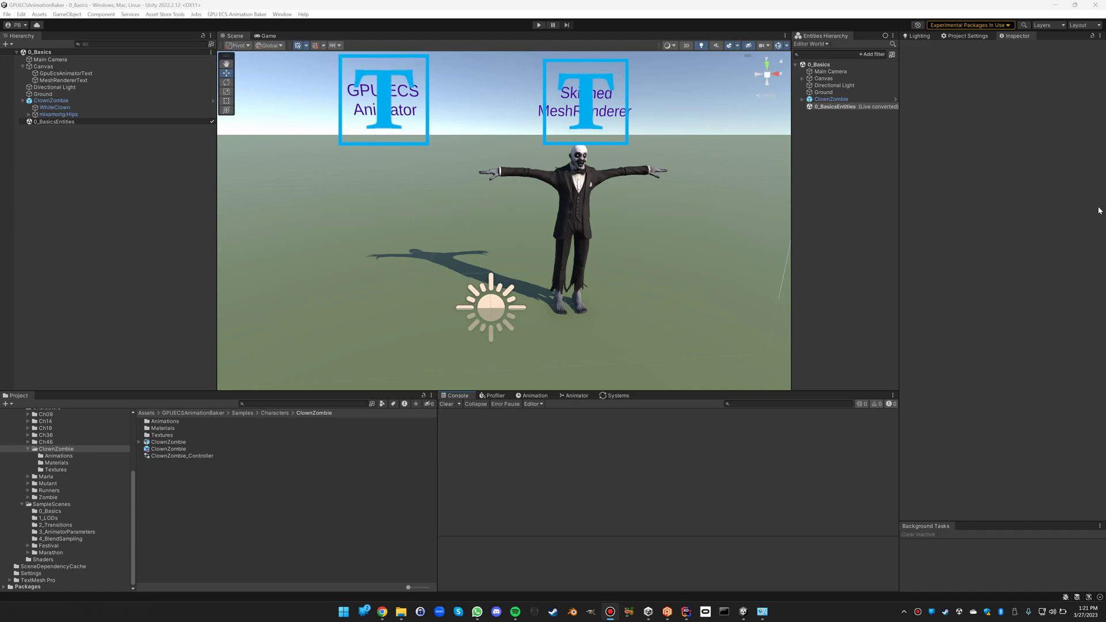
# Locate the ClownZombie character's source prefab in the project and open it for editing.
pyautogui.click(70, 505)
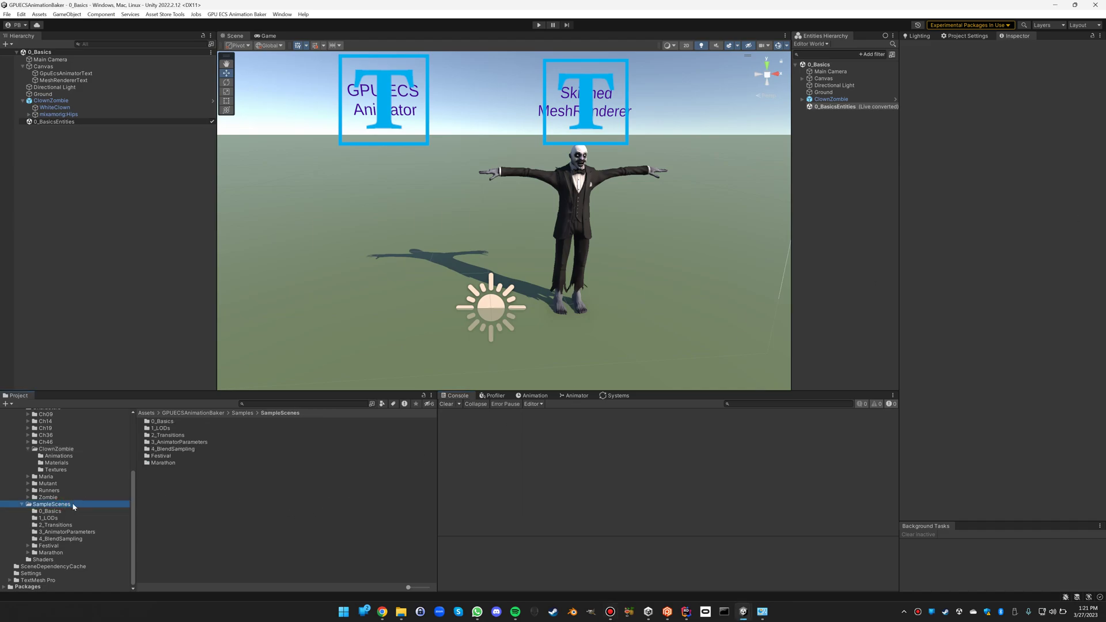
pyautogui.click(57, 101)
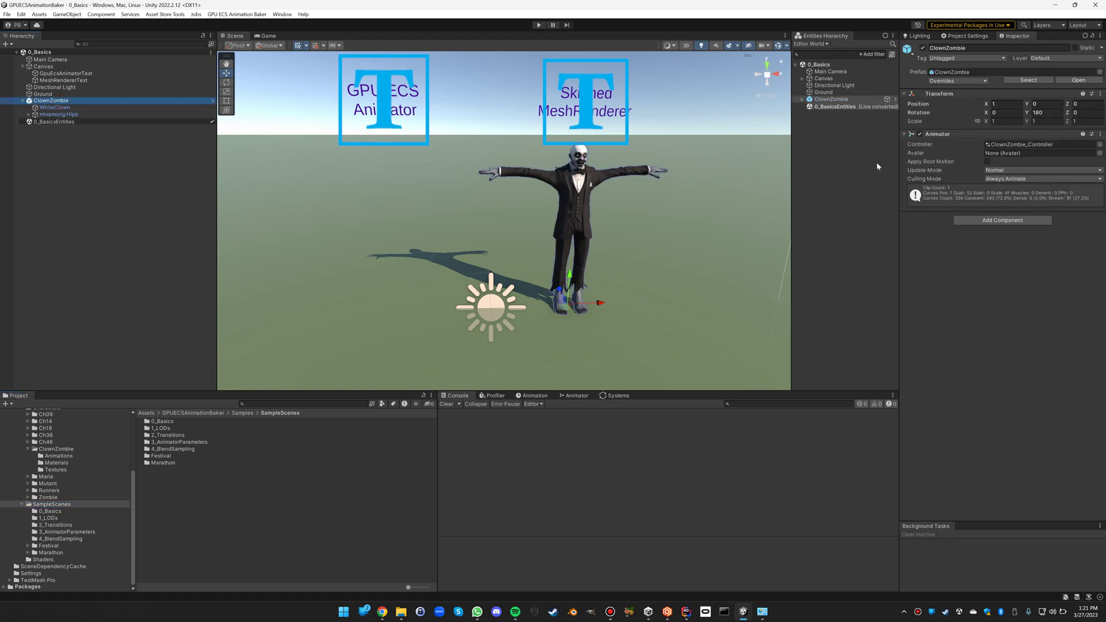
pyautogui.click(1023, 81)
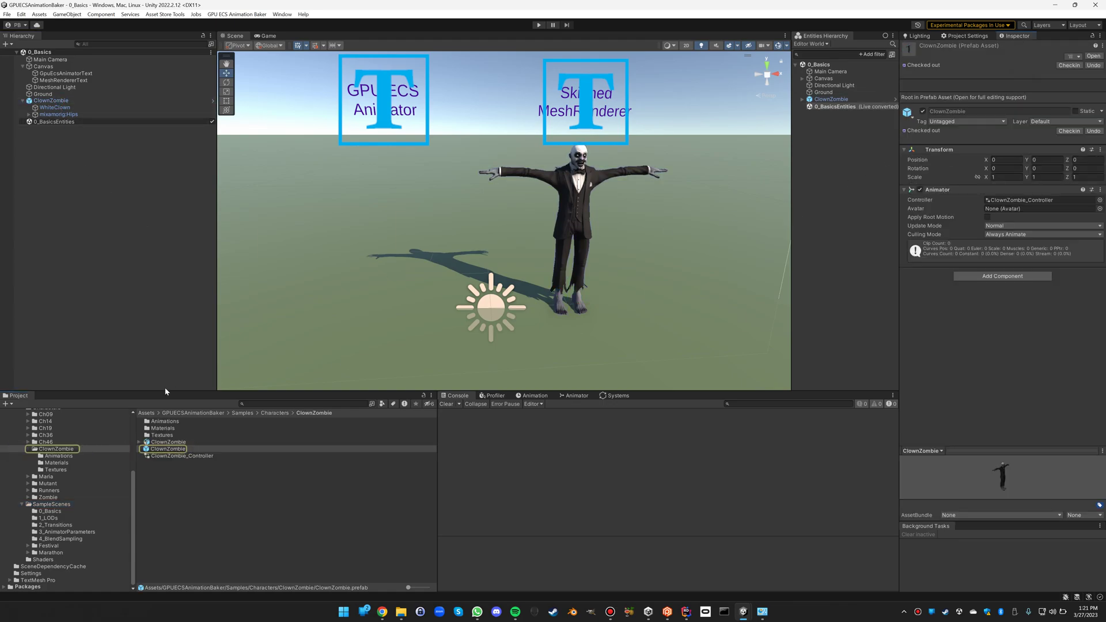
pyautogui.scroll(2, 60, 455)
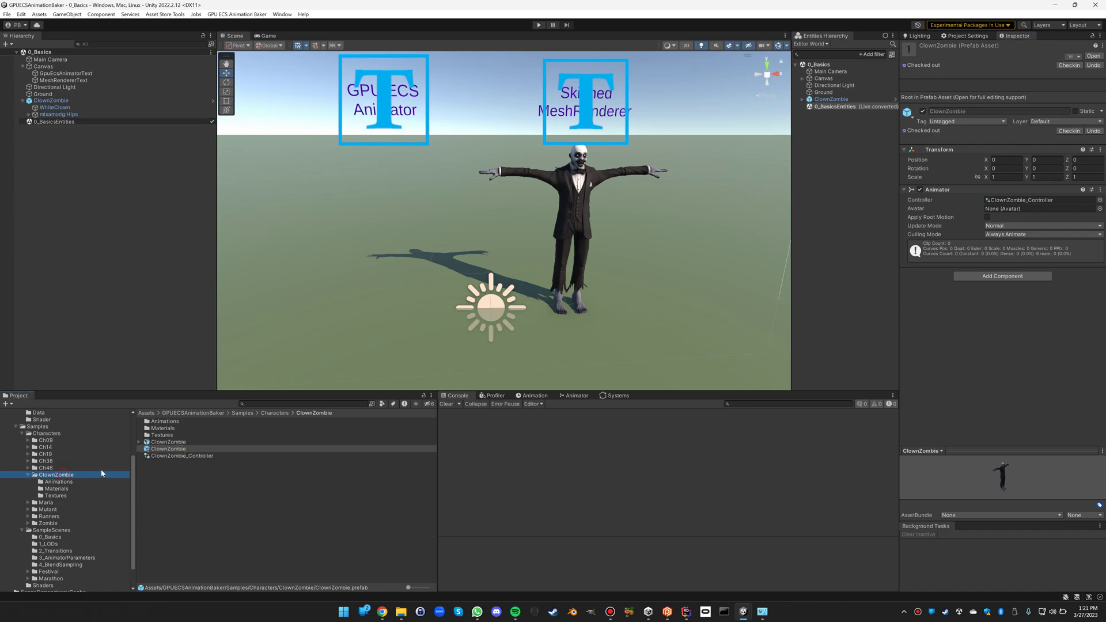
pyautogui.doubleClick(150, 449)
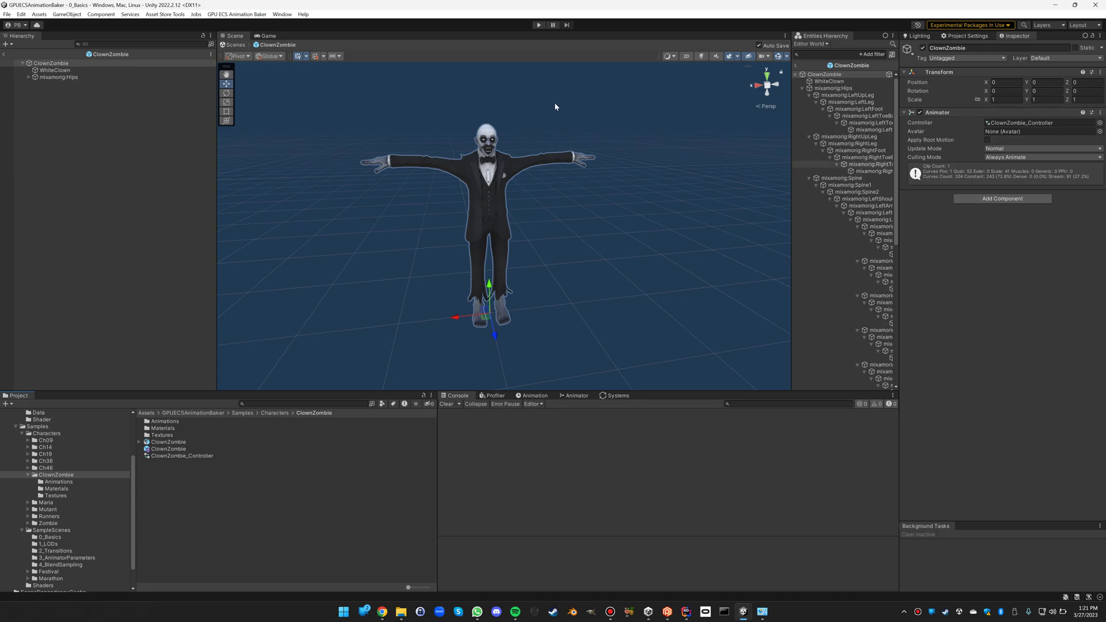
# Examine the WhiteClown mesh renderer and the prefab's animator states, and preview the Zombie Walk animation.
pyautogui.click(55, 70)
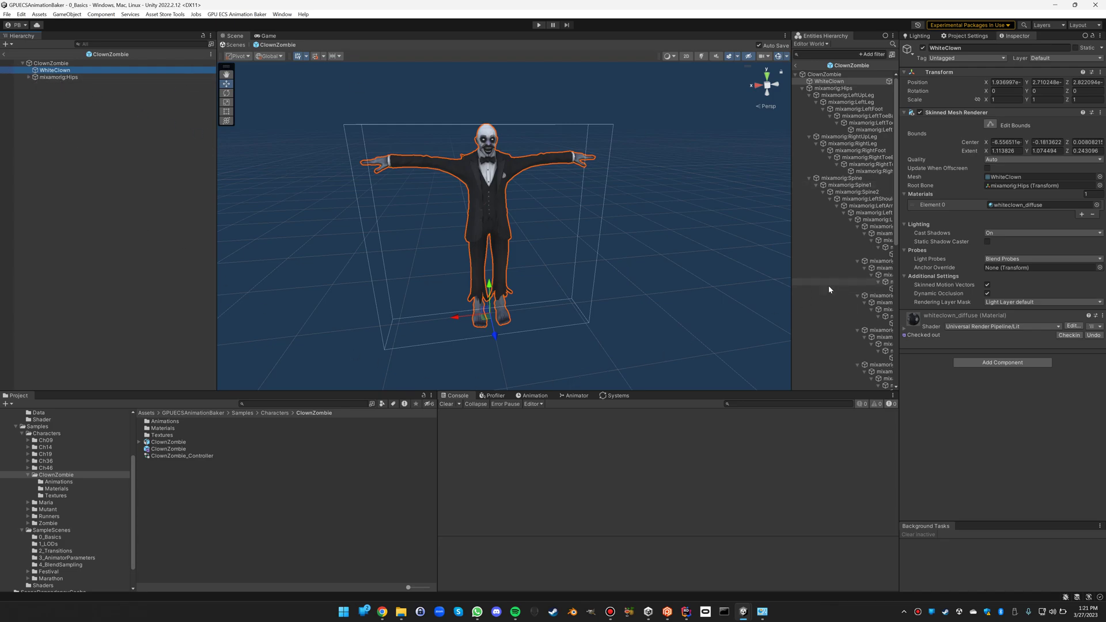
pyautogui.click(575, 396)
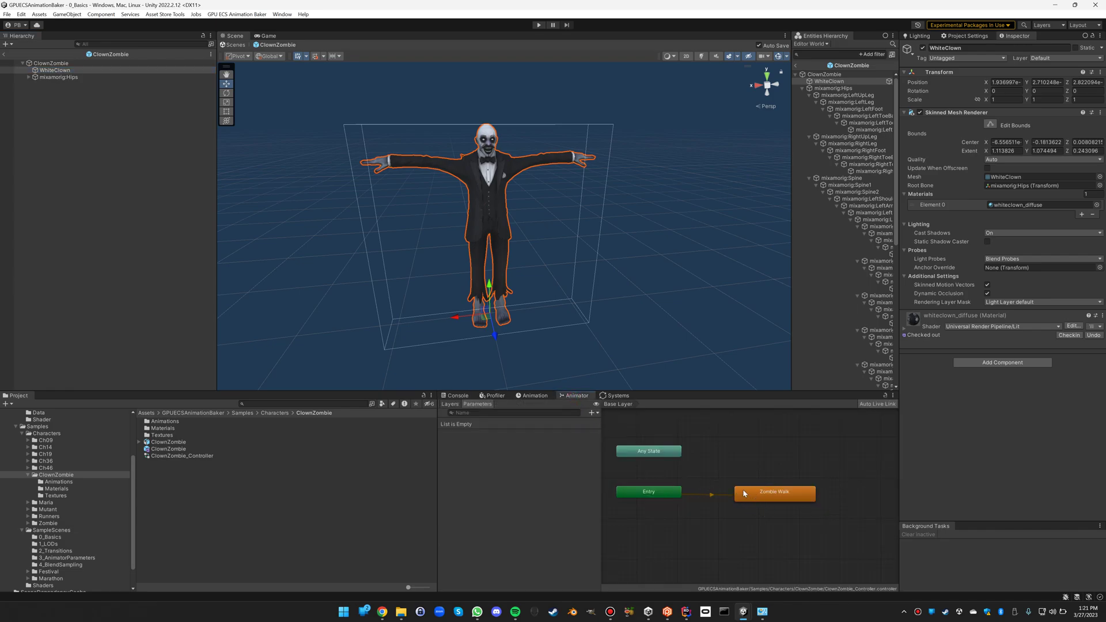
pyautogui.click(542, 396)
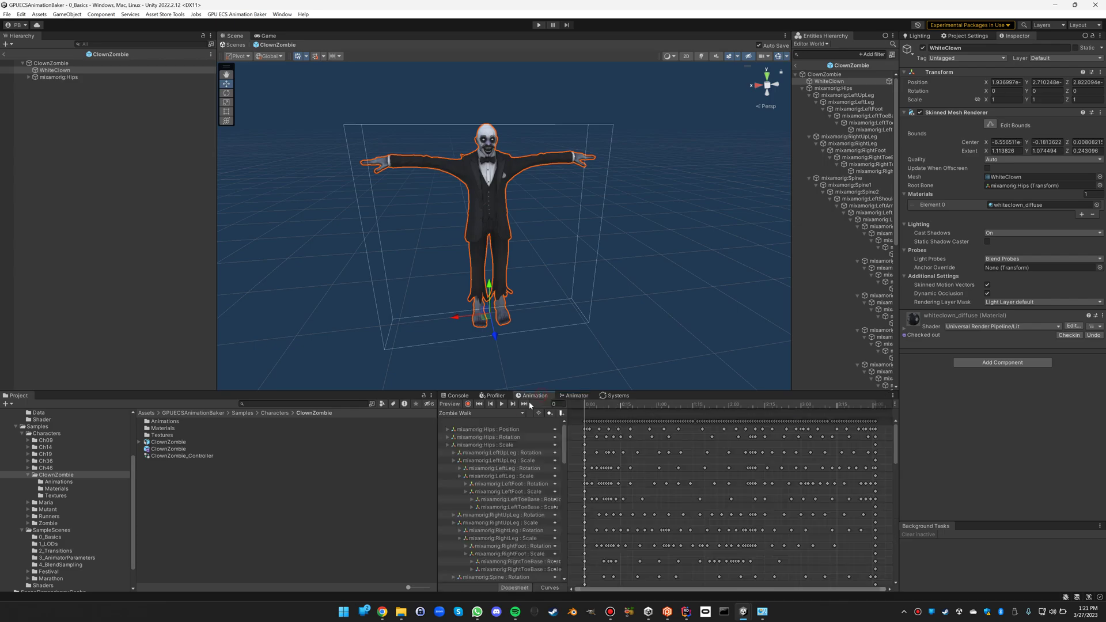
pyautogui.moveTo(594, 406); pyautogui.dragTo(538, 413)
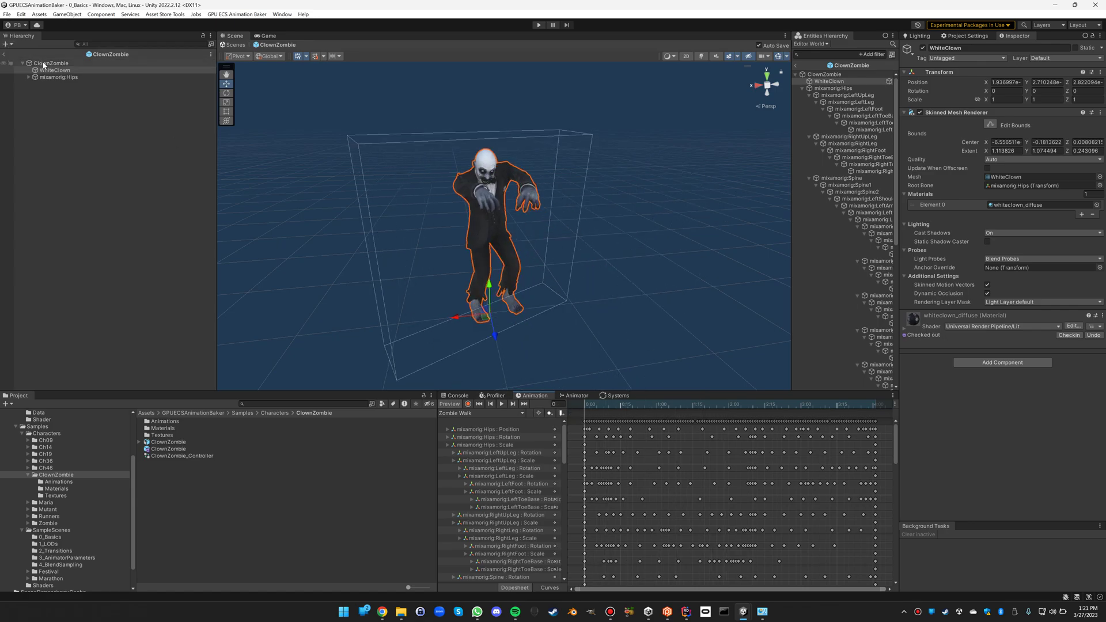
# Open the whiteclown_diffuse material used by the WhiteClown mesh, and return to the 0_Basics scene.
pyautogui.click(13, 63)
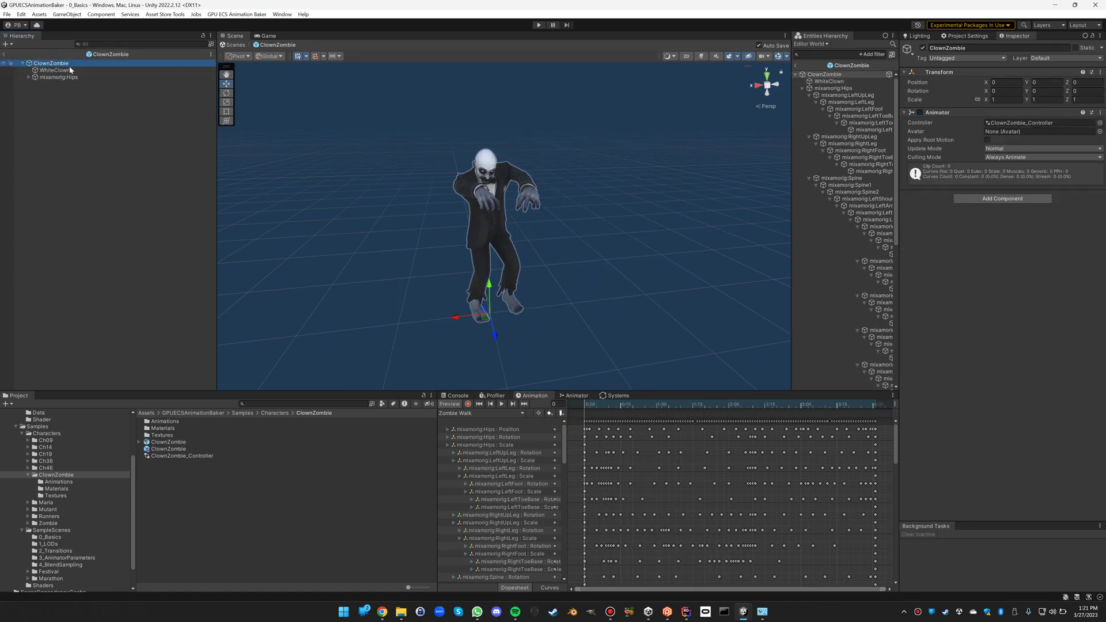
pyautogui.click(58, 70)
pyautogui.doubleClick(1007, 215)
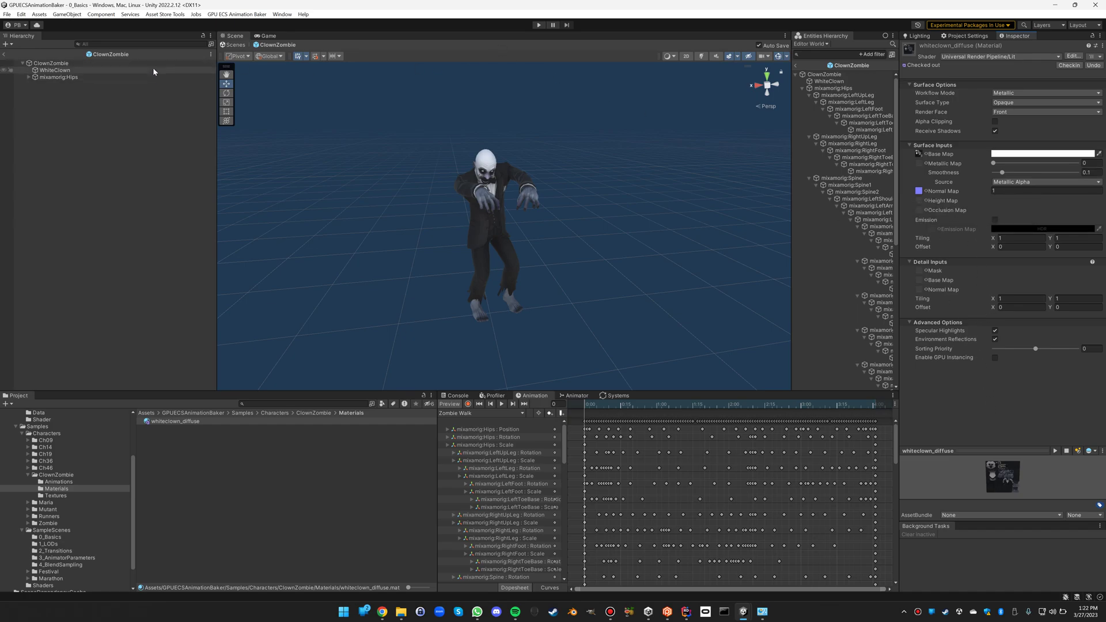
pyautogui.click(5, 55)
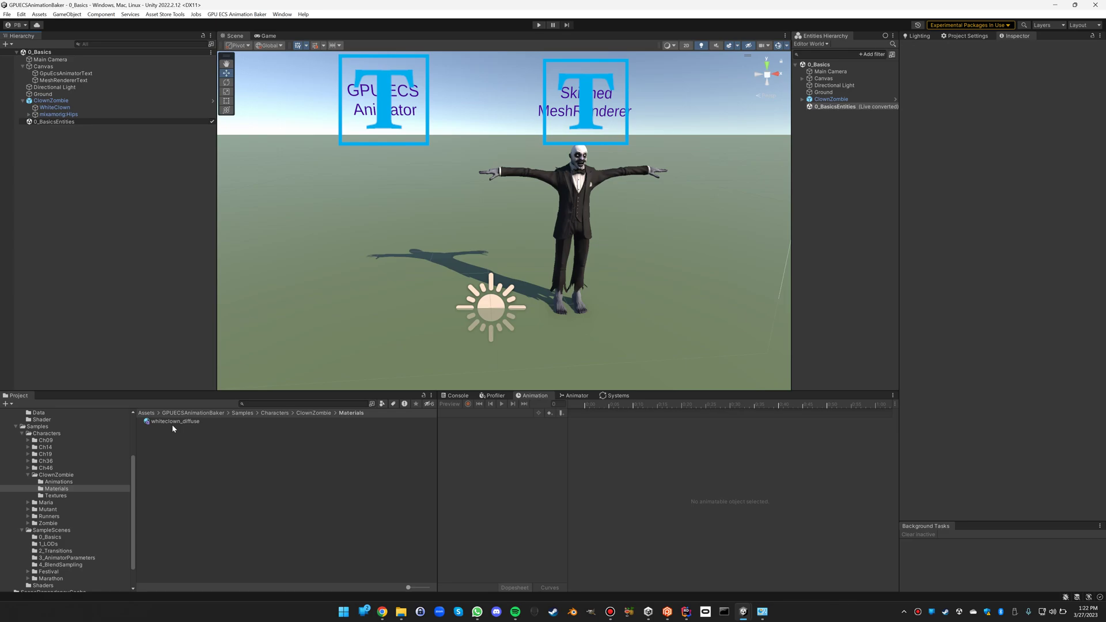
# Create a URP Lit Shader Graph named clown in the ClownZombie Materials folder and open it for editing.
pyautogui.click(154, 424)
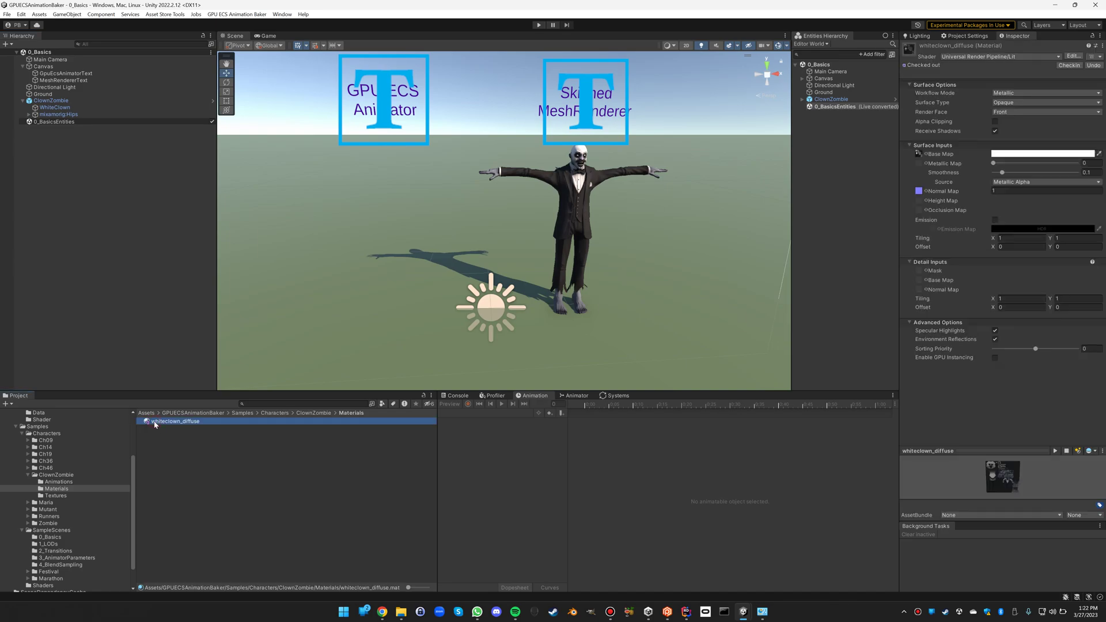
pyautogui.rightClick(152, 447)
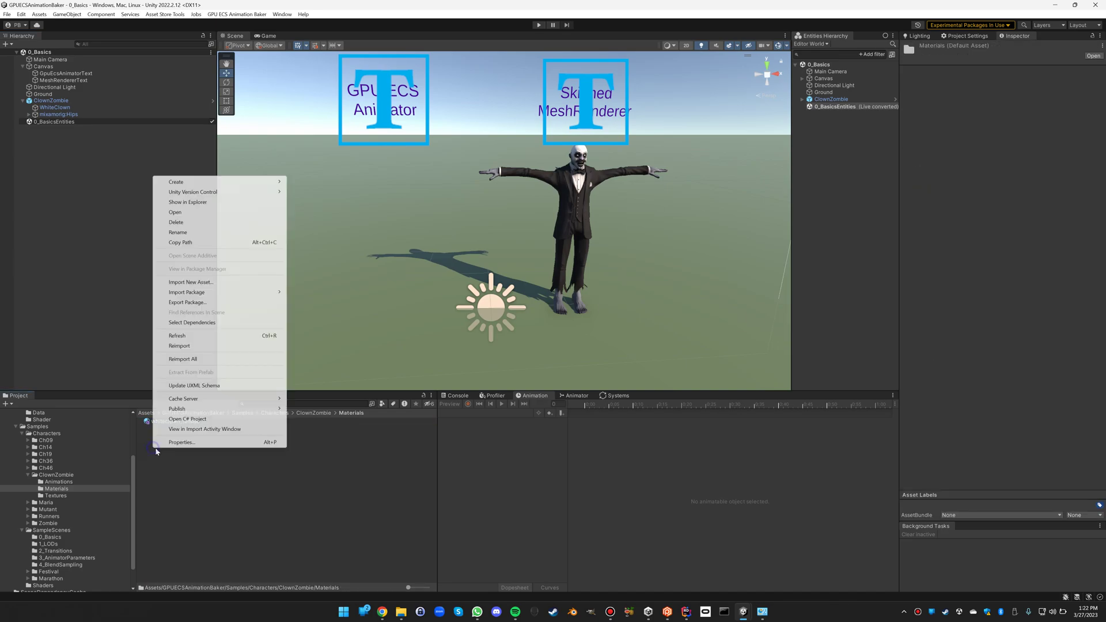
pyautogui.moveTo(250, 187)
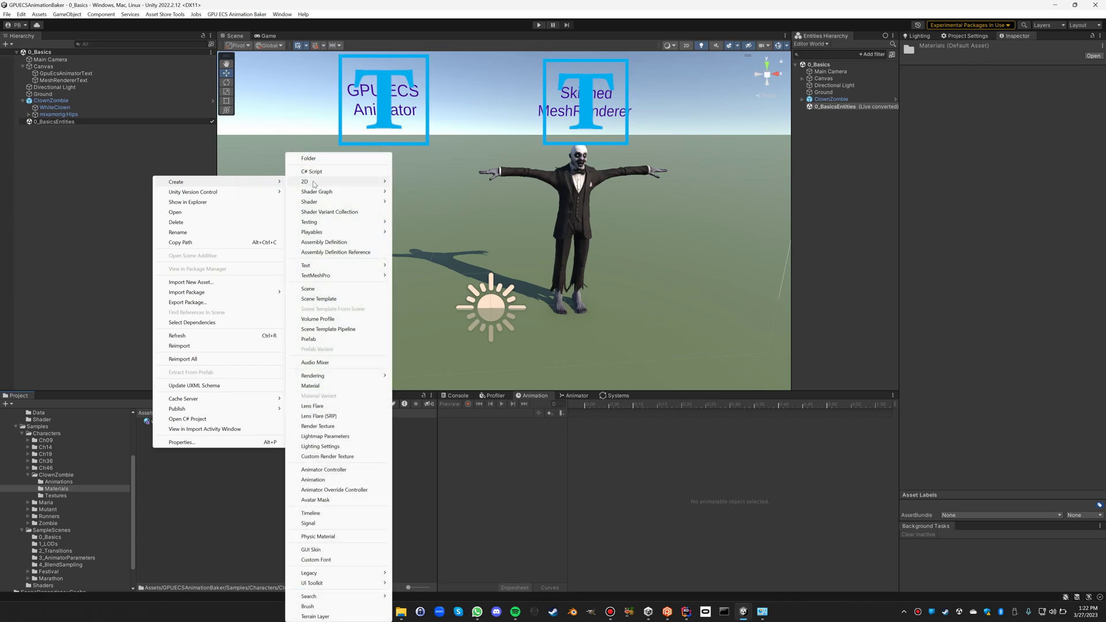
pyautogui.moveTo(326, 194)
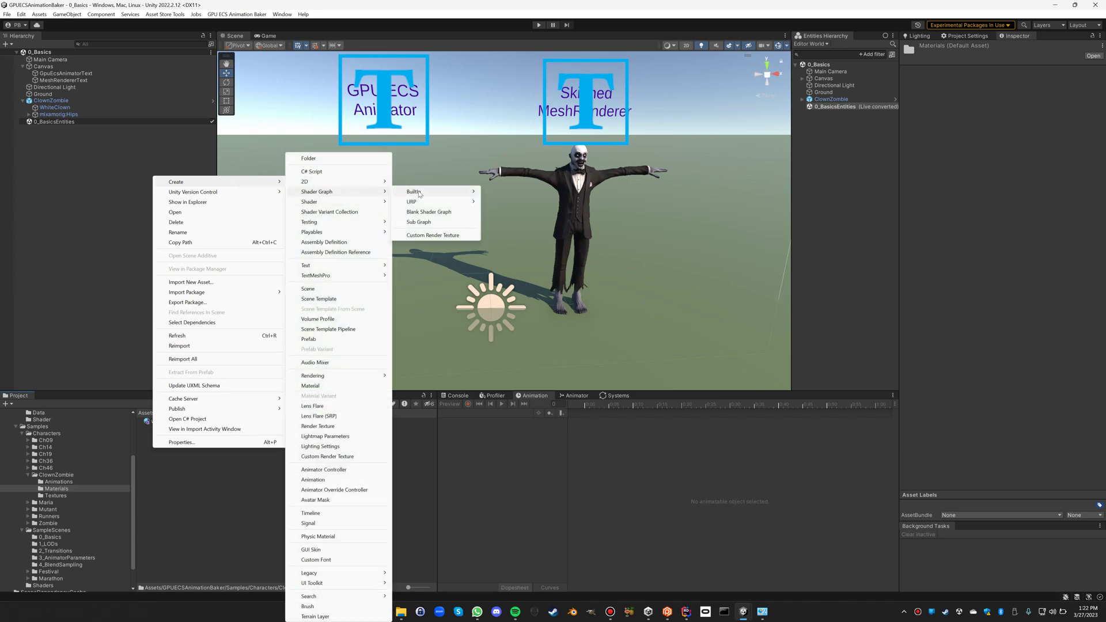
pyautogui.moveTo(444, 201)
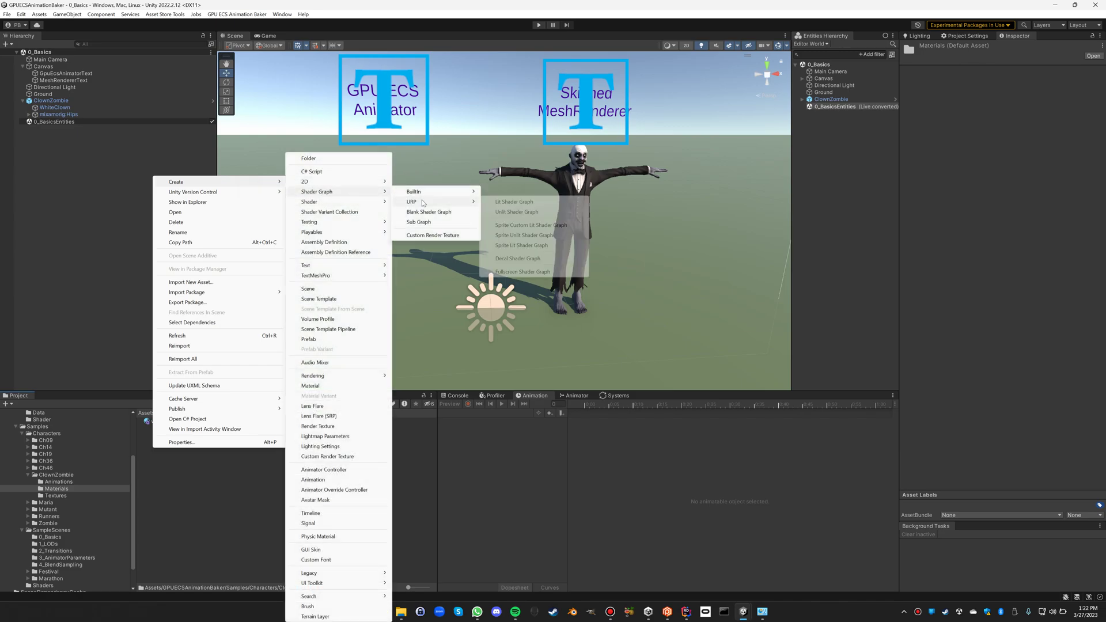
pyautogui.click(507, 202)
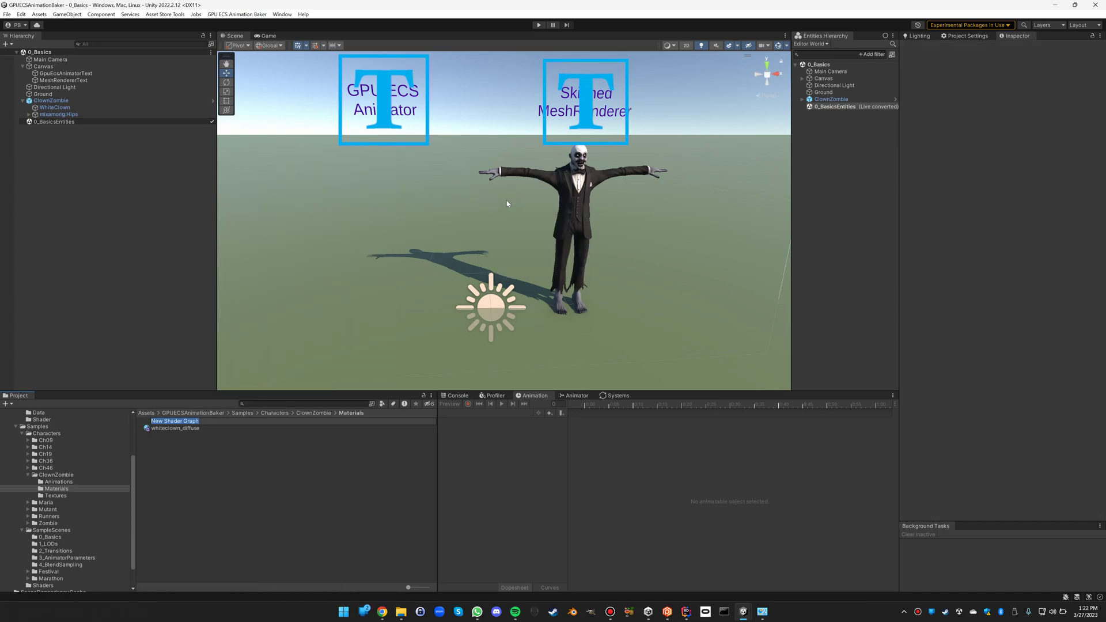
pyautogui.write('clown')
pyautogui.press('Return')
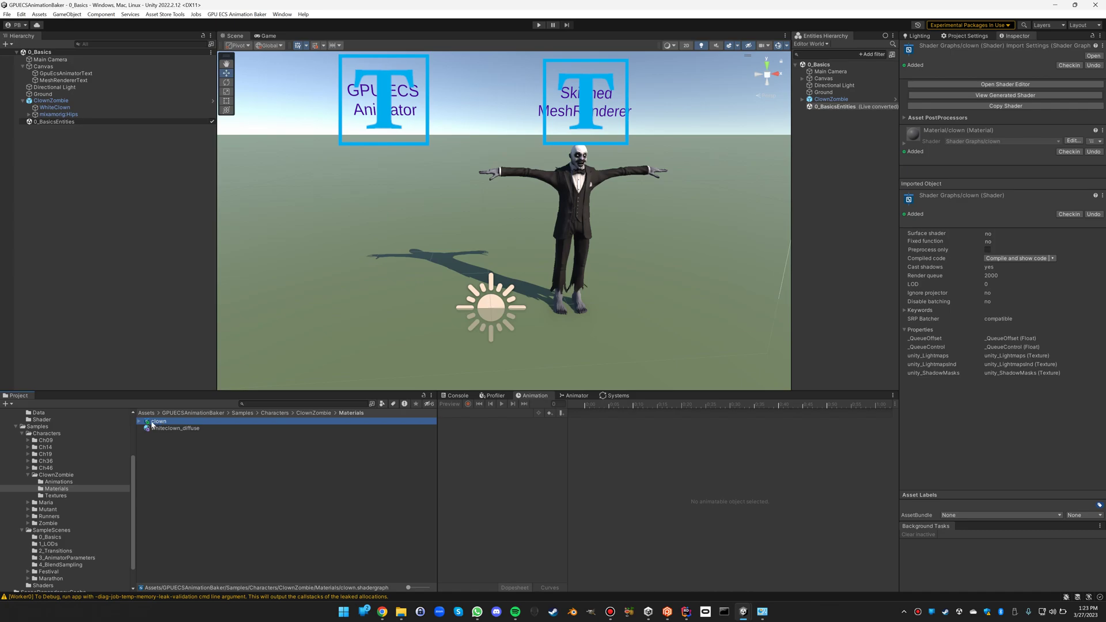
pyautogui.doubleClick(156, 422)
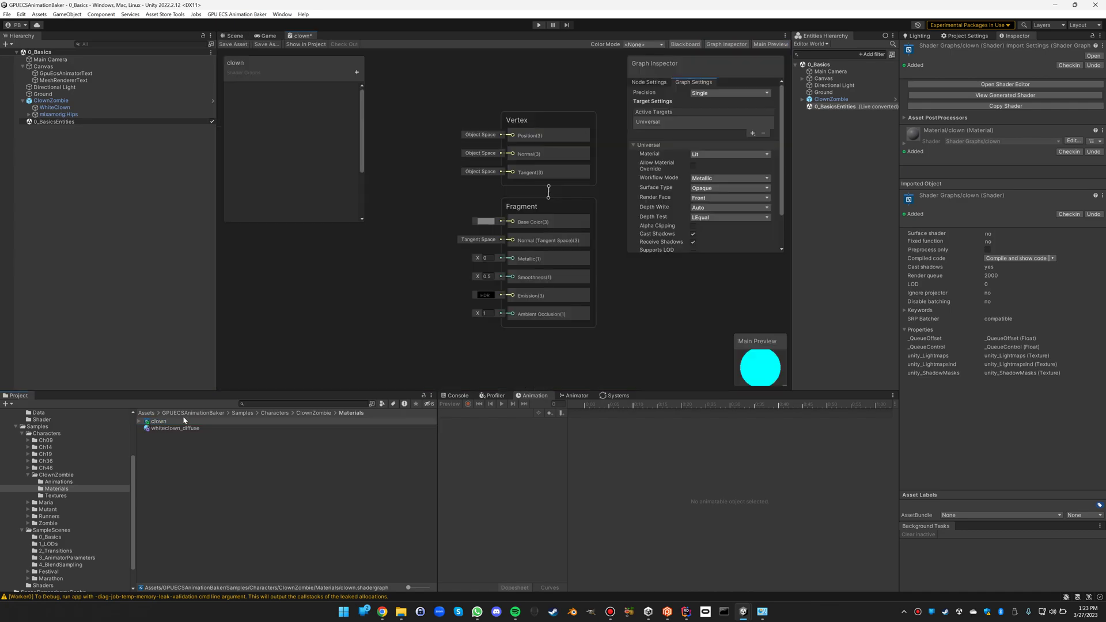
pyautogui.scroll(-4, 411, 311)
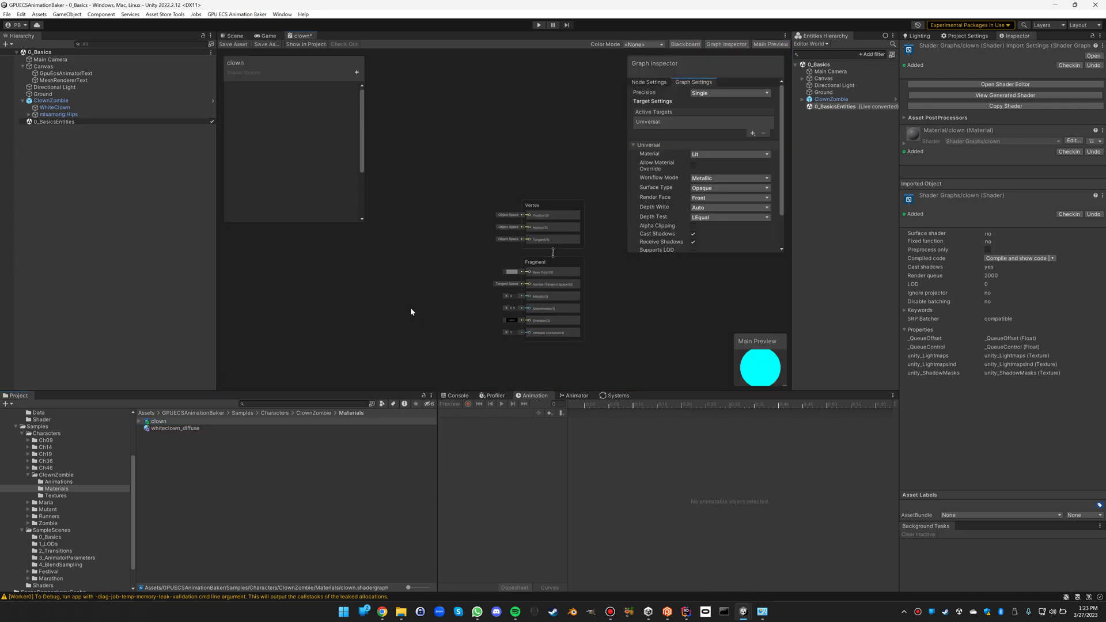
pyautogui.rightClick(350, 256)
pyautogui.click(371, 262)
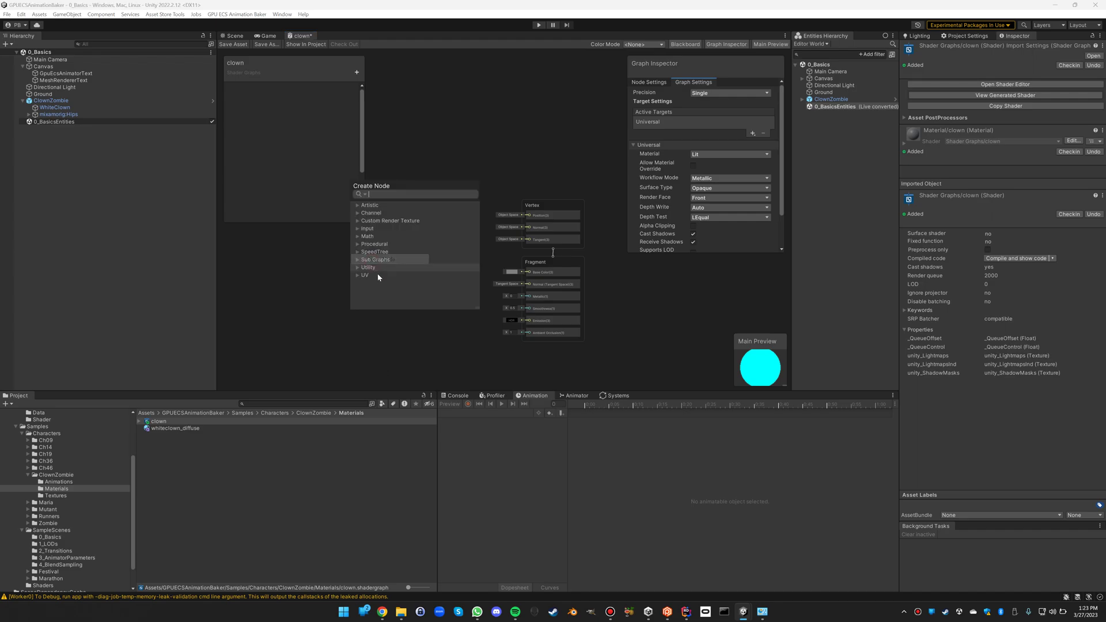
pyautogui.press('Escape')
# Add two Texture 2D properties named Base and Normal to the clown shader graph.
pyautogui.click(357, 72)
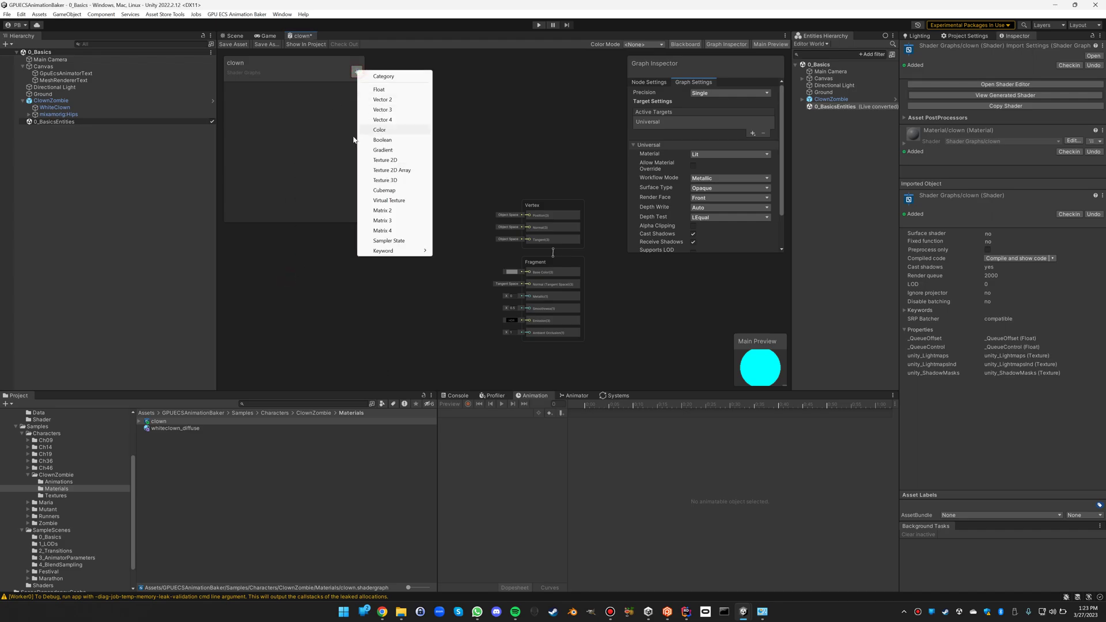
pyautogui.click(377, 161)
pyautogui.write('Base')
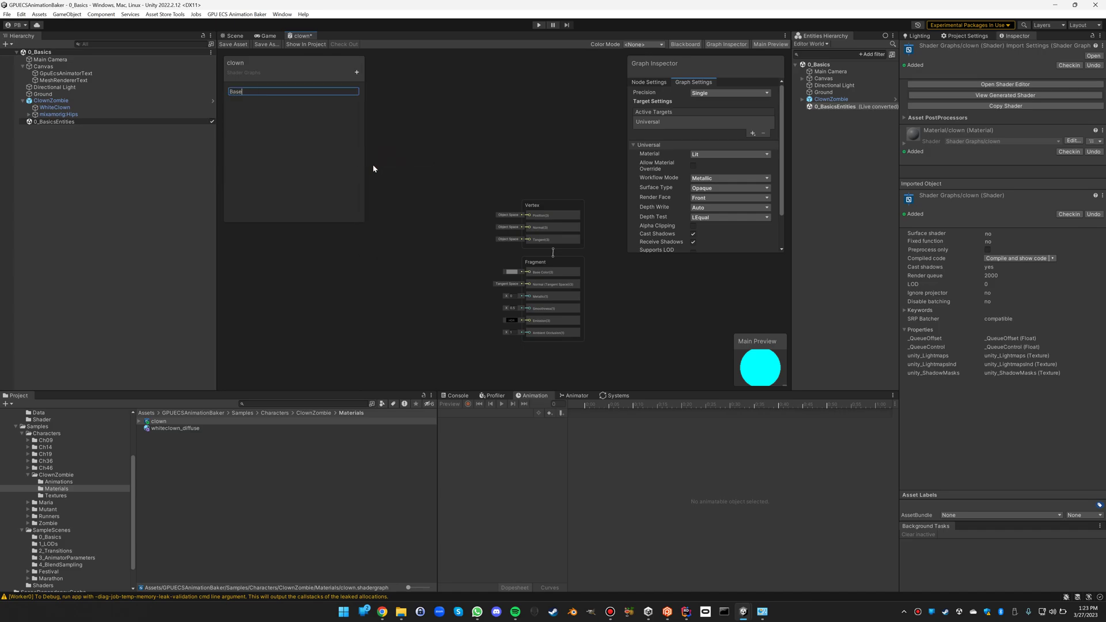
pyautogui.press('Return')
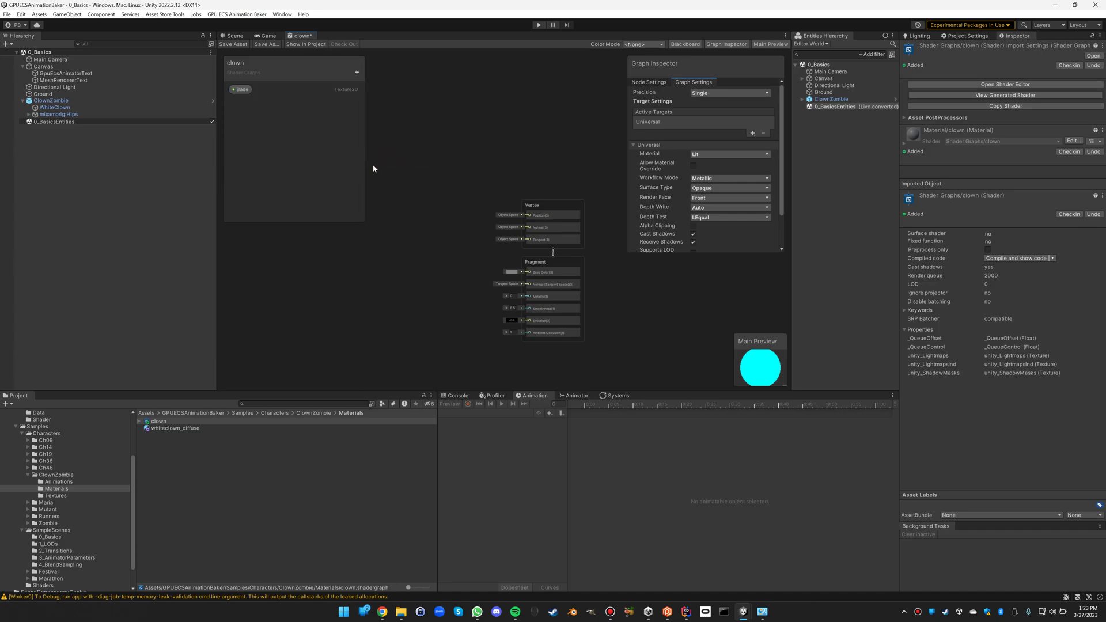
pyautogui.click(356, 72)
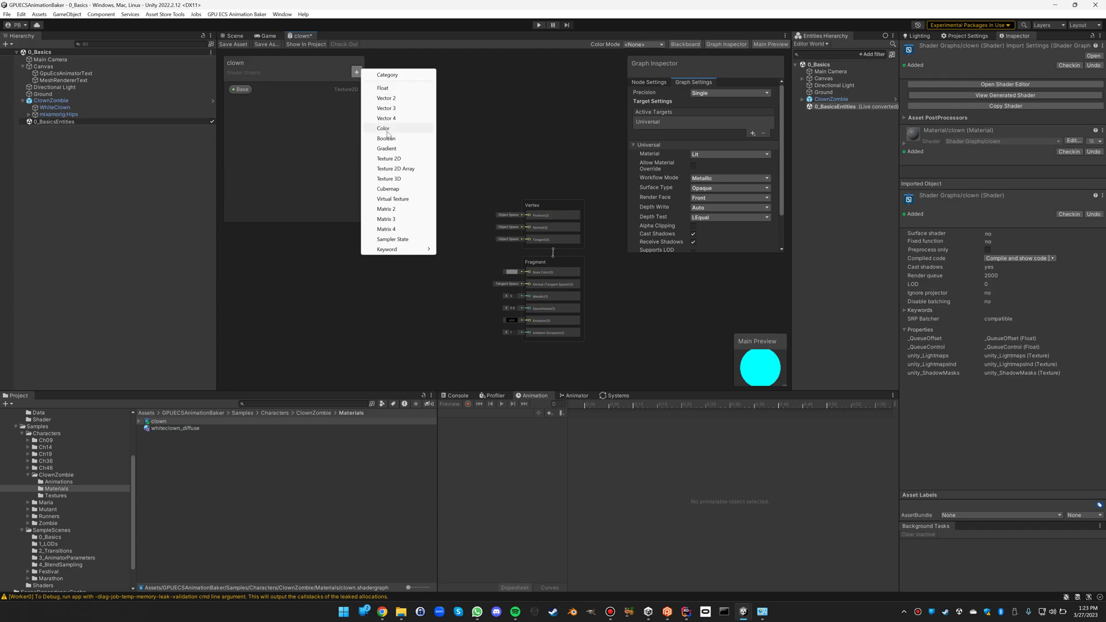
pyautogui.click(392, 158)
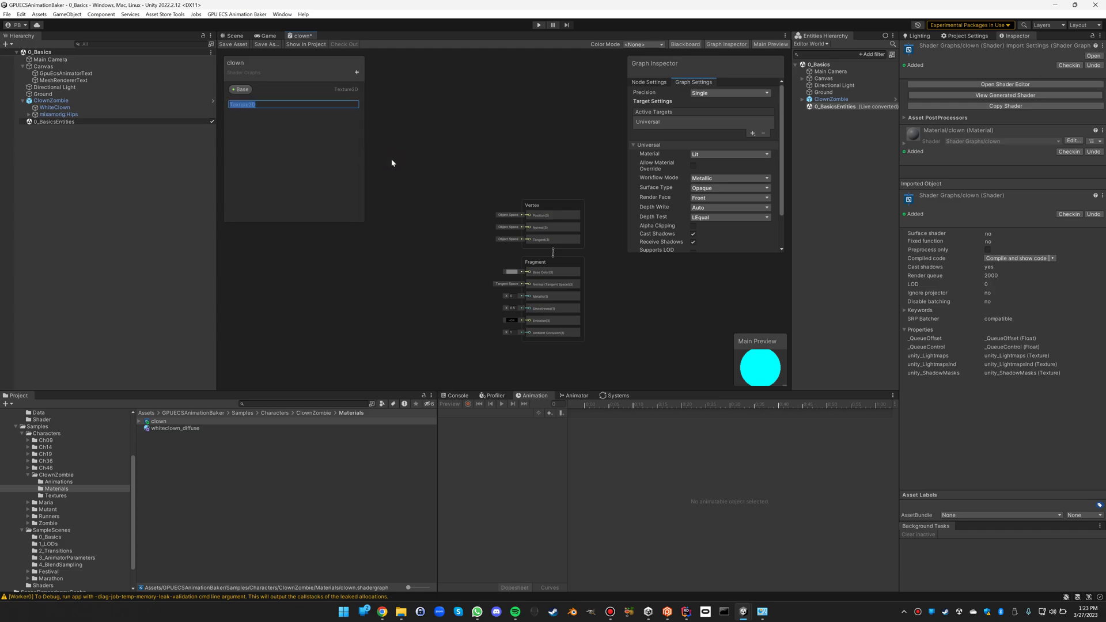
pyautogui.write('Normal')
pyautogui.press('Return')
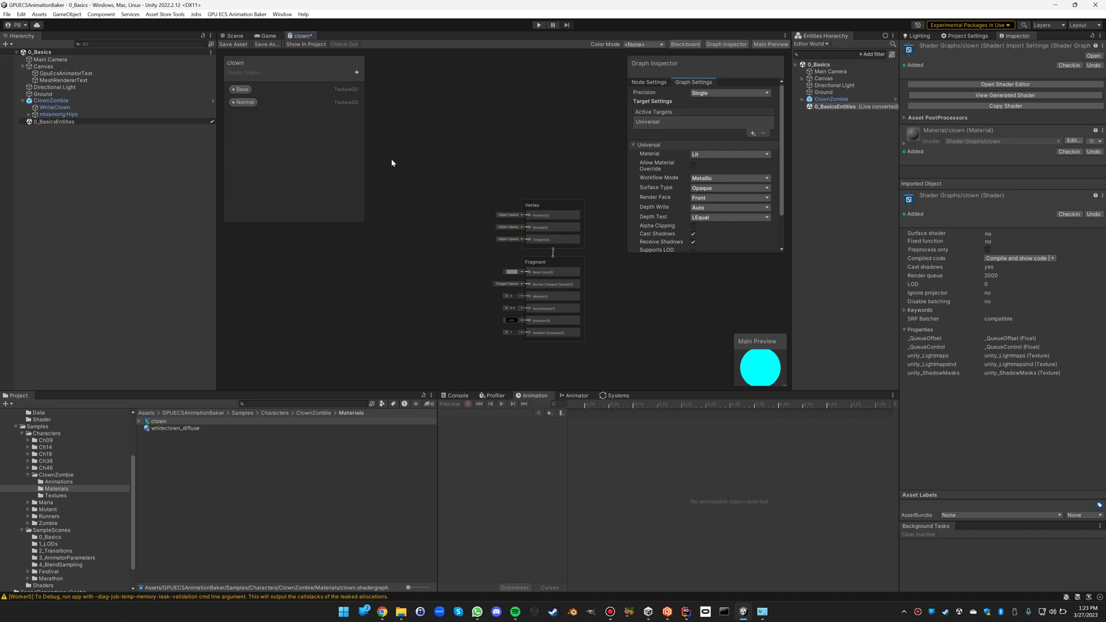
# Place the Base and Normal properties in the graph, and connect Base through a Sample Texture 2D node to the fragment's Base Color.
pyautogui.moveTo(240, 89); pyautogui.dragTo(355, 270)
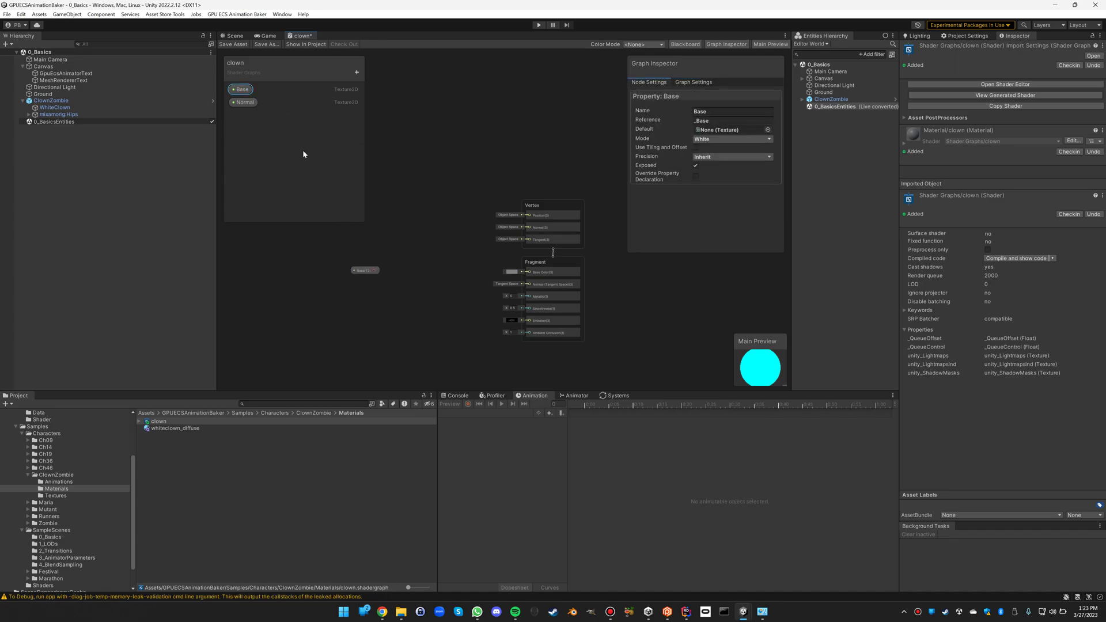
pyautogui.moveTo(248, 103); pyautogui.dragTo(358, 346)
pyautogui.press('space')
pyautogui.write('sa')
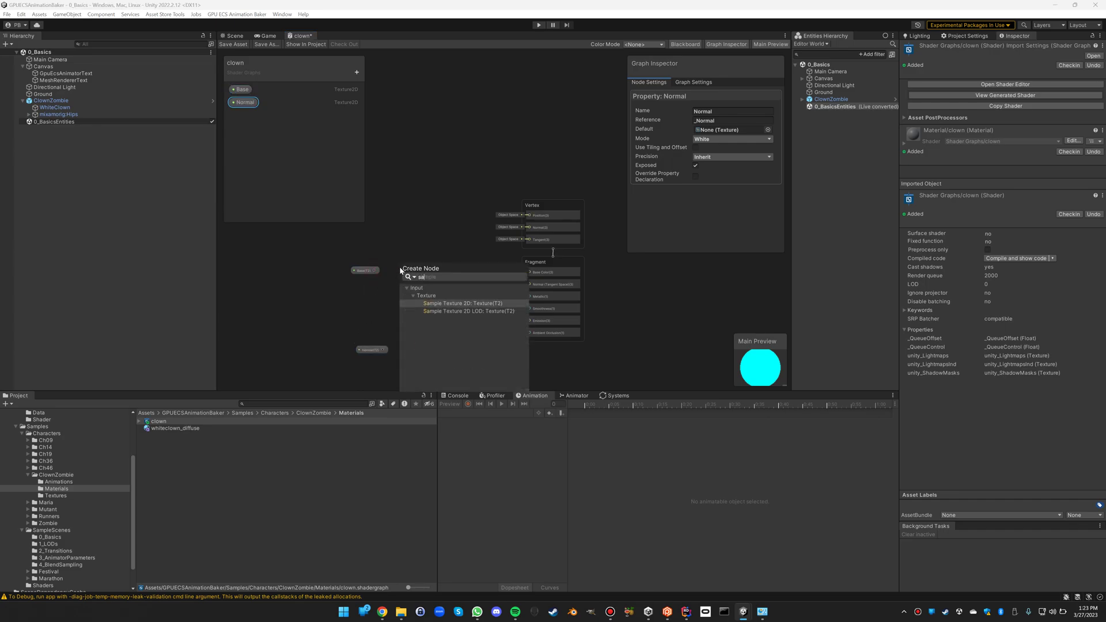
pyautogui.press('Return')
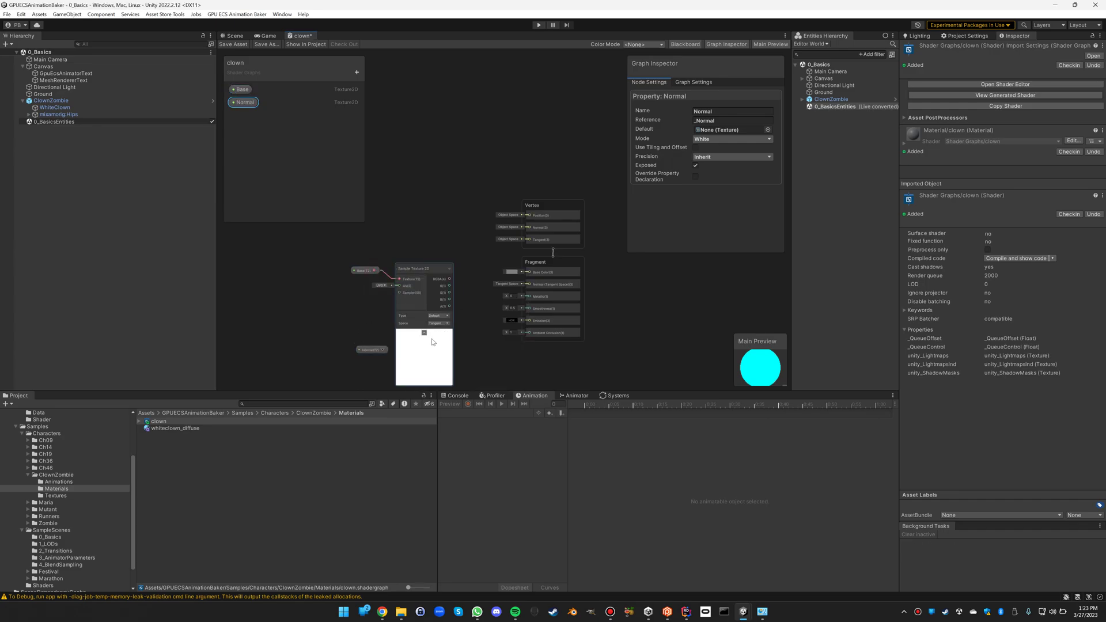
pyautogui.click(424, 333)
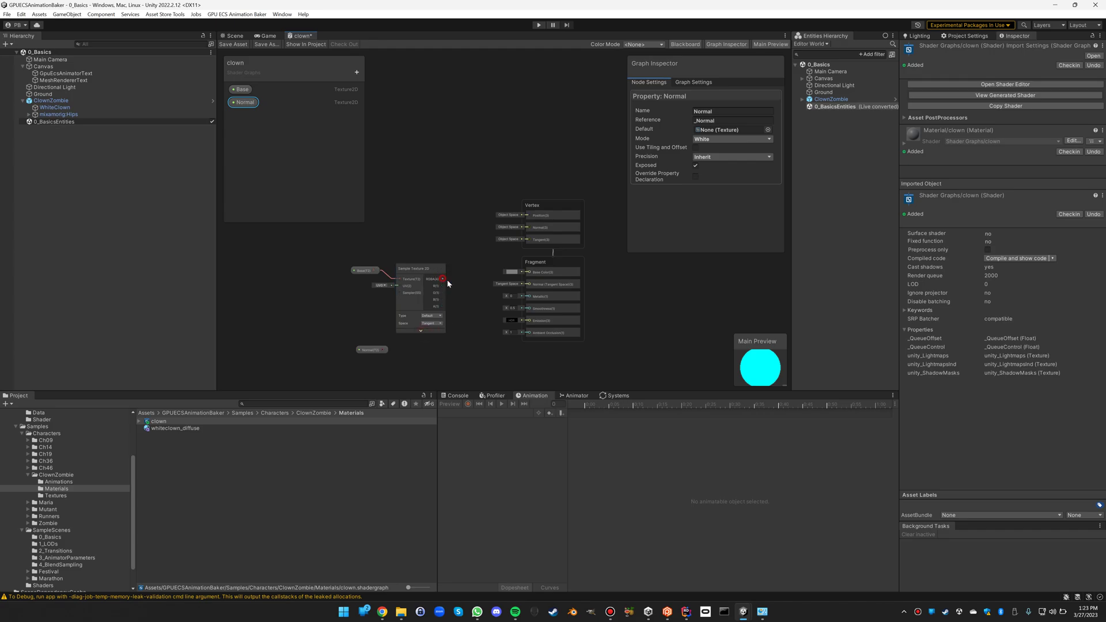
pyautogui.moveTo(442, 279); pyautogui.dragTo(540, 278)
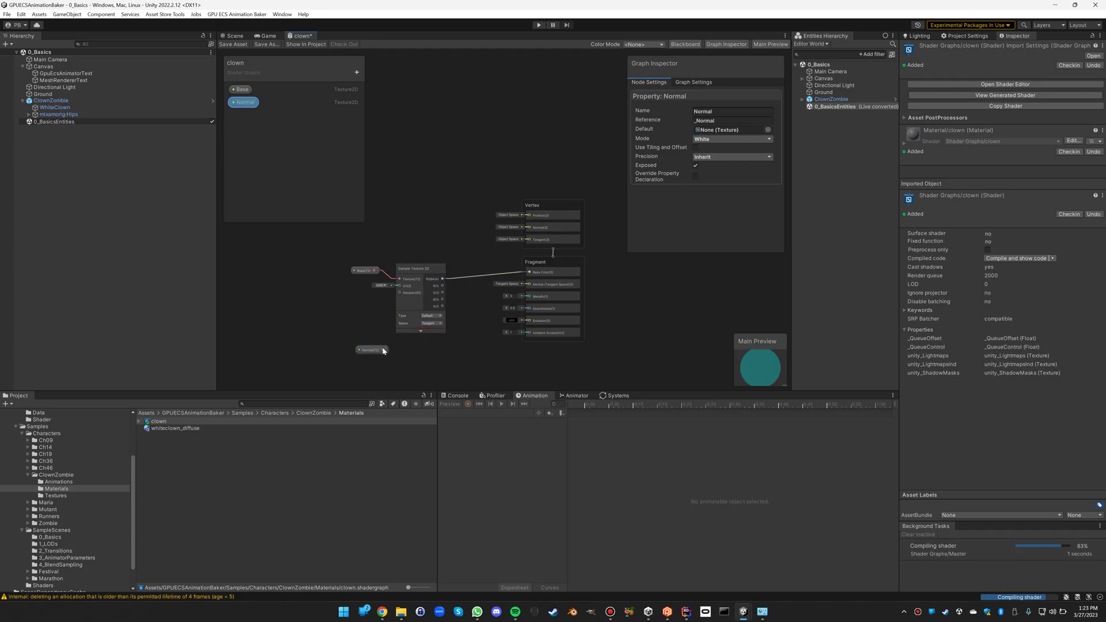
# Connect the Normal property through a new Sample Texture 2D node to the fragment's Normal (Tangent Space) input.
pyautogui.moveTo(382, 349); pyautogui.dragTo(416, 356)
pyautogui.write('sa')
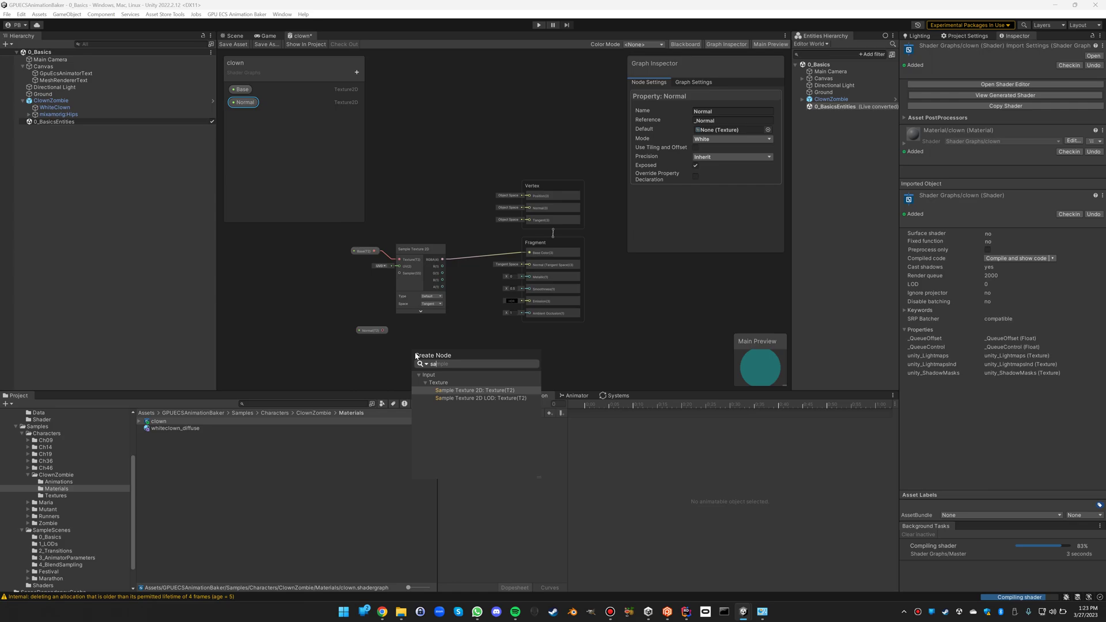
pyautogui.press('Return')
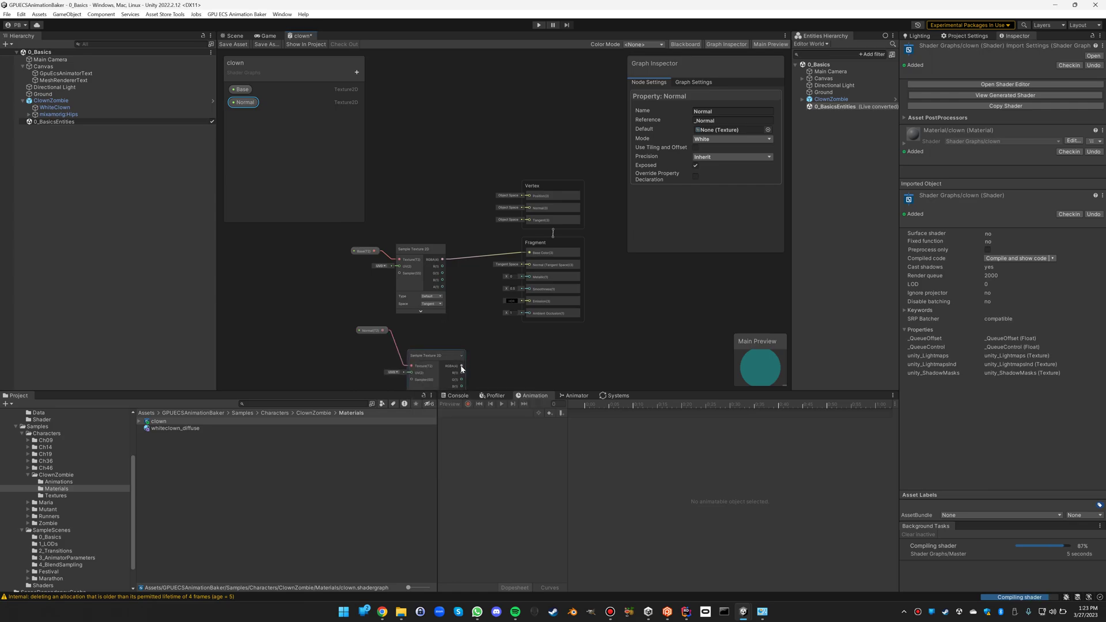
pyautogui.moveTo(461, 366); pyautogui.dragTo(518, 259)
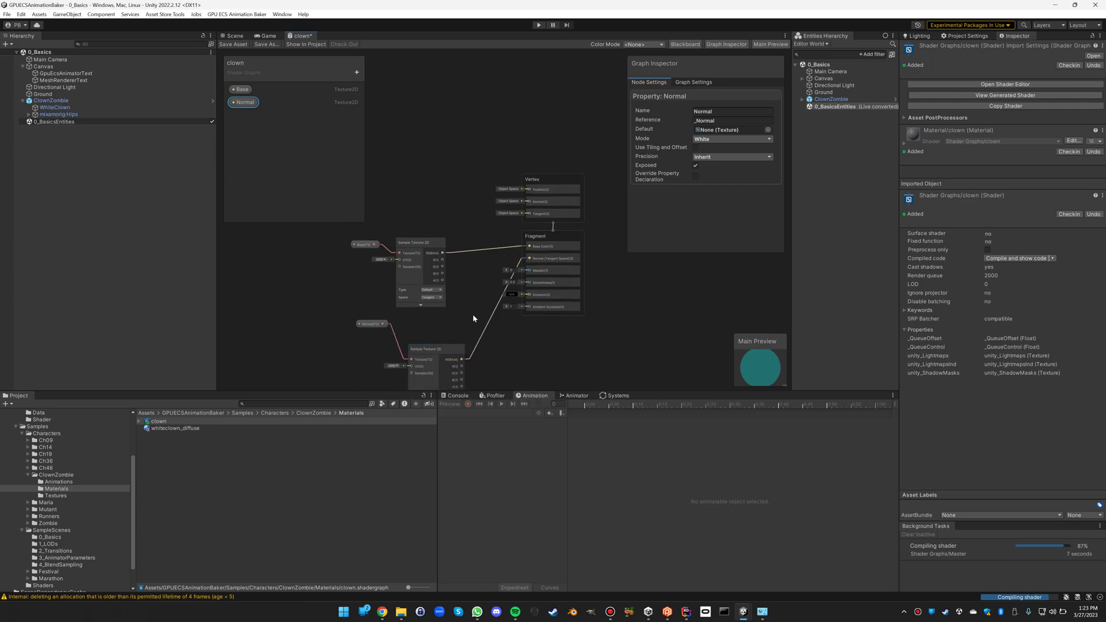
# Align the normal map's Sample Texture 2D and Normal nodes beneath the Base ones, and set the sampler's type to Normal.
pyautogui.moveTo(447, 353); pyautogui.dragTo(355, 332)
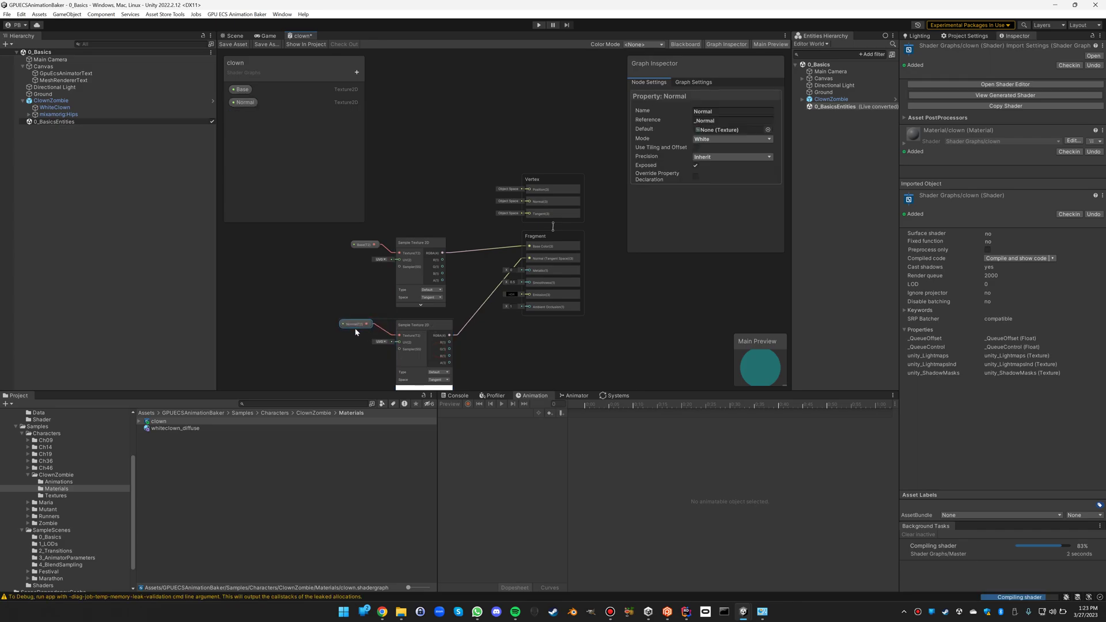
pyautogui.click(438, 372)
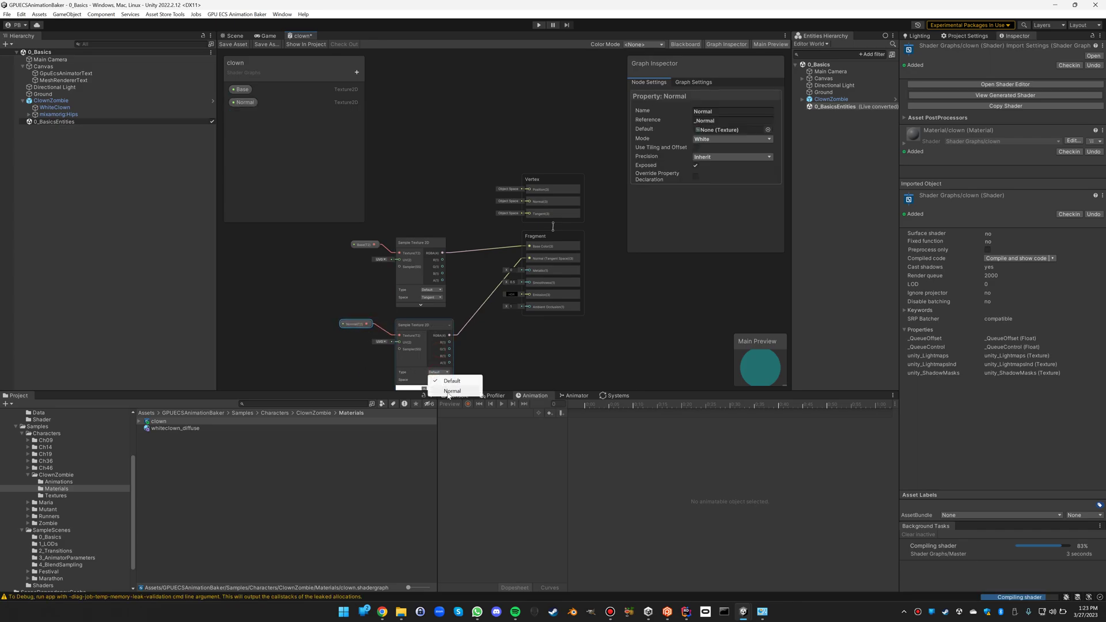
pyautogui.click(455, 390)
pyautogui.scroll(-3, 493, 364)
pyautogui.moveTo(480, 359); pyautogui.dragTo(426, 312, button='middle')
pyautogui.click(429, 308)
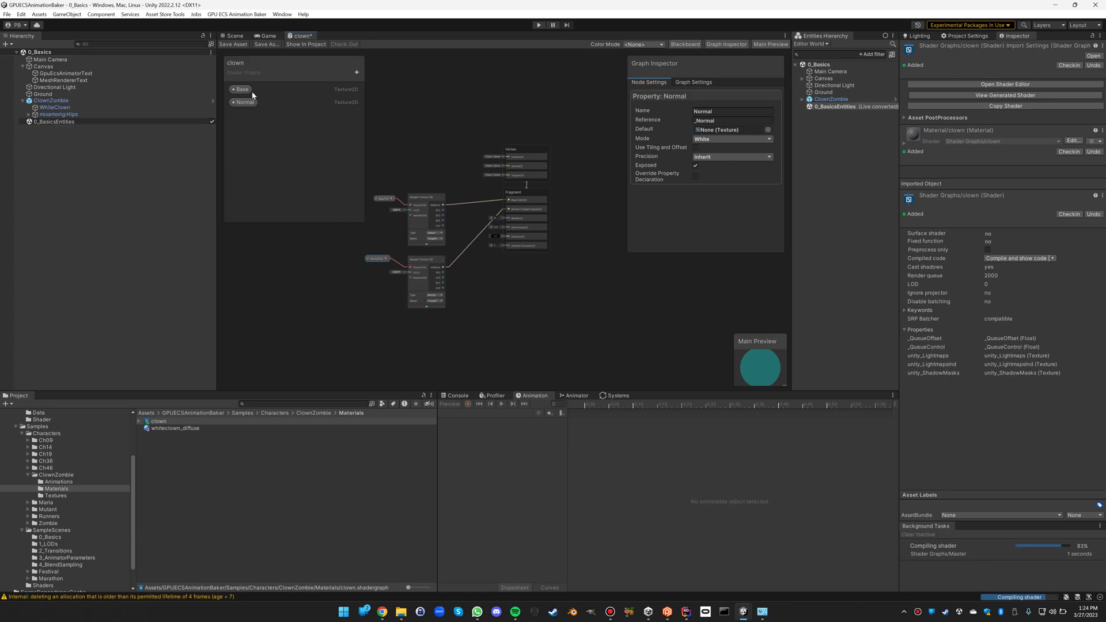
# Save the clown shader graph.
pyautogui.click(234, 45)
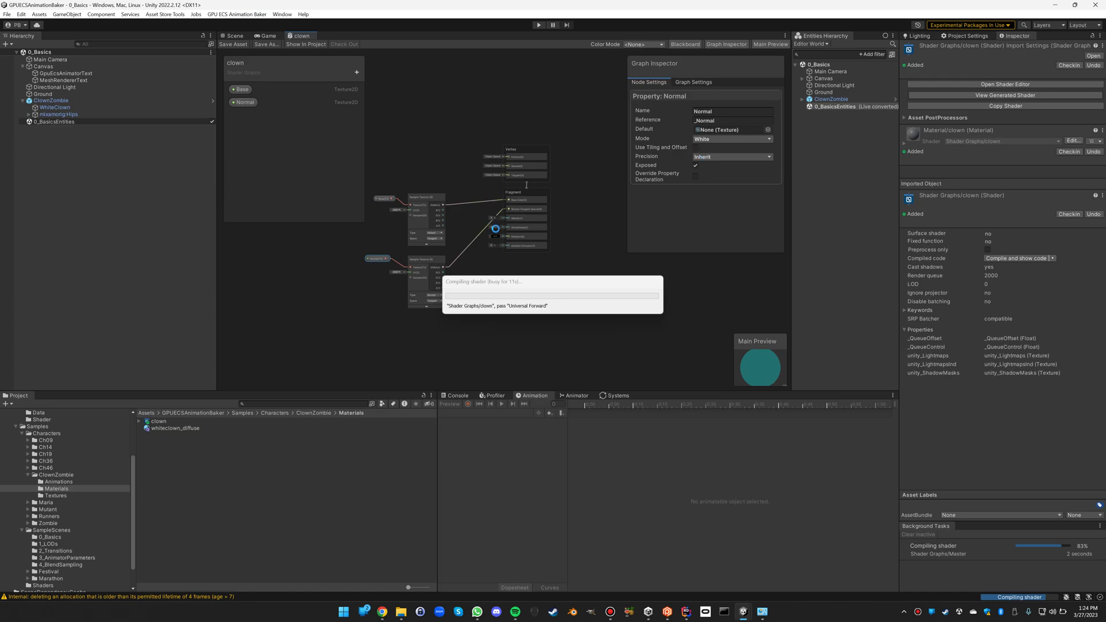
pyautogui.click(498, 230)
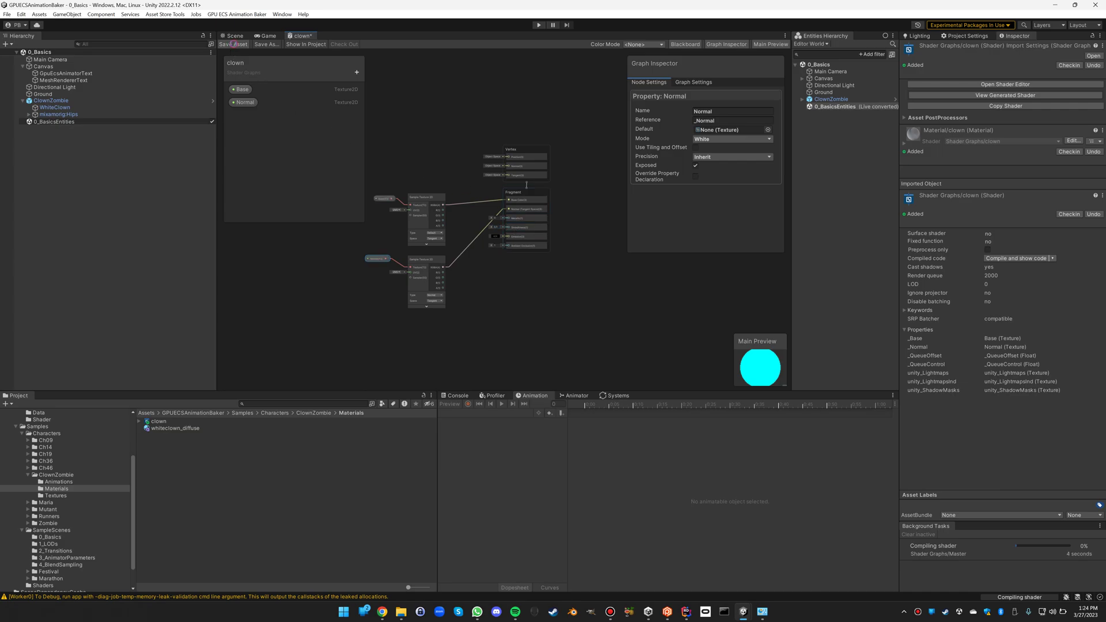
pyautogui.click(233, 44)
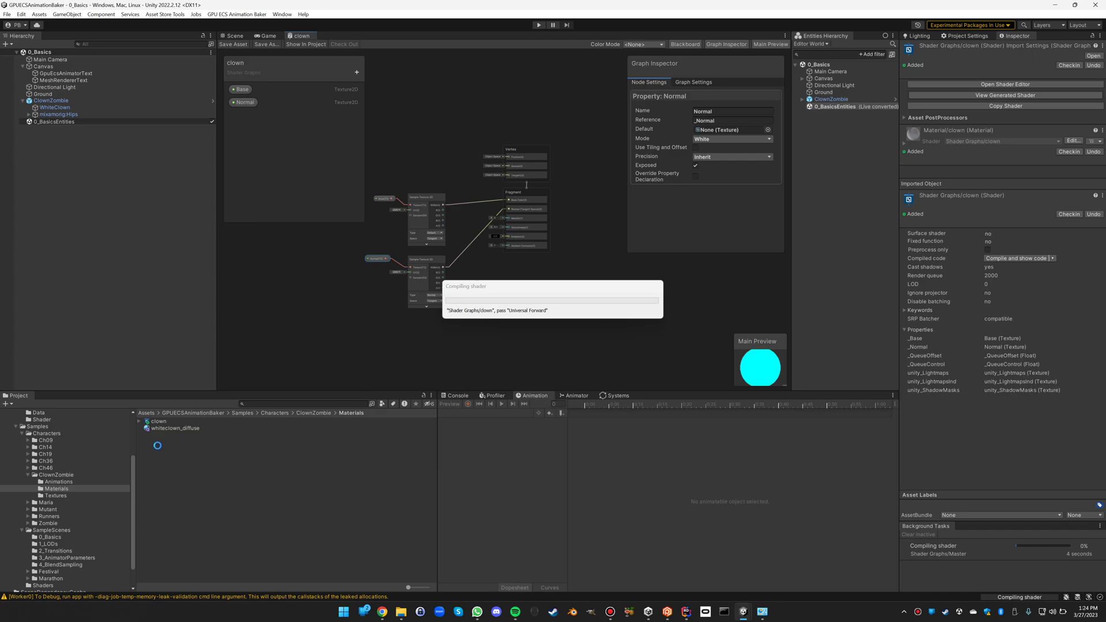
# Create a material named clown in the ClownZombie Materials folder and assign it the Shader Graphs/clown shader.
pyautogui.rightClick(158, 445)
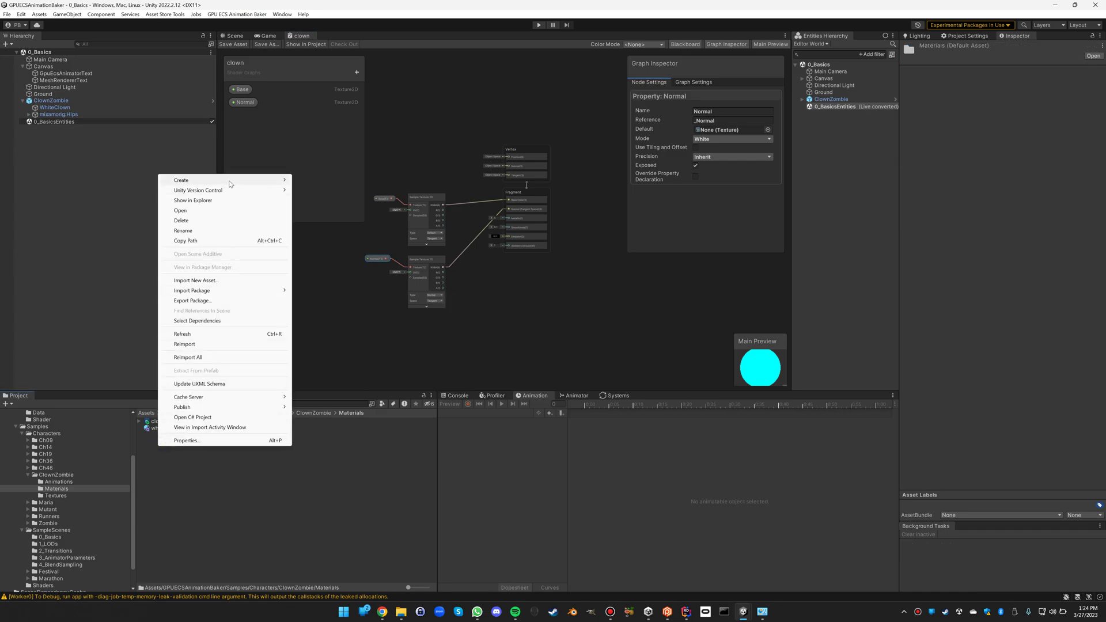
pyautogui.moveTo(229, 181)
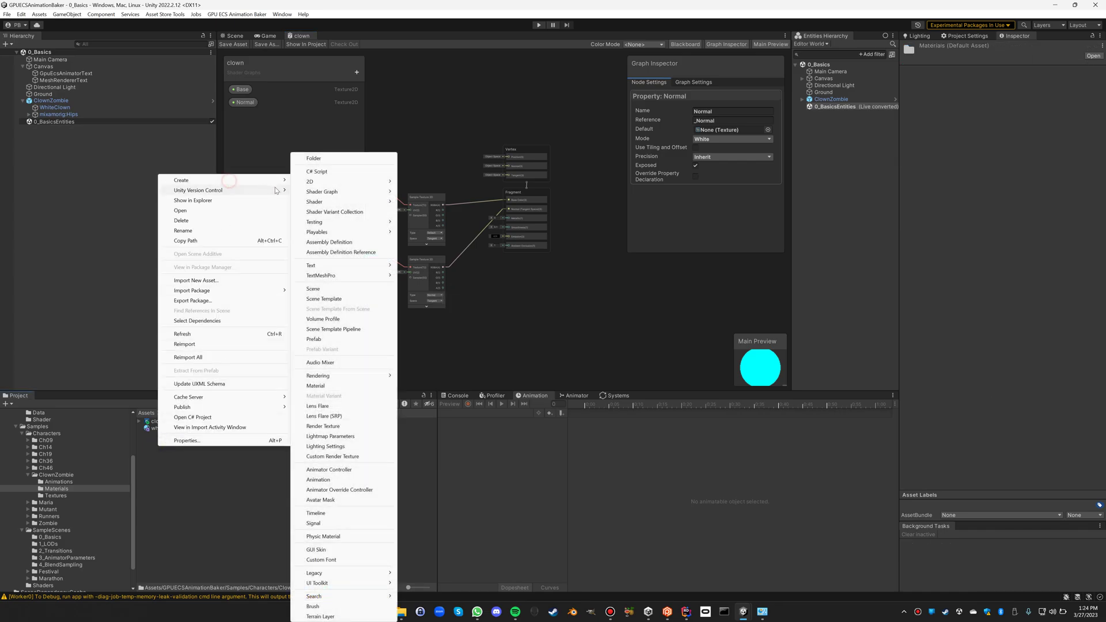
pyautogui.click(328, 385)
pyautogui.write('clown')
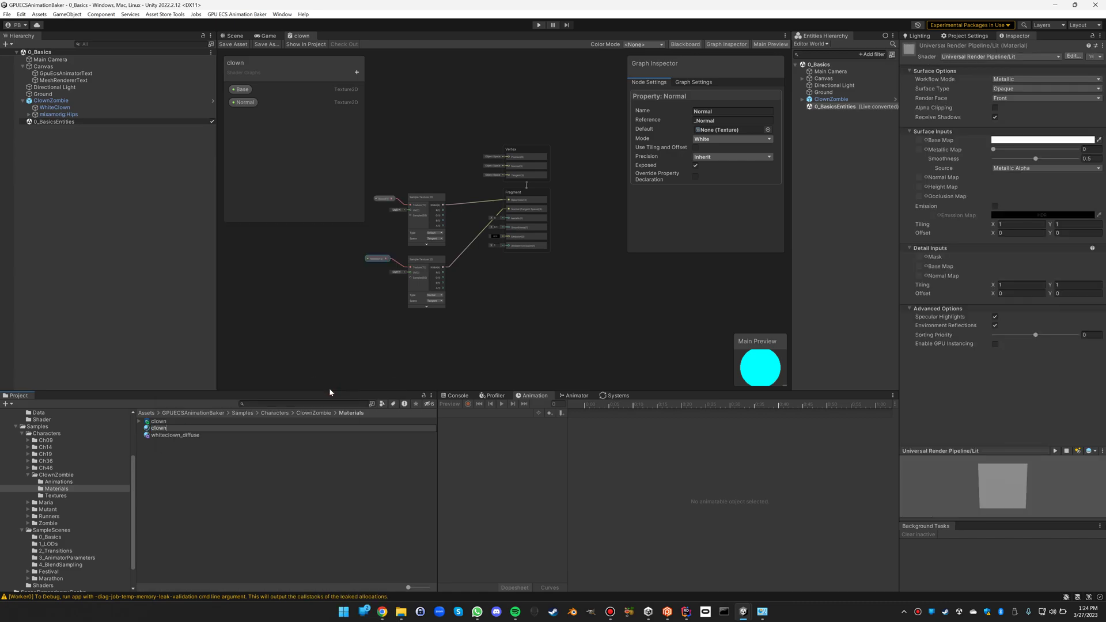
pyautogui.press('Return')
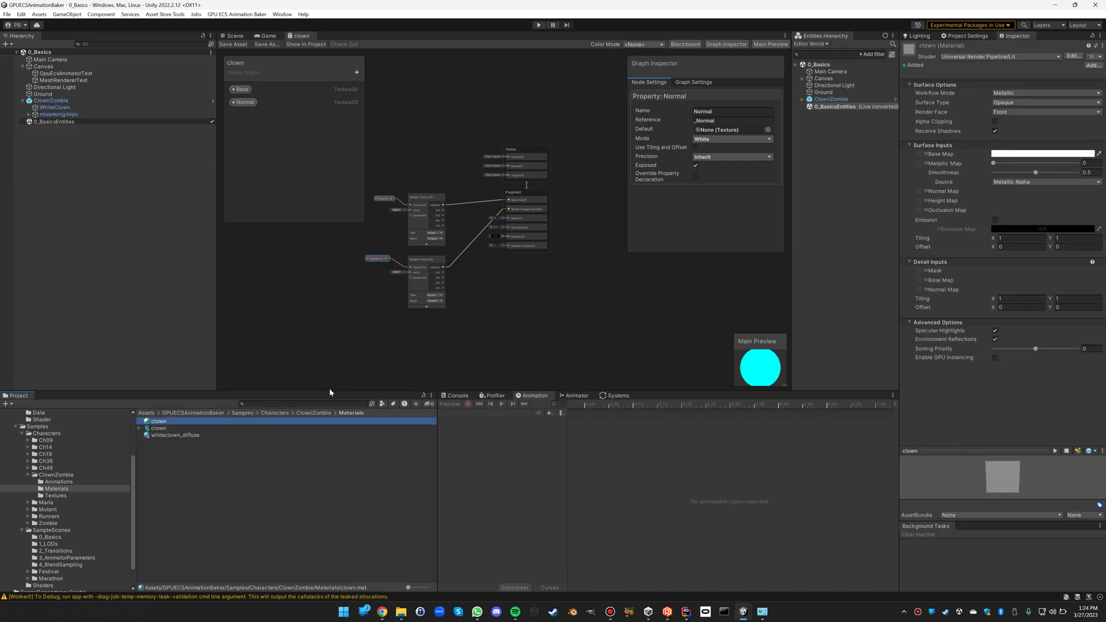
pyautogui.click(961, 57)
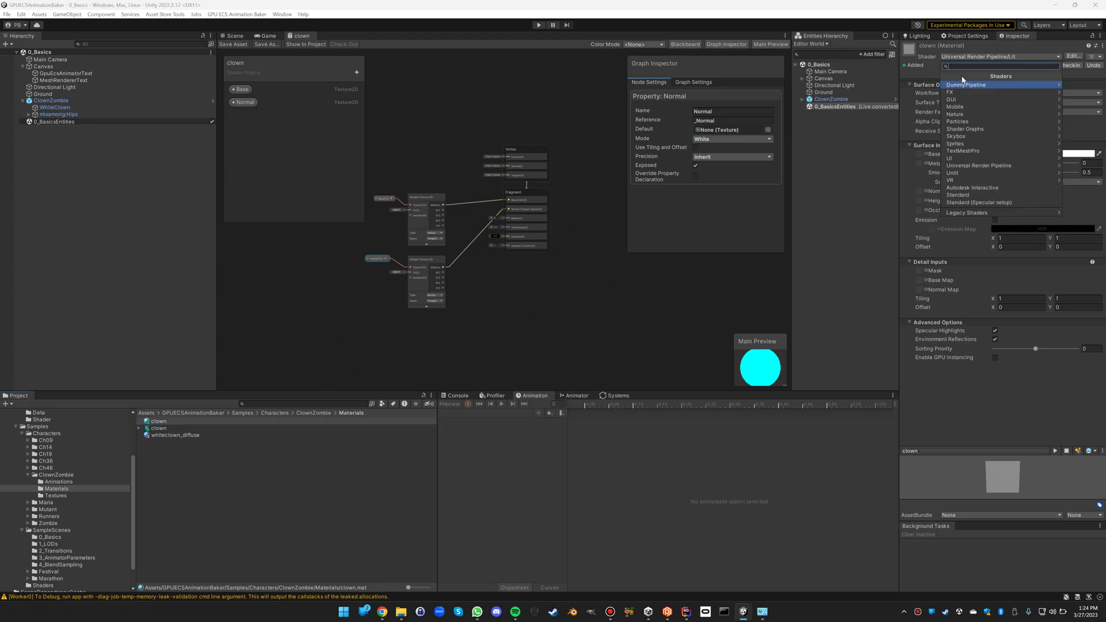
pyautogui.click(961, 129)
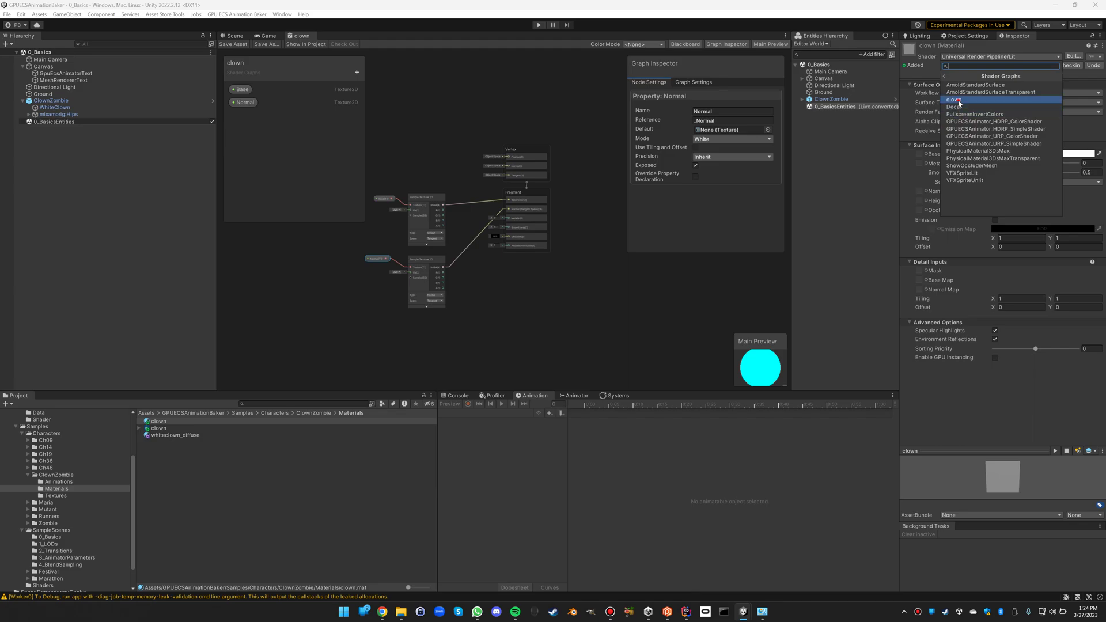
pyautogui.click(954, 99)
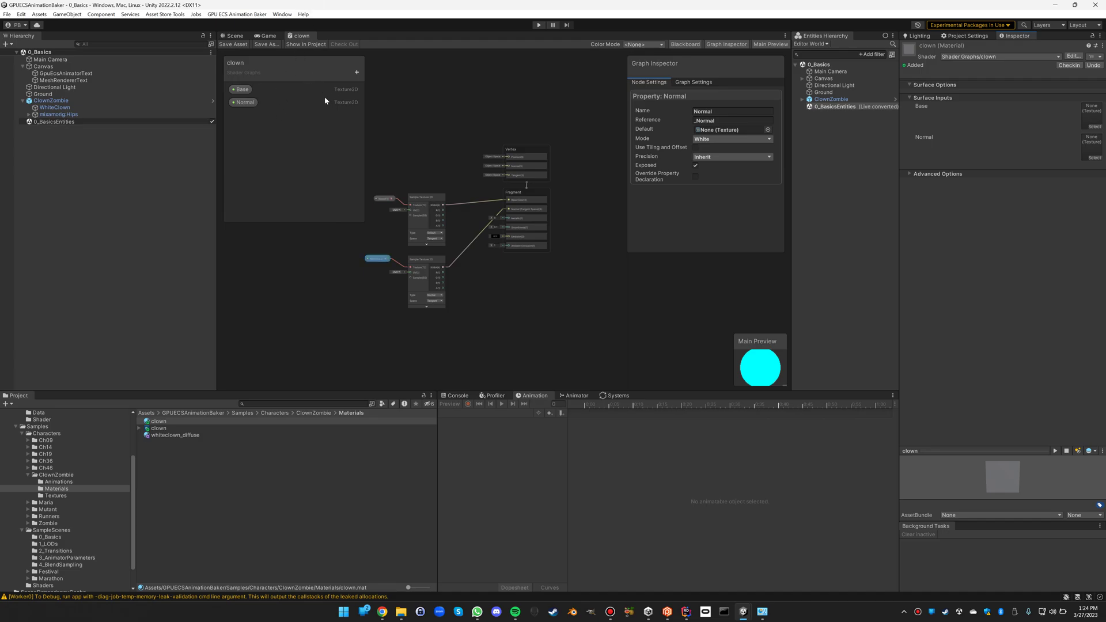
# Return to the scene view and open the ClownZombie prefab for editing.
pyautogui.click(234, 35)
pyautogui.click(56, 475)
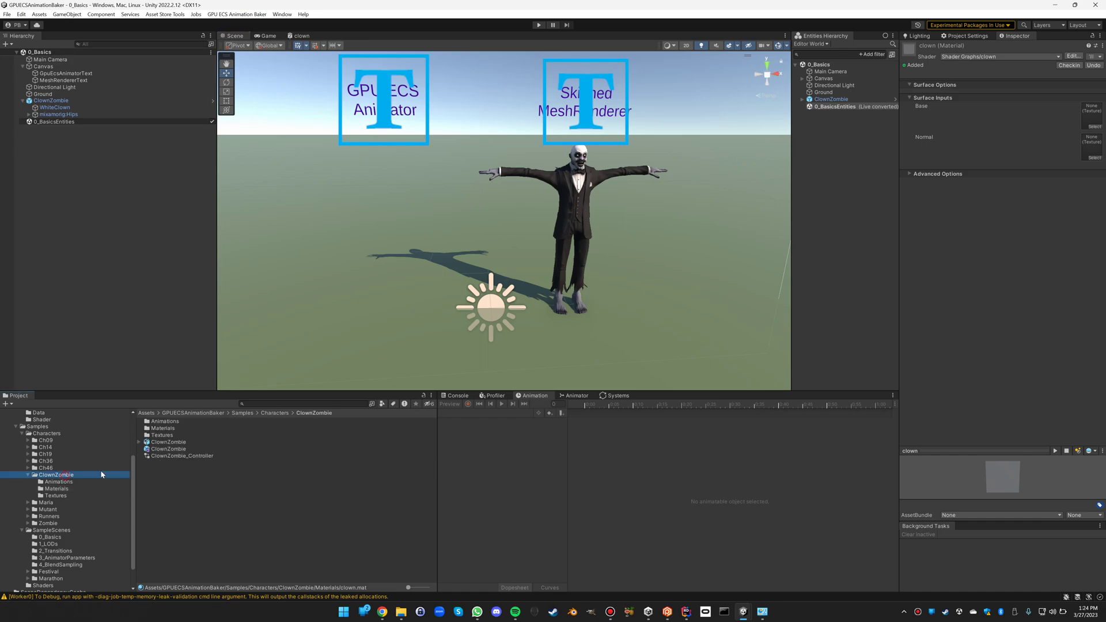
pyautogui.doubleClick(167, 450)
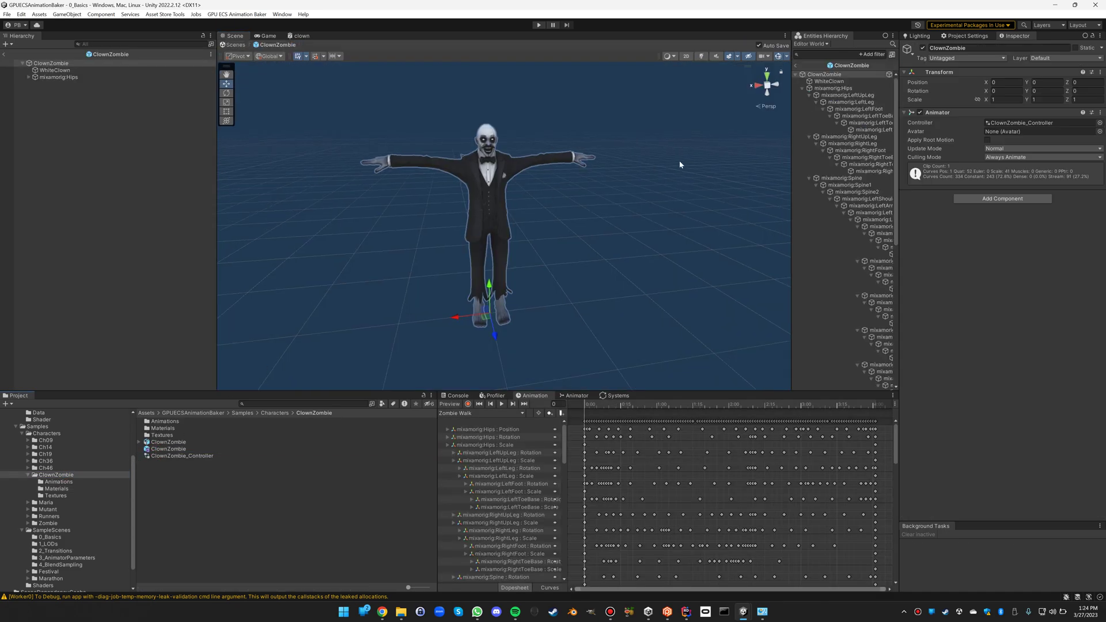
# Assign the new clown material to Element 0 of the WhiteClown mesh's Skinned Mesh Renderer.
pyautogui.click(57, 77)
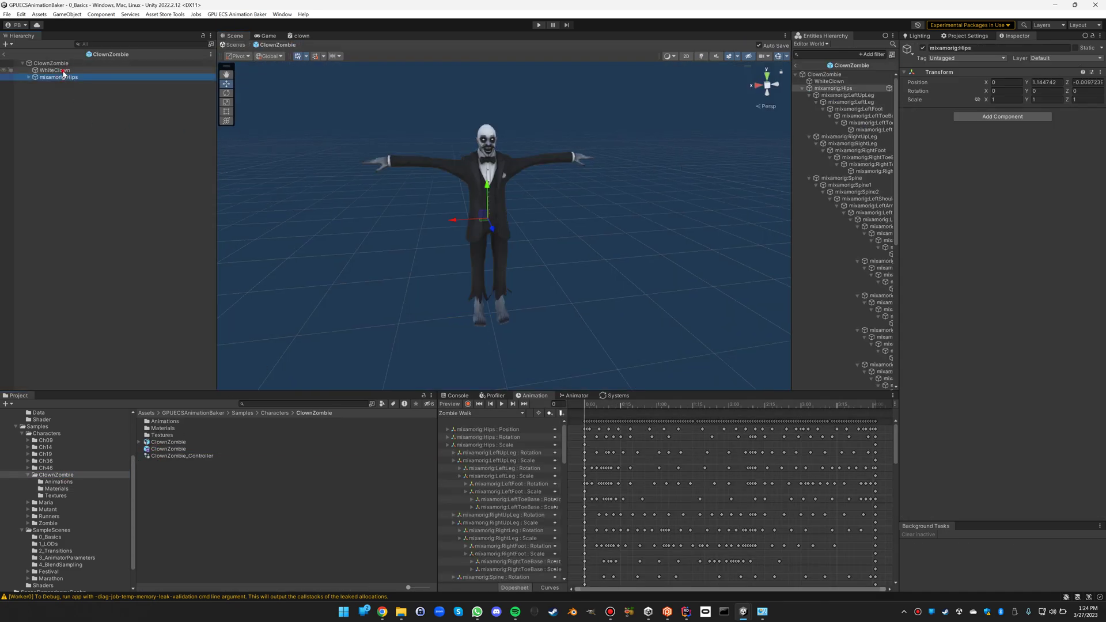
pyautogui.click(55, 69)
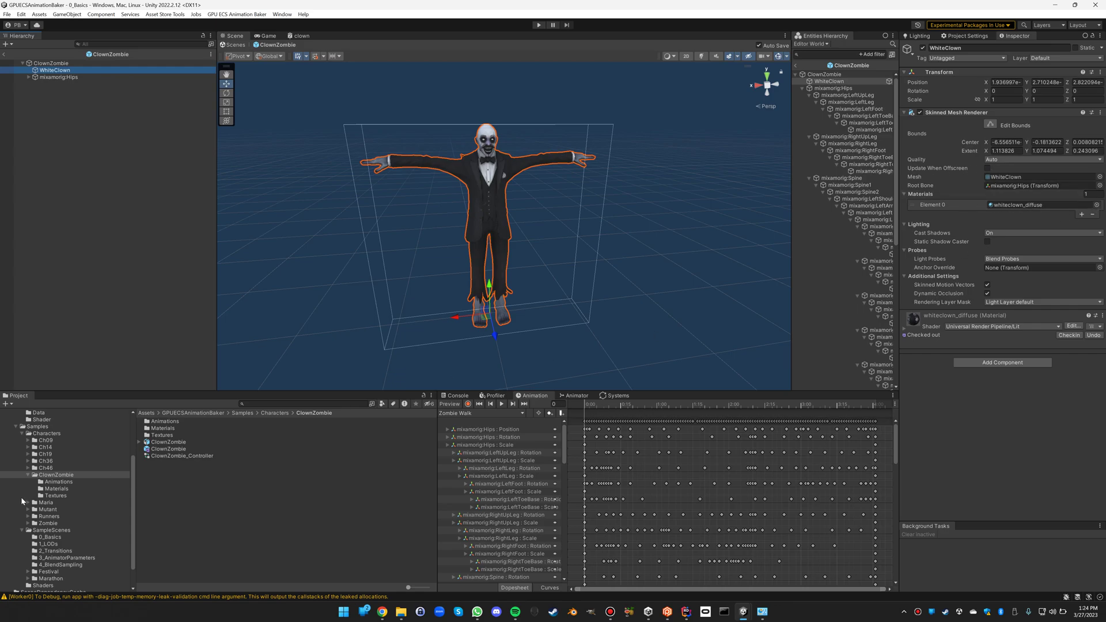
pyautogui.click(59, 491)
pyautogui.moveTo(148, 429); pyautogui.dragTo(1033, 210)
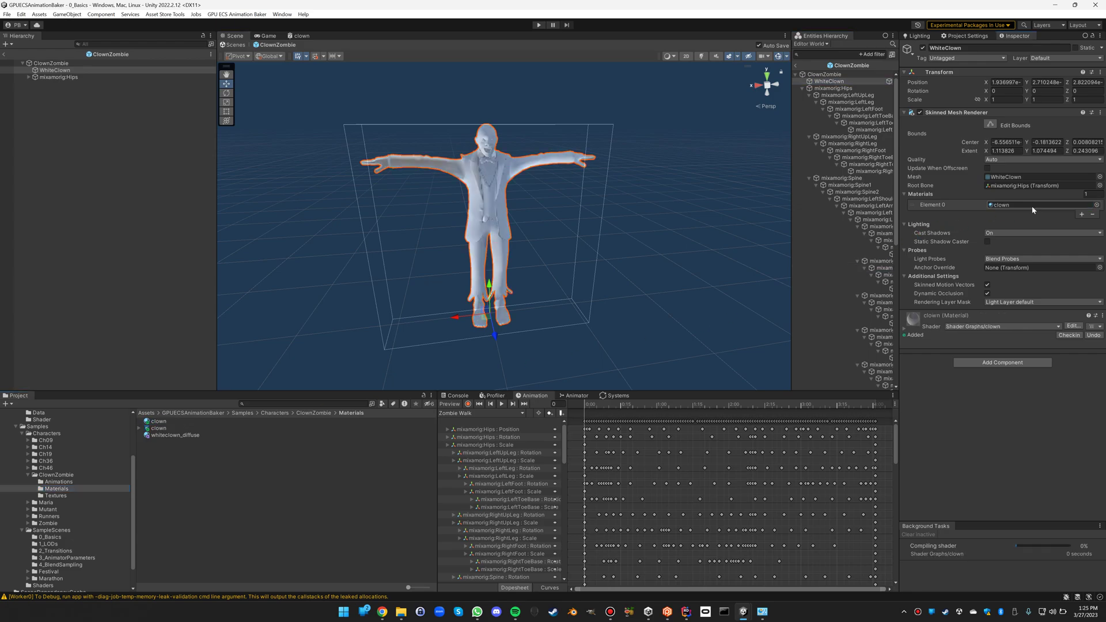
# Assign the whiteclown_diffuse texture to the clown material's Base input and whiteclown_normal to its Normal input.
pyautogui.click(905, 330)
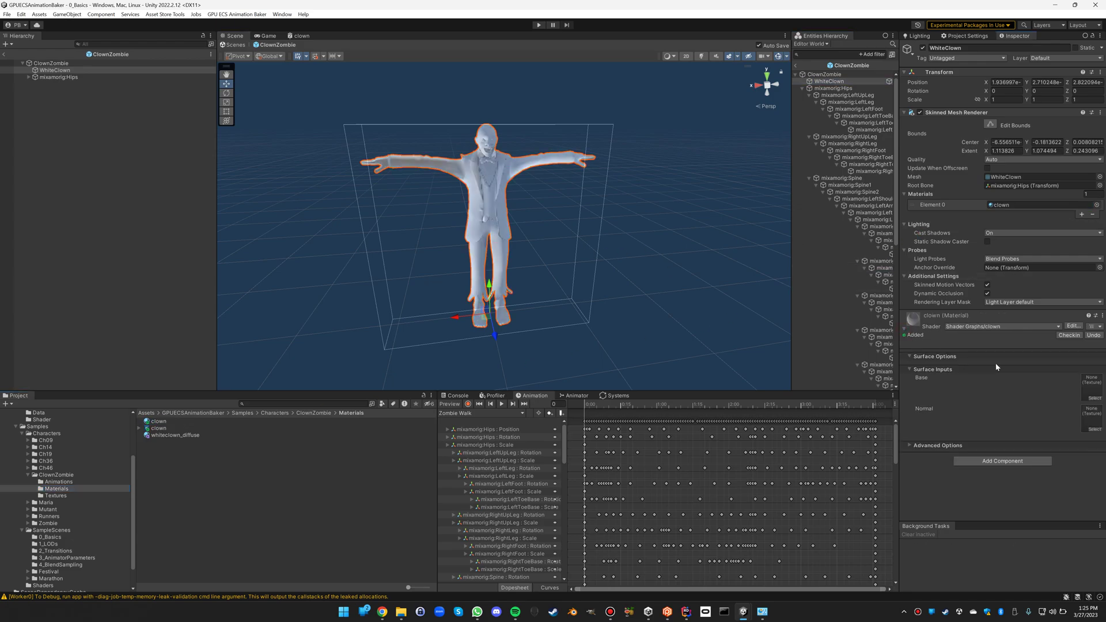
pyautogui.click(57, 495)
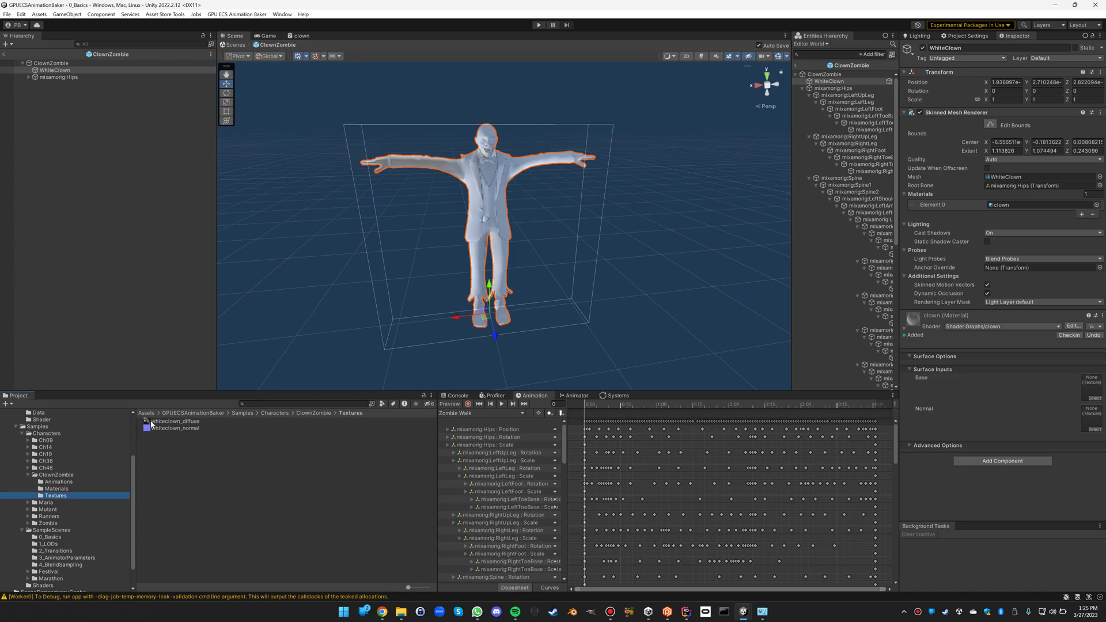
pyautogui.moveTo(151, 424); pyautogui.dragTo(1091, 387)
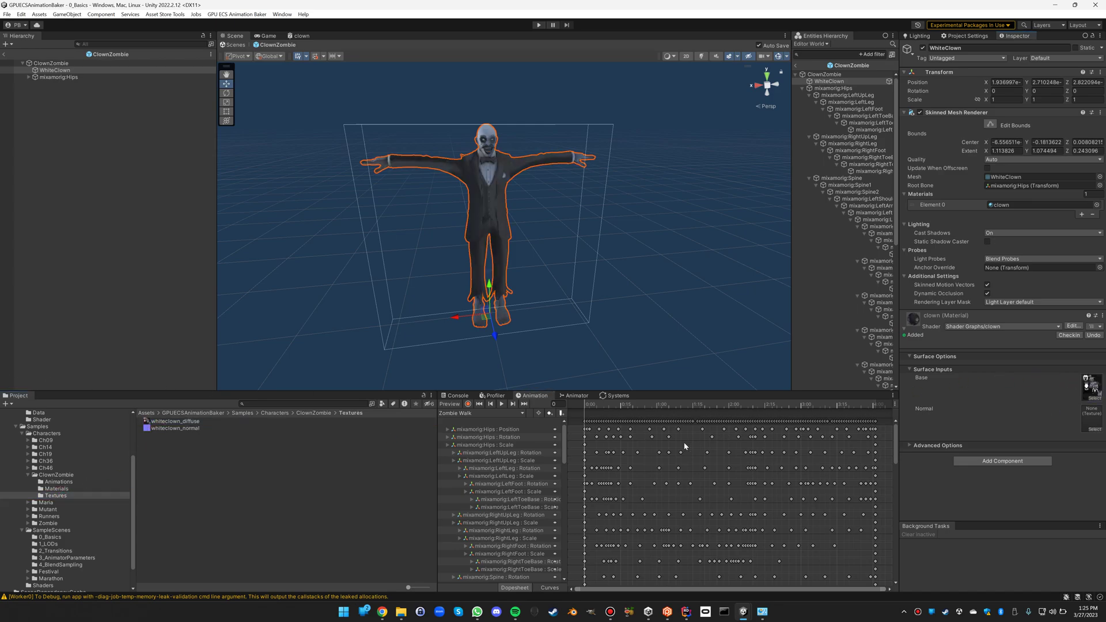
pyautogui.moveTo(192, 433)
pyautogui.mouseDown()
pyautogui.moveTo(1047, 413)
pyautogui.moveTo(1093, 425)
pyautogui.mouseUp()
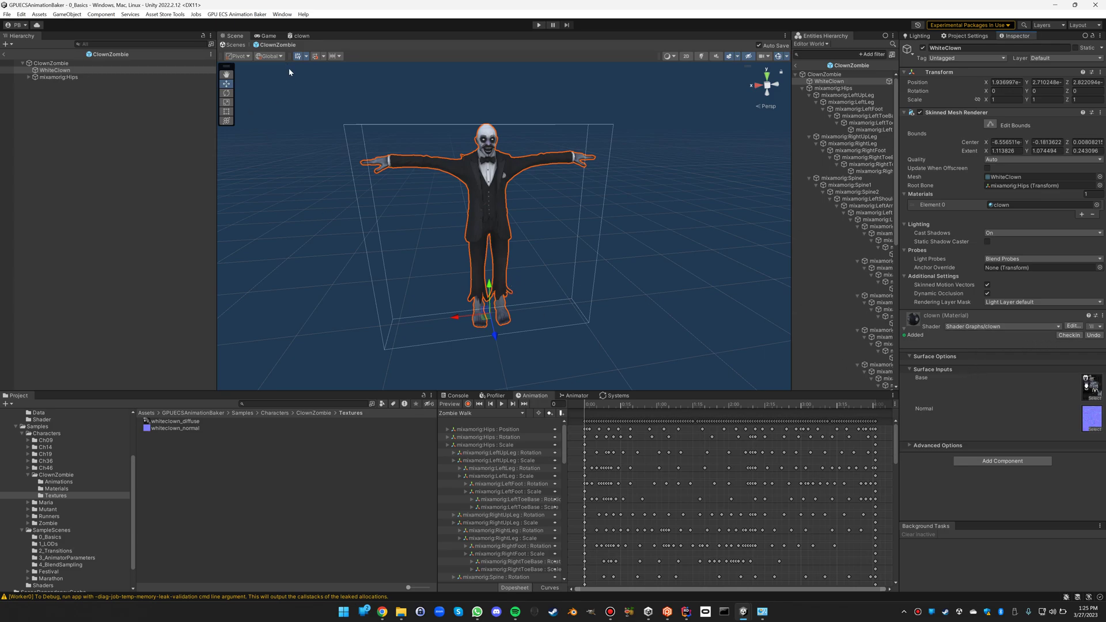
# Review the clown shader graph, and open the GPUECSAnimator_URP_ColorShader graph from the Samples Shaders folder.
pyautogui.click(300, 36)
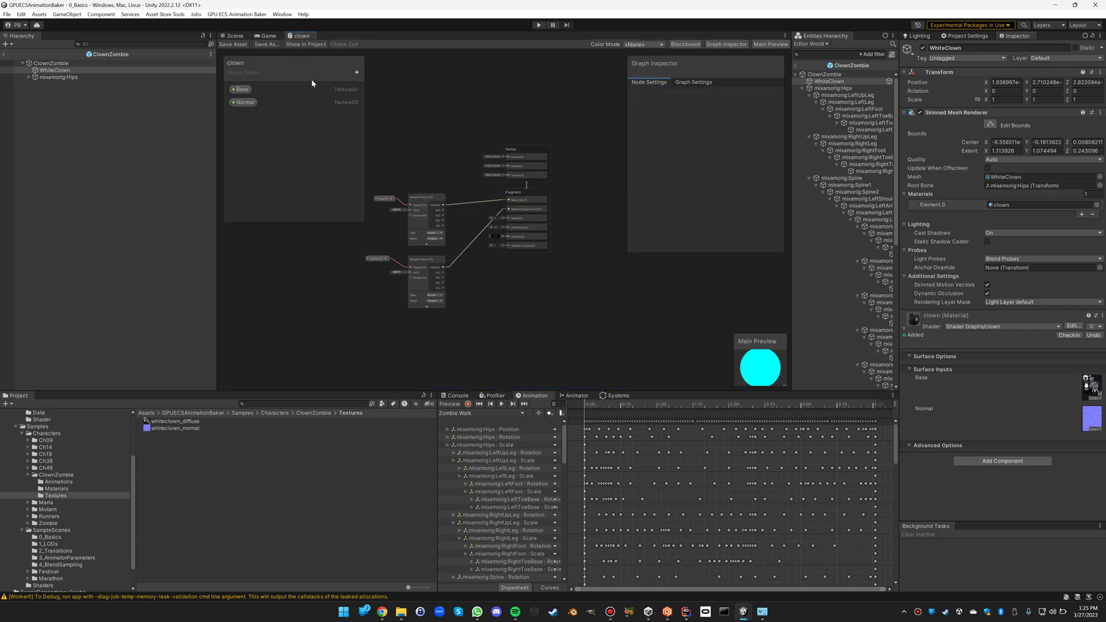
pyautogui.moveTo(516, 321); pyautogui.dragTo(574, 337, button='middle')
pyautogui.scroll(-1, 496, 285)
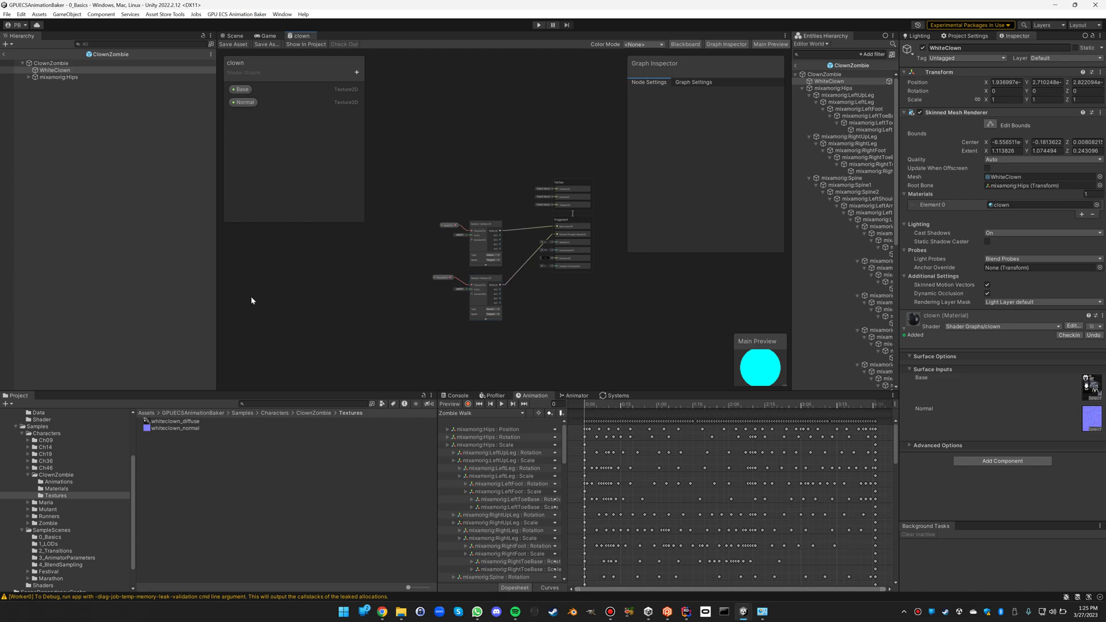
pyautogui.scroll(-2, 55, 538)
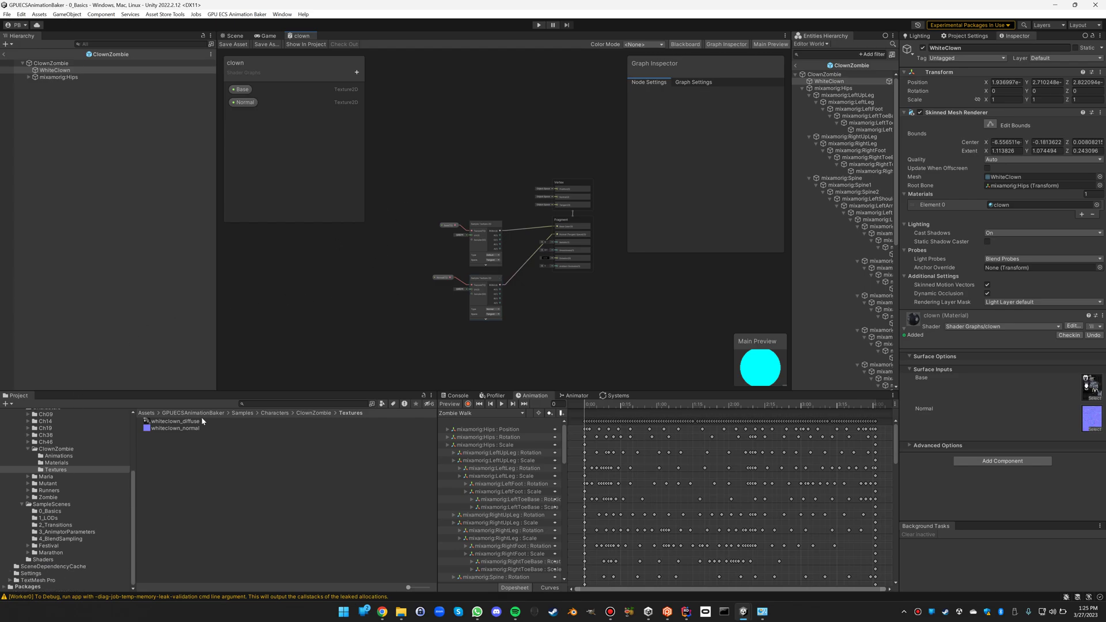
pyautogui.click(35, 560)
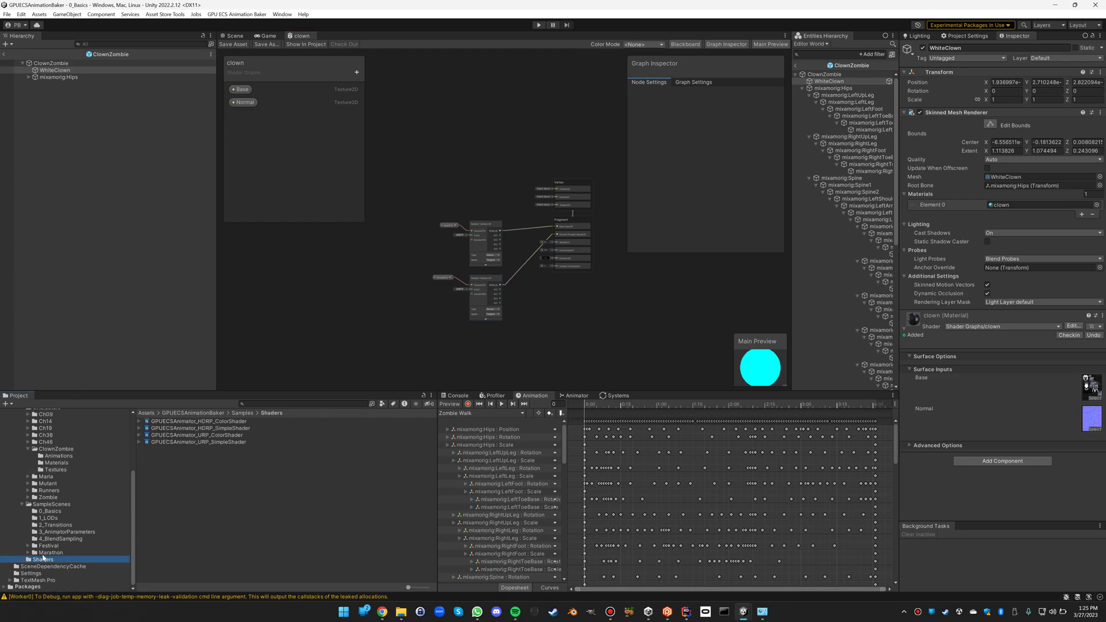
pyautogui.scroll(2, 57, 456)
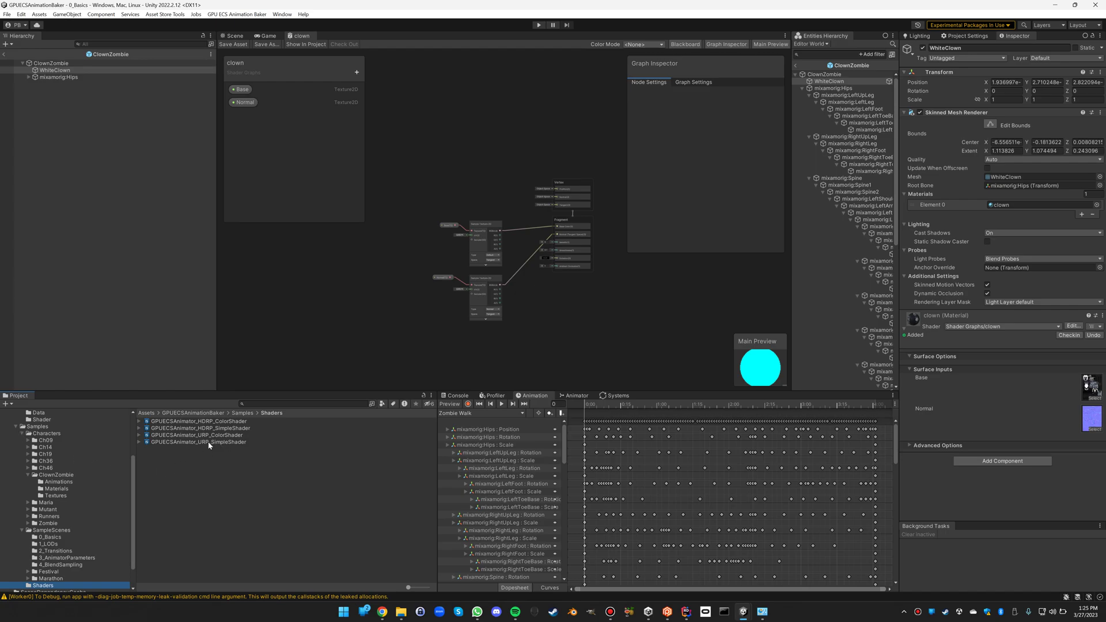
pyautogui.doubleClick(173, 435)
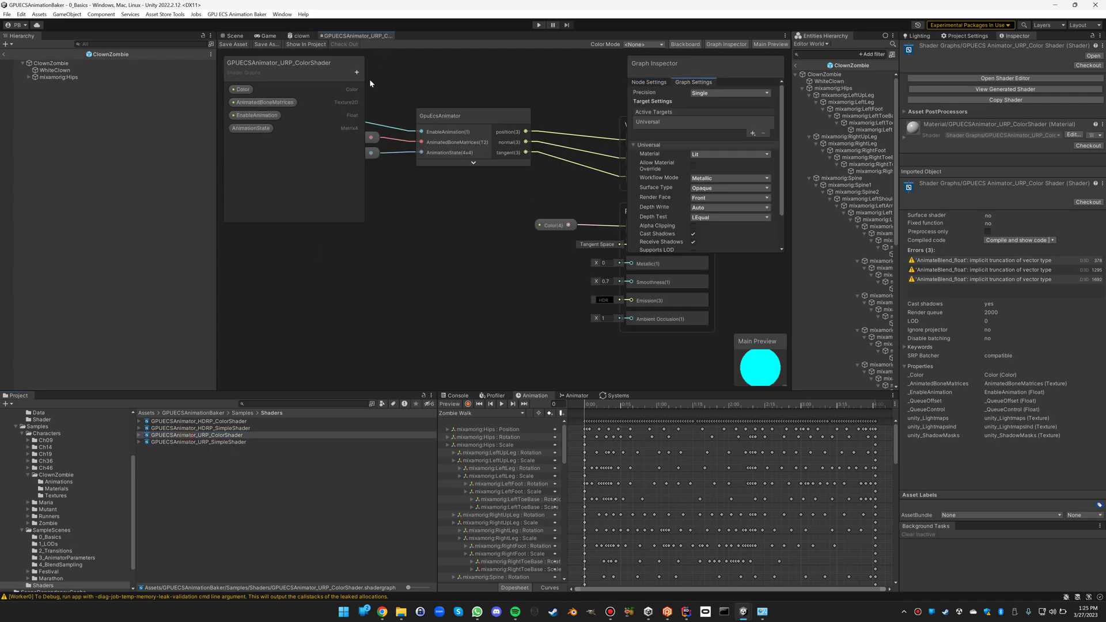
# Copy the AnimatedBoneMatrices property from the GPUECSAnimator_URP_ColorShader graph into the clown shader graph.
pyautogui.scroll(-3, 429, 248)
pyautogui.moveTo(427, 254); pyautogui.dragTo(366, 304, button='middle')
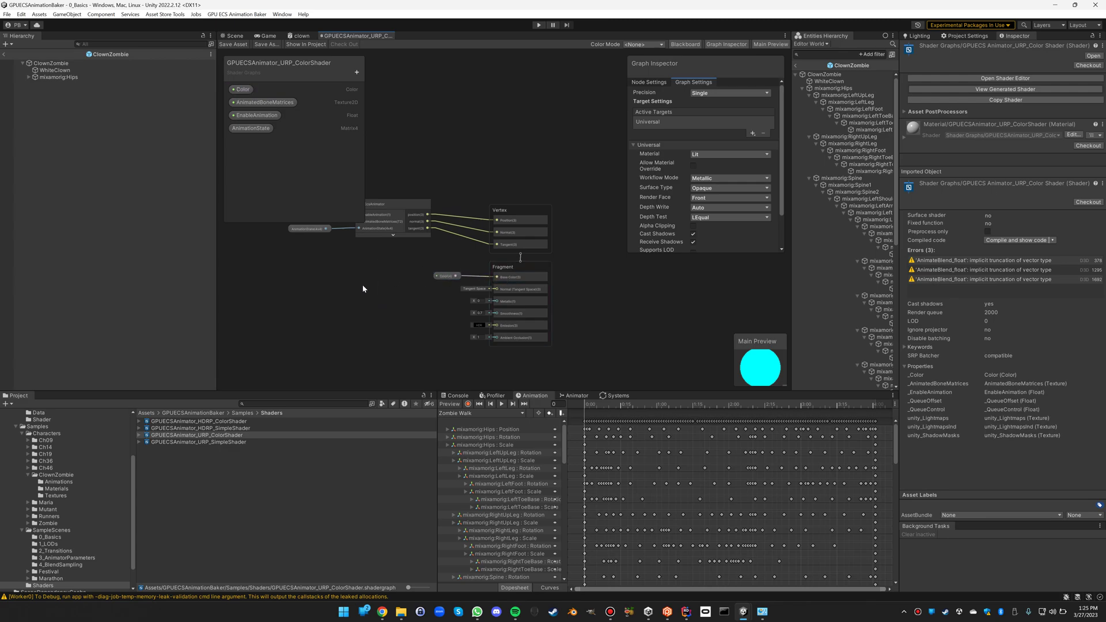
pyautogui.moveTo(365, 288); pyautogui.dragTo(398, 300, button='middle')
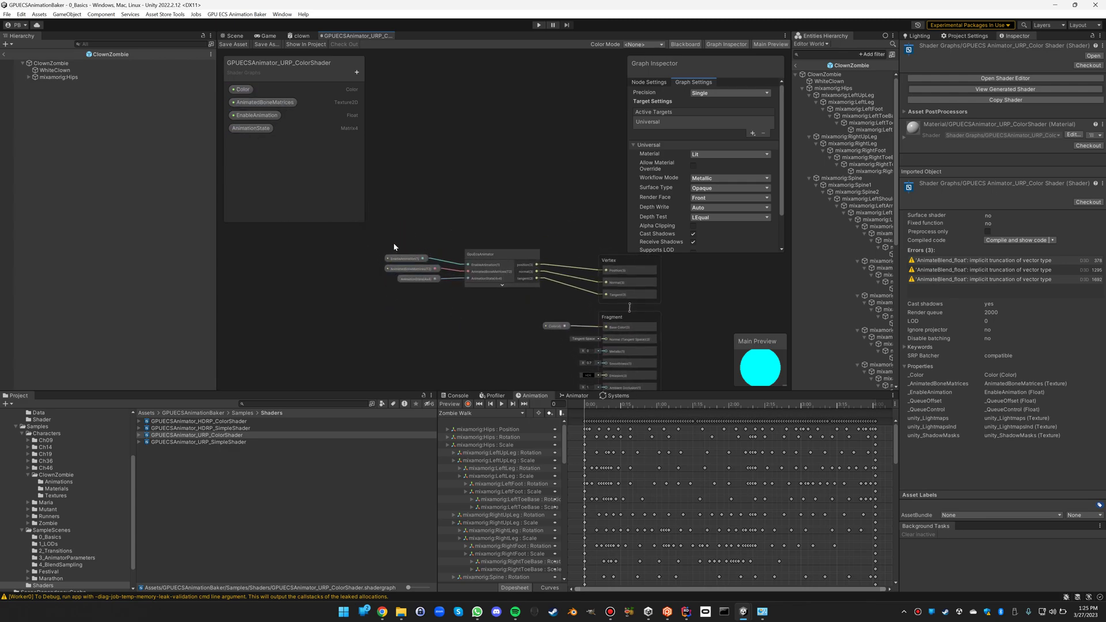
pyautogui.moveTo(544, 310); pyautogui.dragTo(516, 328)
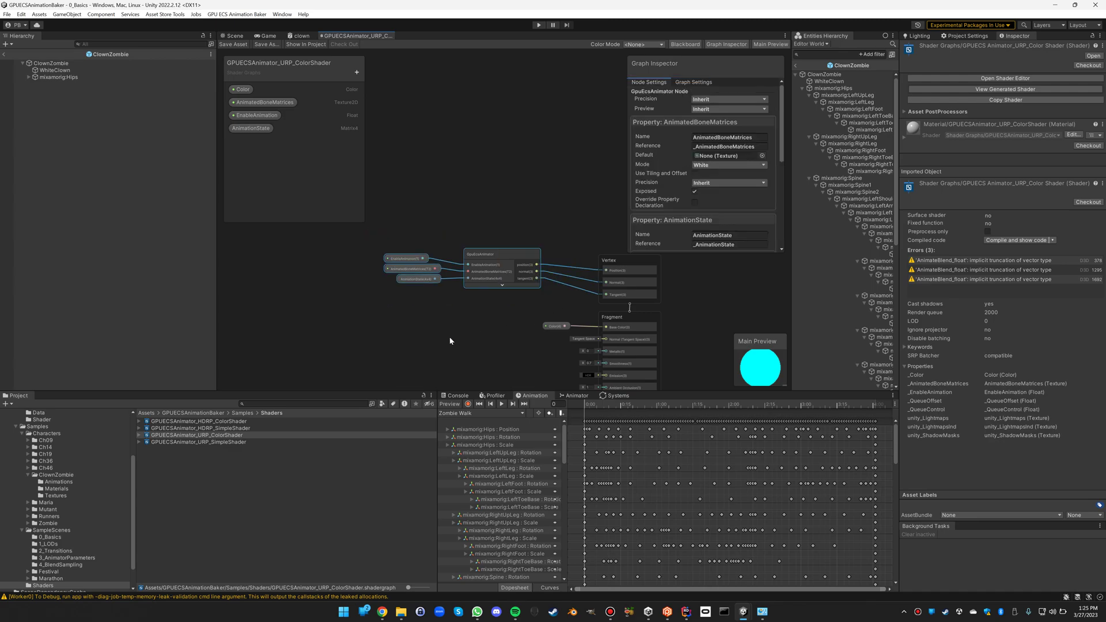
pyautogui.click(320, 254)
pyautogui.click(264, 105)
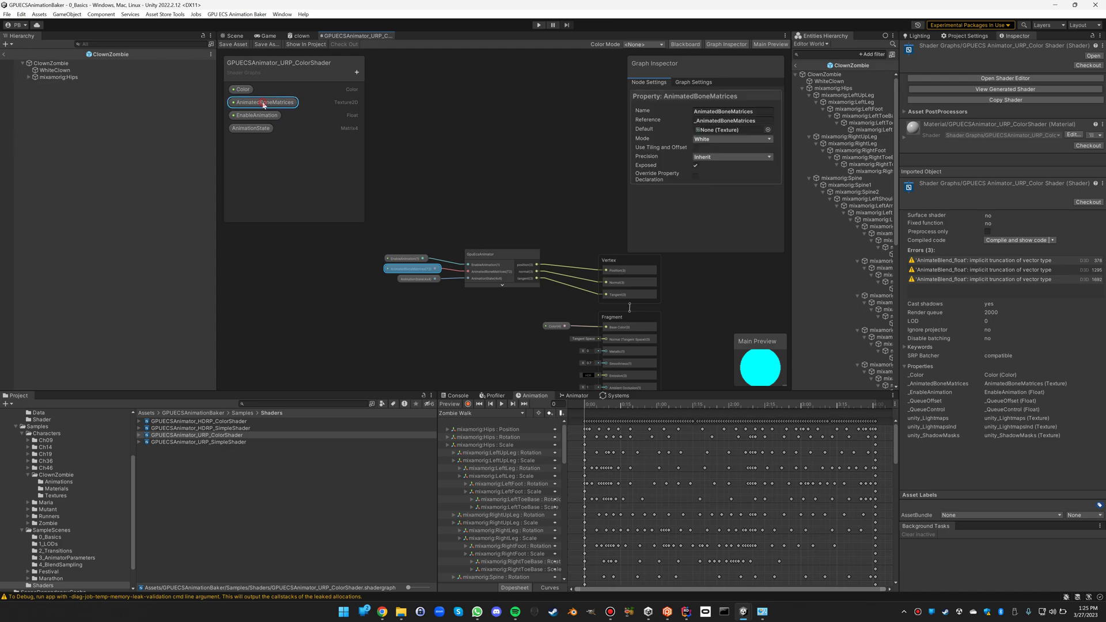
pyautogui.click(297, 37)
pyautogui.click(287, 148)
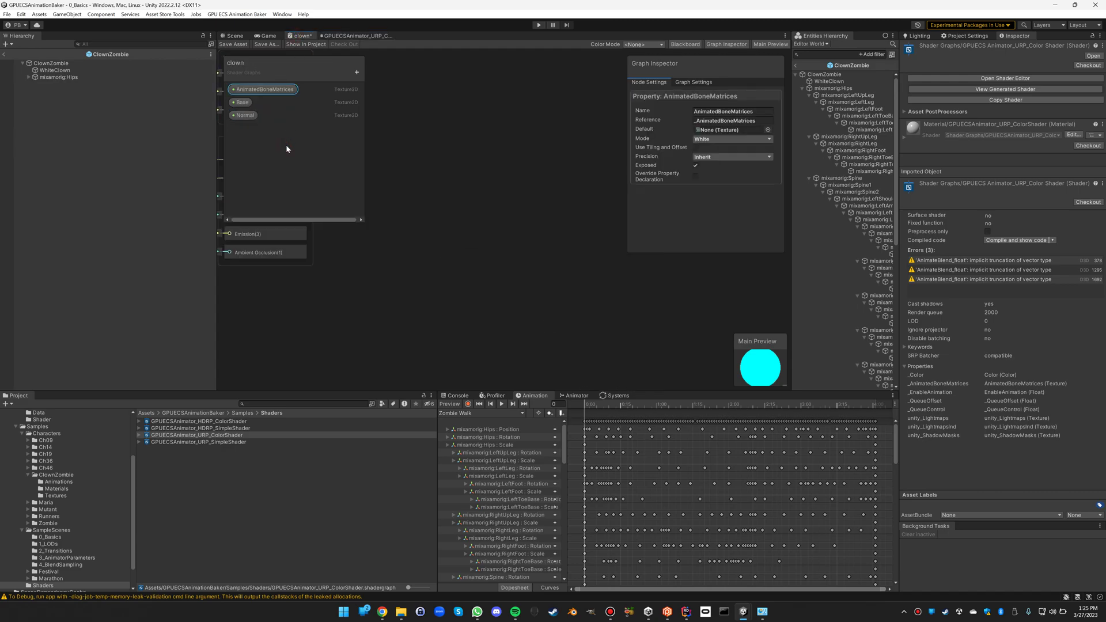
# Copy the EnableAnimation and AnimationState properties into the clown graph, ordering Base, Normal, EnableAnimation, AnimatedBoneMatrices and AnimationState.
pyautogui.click(349, 36)
pyautogui.click(270, 116)
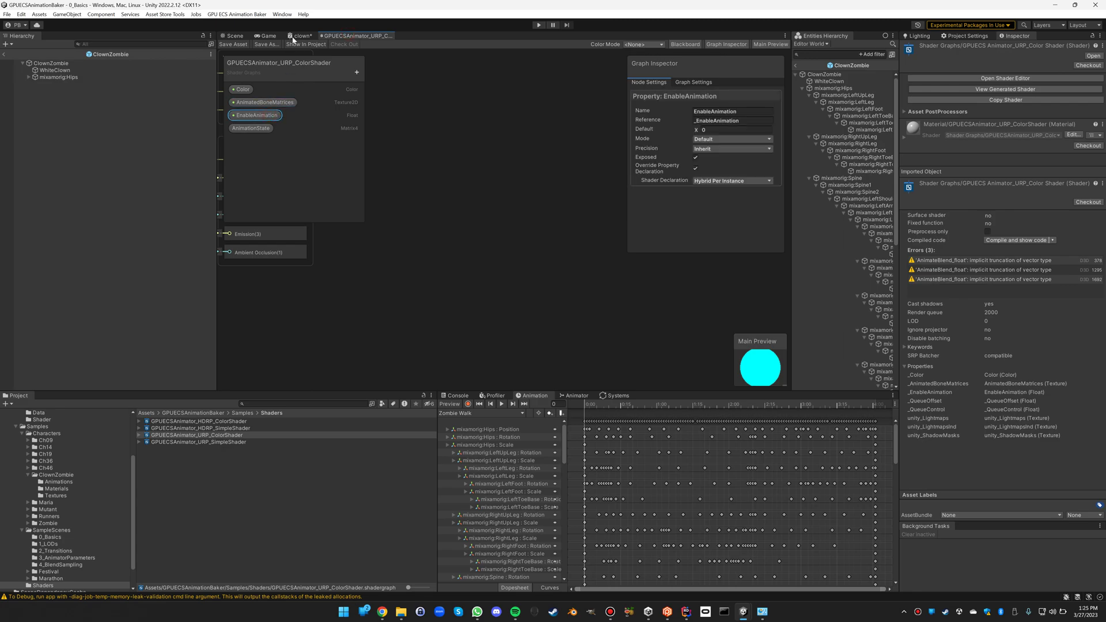
pyautogui.click(300, 35)
pyautogui.click(275, 153)
pyautogui.click(245, 128)
pyautogui.click(280, 157)
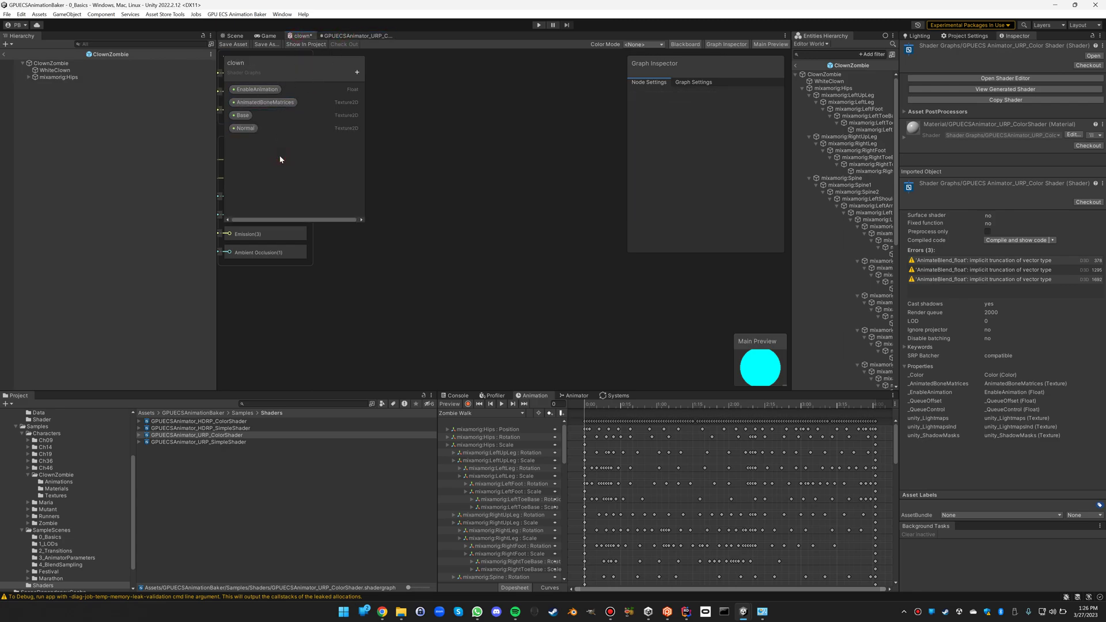
pyautogui.hotkey('ctrl', 'v')
pyautogui.moveTo(265, 112); pyautogui.dragTo(273, 151)
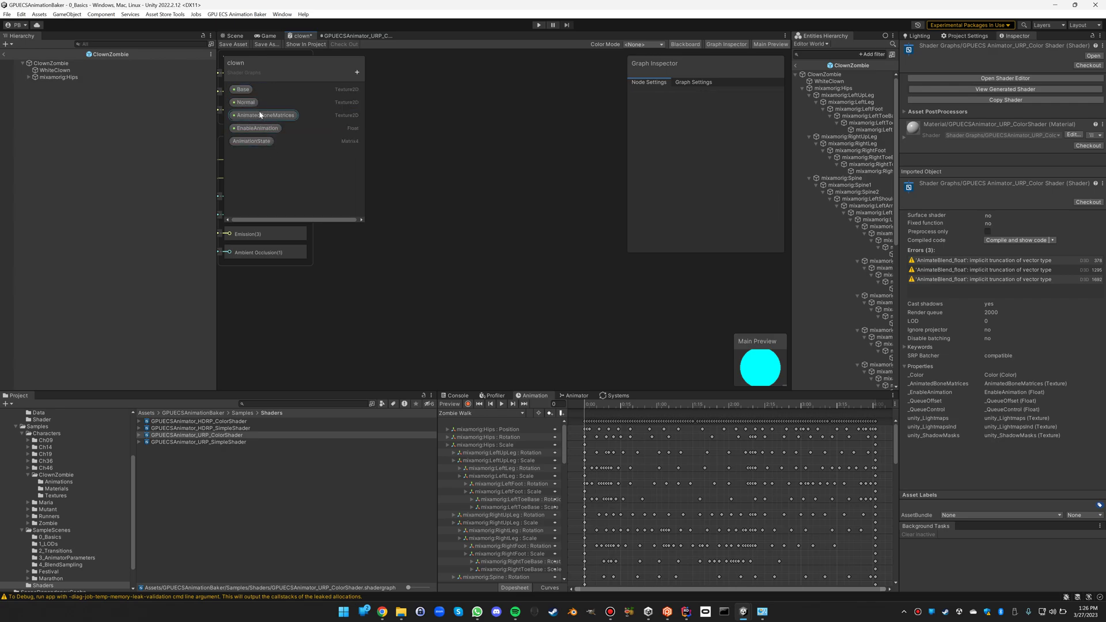
pyautogui.moveTo(266, 119); pyautogui.dragTo(268, 136)
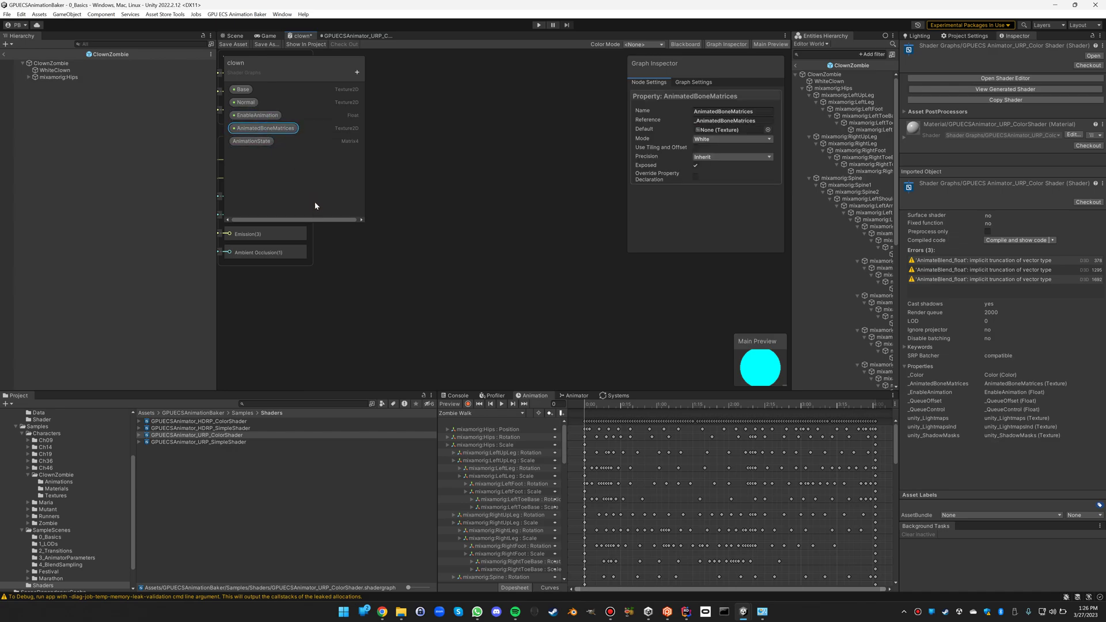
# Place EnableAnimation, AnimatedBoneMatrices and AnimationState as property nodes above the texture sample nodes in the clown graph.
pyautogui.moveTo(308, 165); pyautogui.dragTo(749, 299, button='middle')
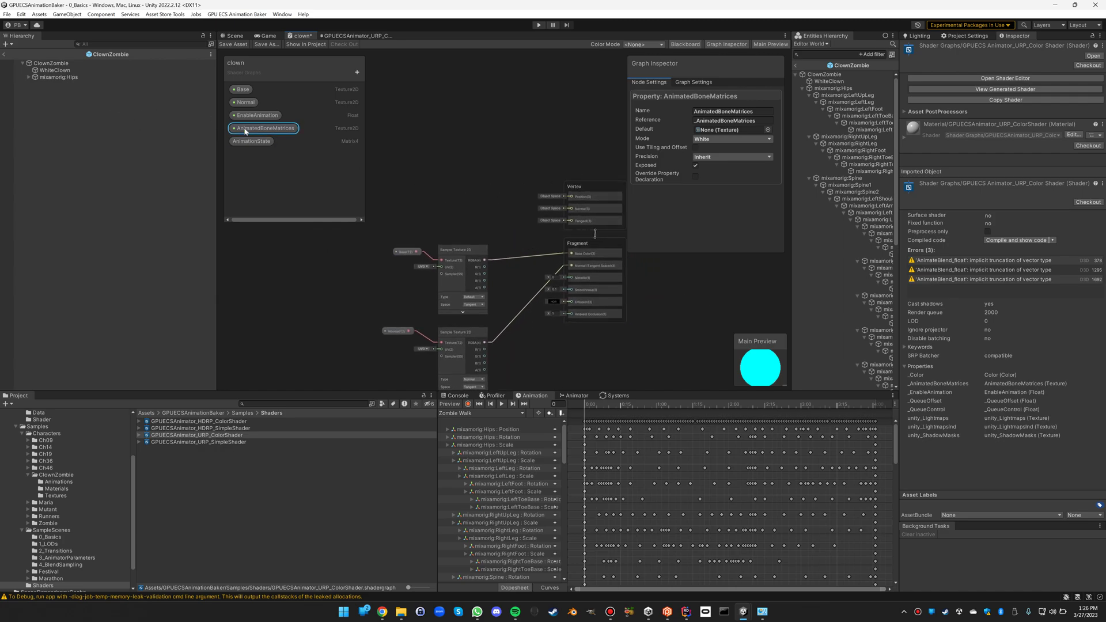
pyautogui.moveTo(258, 115); pyautogui.dragTo(391, 200)
pyautogui.moveTo(268, 146); pyautogui.dragTo(393, 216)
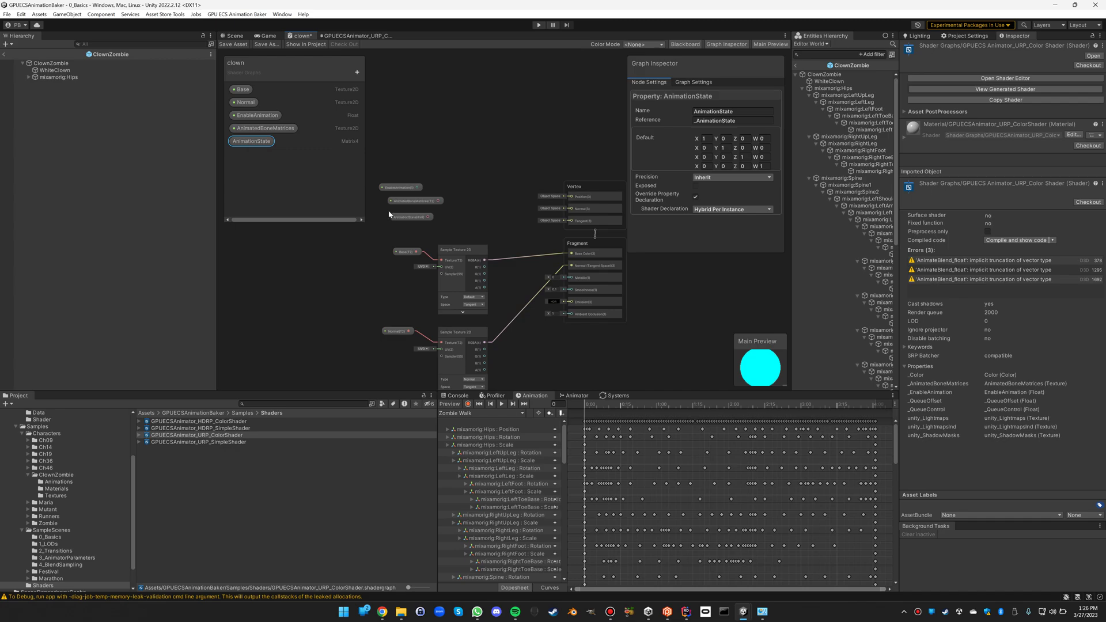
pyautogui.moveTo(348, 174); pyautogui.dragTo(447, 145, button='middle')
pyautogui.moveTo(447, 145); pyautogui.dragTo(450, 171)
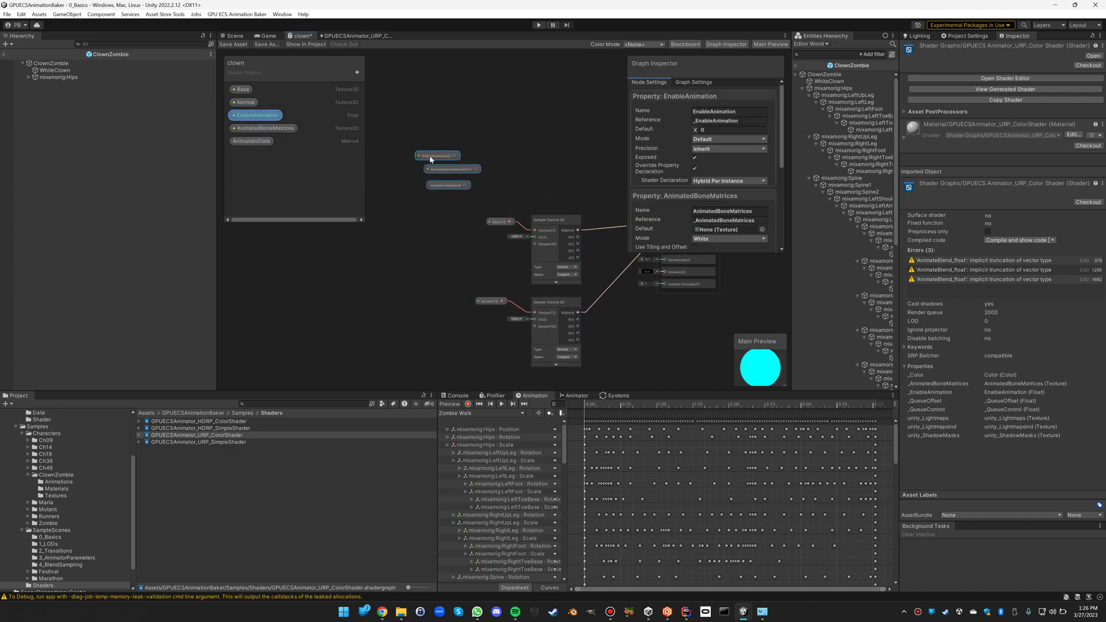
# Create a GpuEcsAnimator sub graph node between the animation property nodes and the Vertex block.
pyautogui.click(543, 181)
pyautogui.moveTo(543, 181); pyautogui.dragTo(485, 210, button='middle')
pyautogui.rightClick(478, 163)
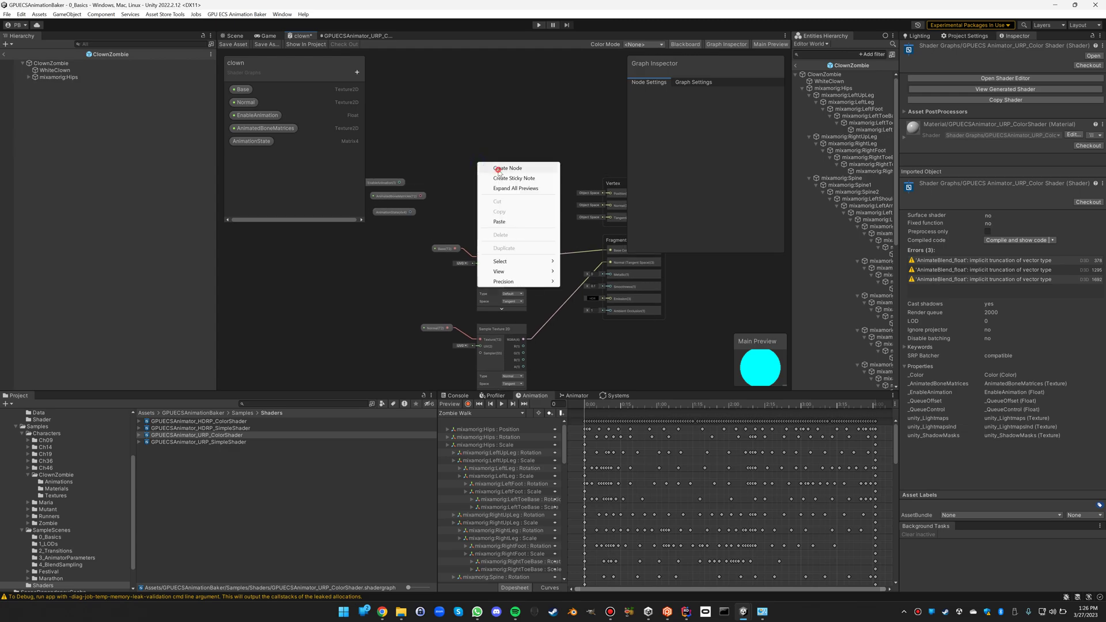
pyautogui.click(497, 168)
pyautogui.write('sub')
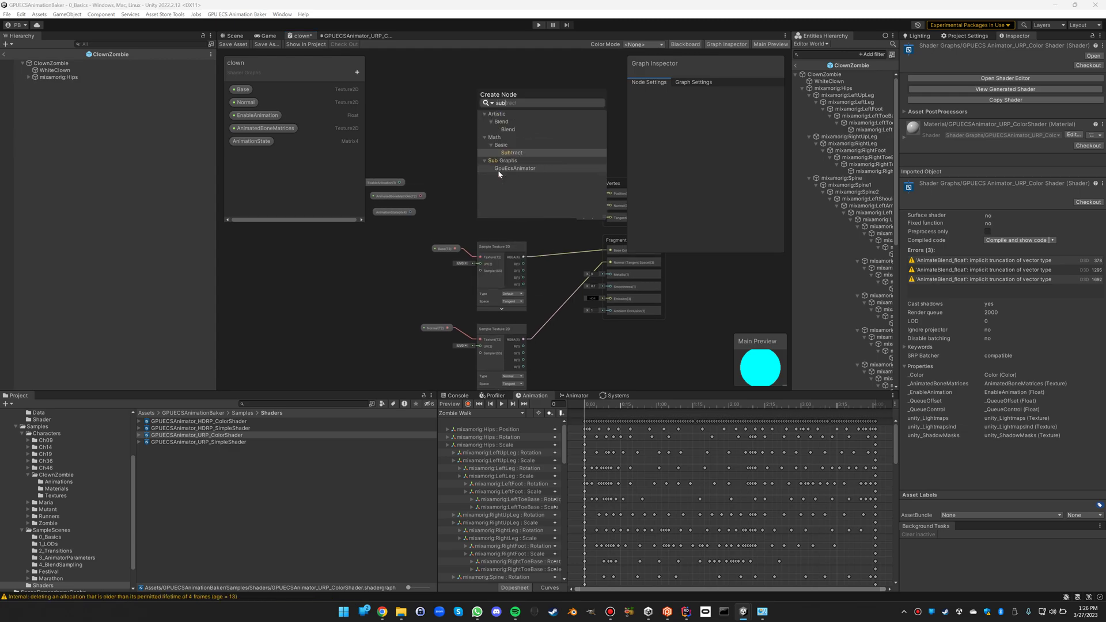
pyautogui.press('Down')
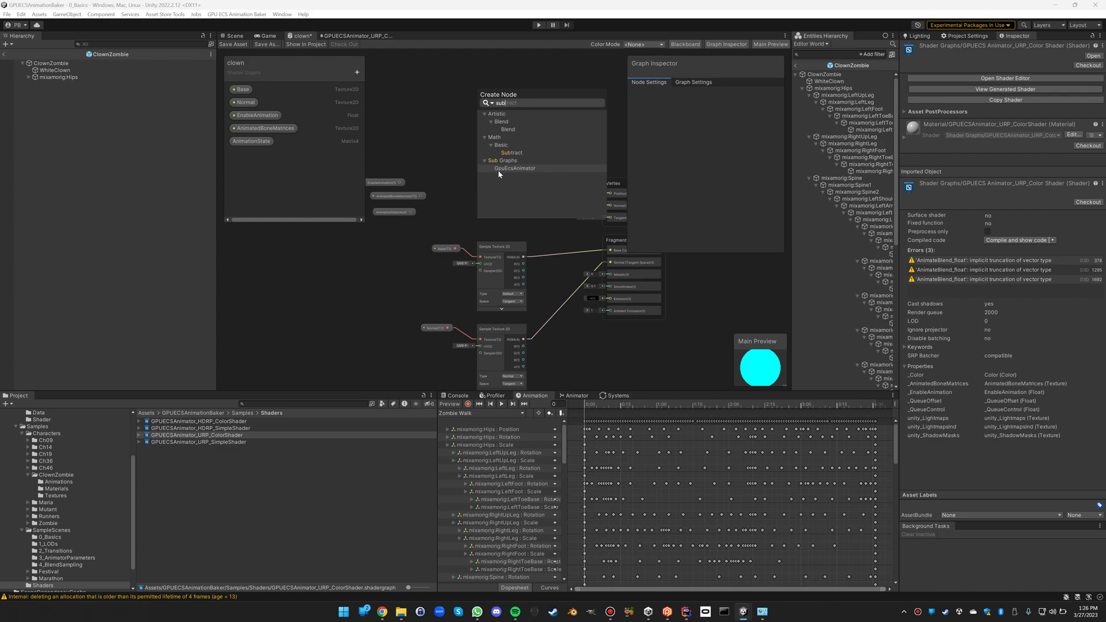
pyautogui.click(499, 172)
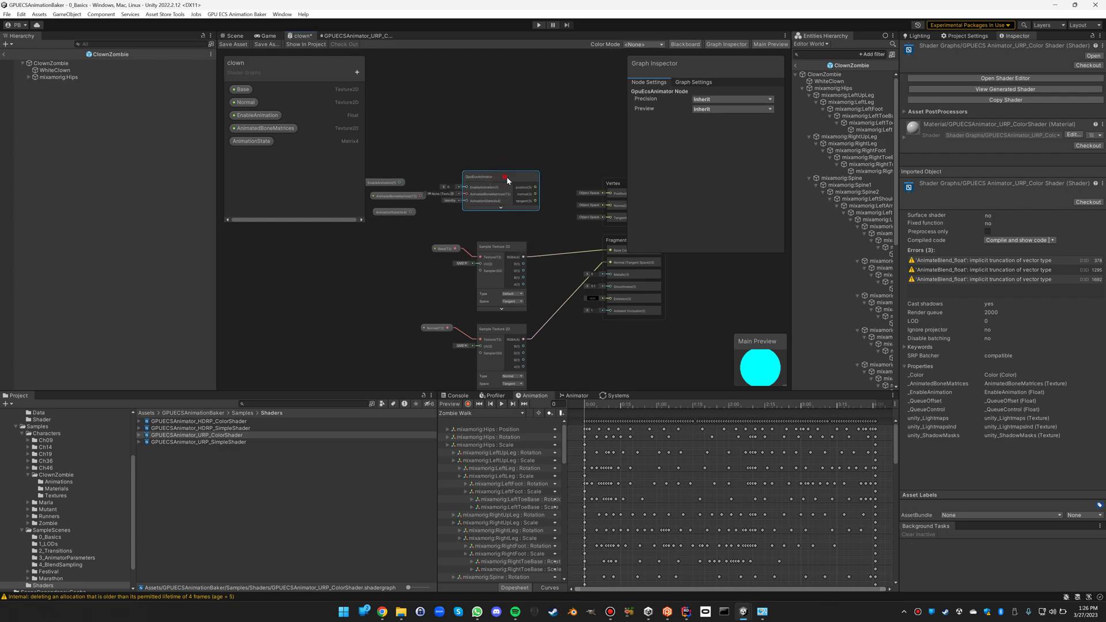
# Connect GpuEcsAnimator's position, normal and tangent outputs to the Vertex block, and the three animation properties to its matching inputs.
pyautogui.moveTo(505, 176); pyautogui.dragTo(610, 218)
pyautogui.moveTo(399, 182); pyautogui.dragTo(487, 192)
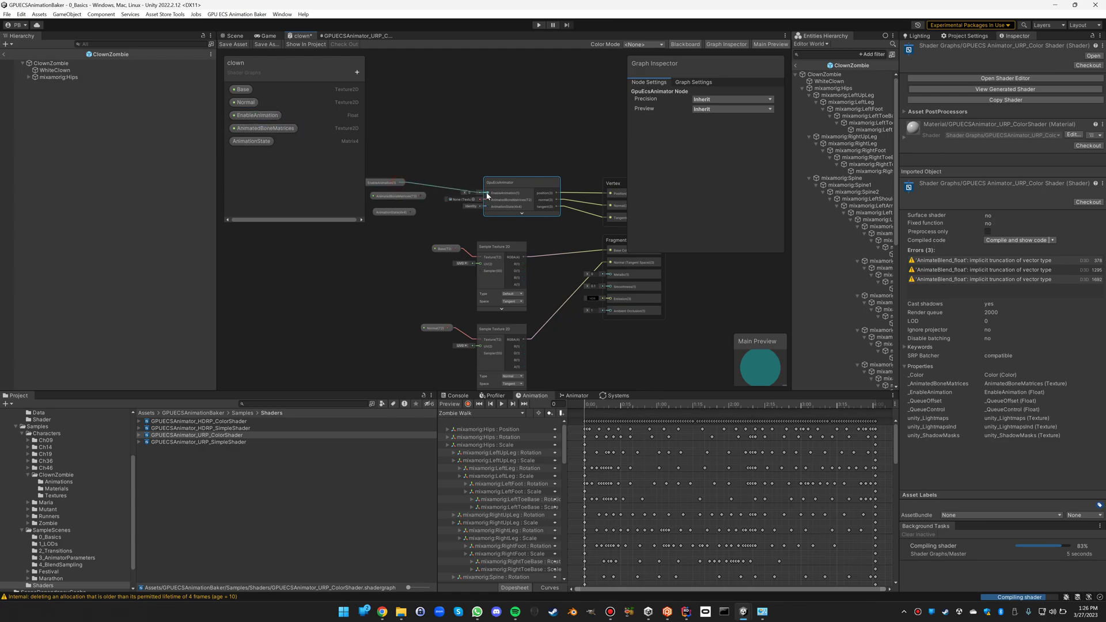
pyautogui.moveTo(421, 196); pyautogui.dragTo(487, 200)
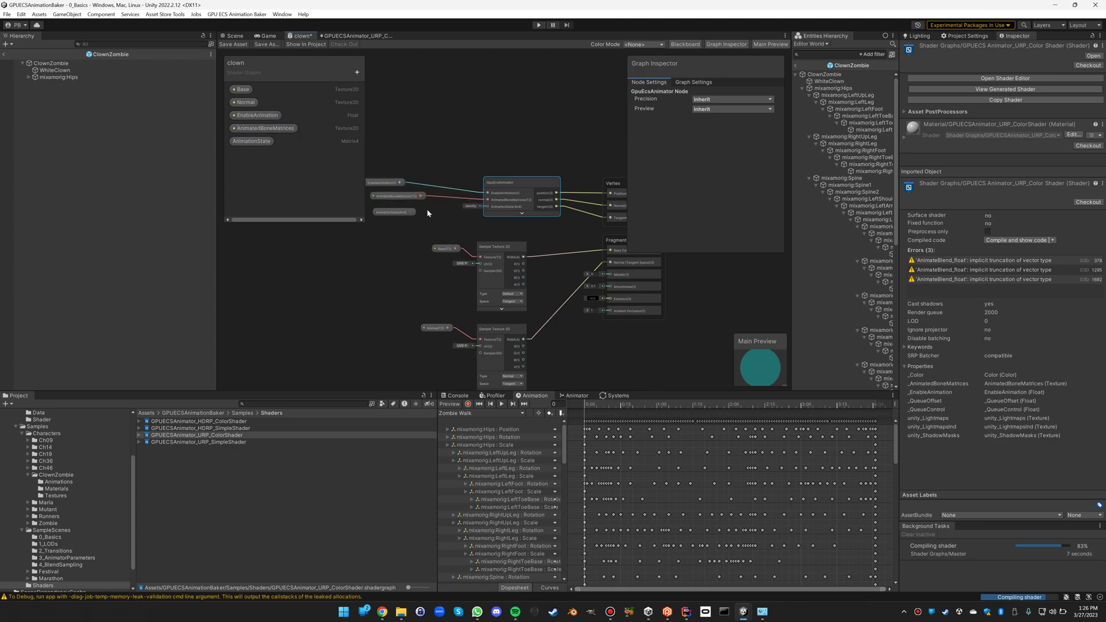
pyautogui.moveTo(410, 212); pyautogui.dragTo(486, 206)
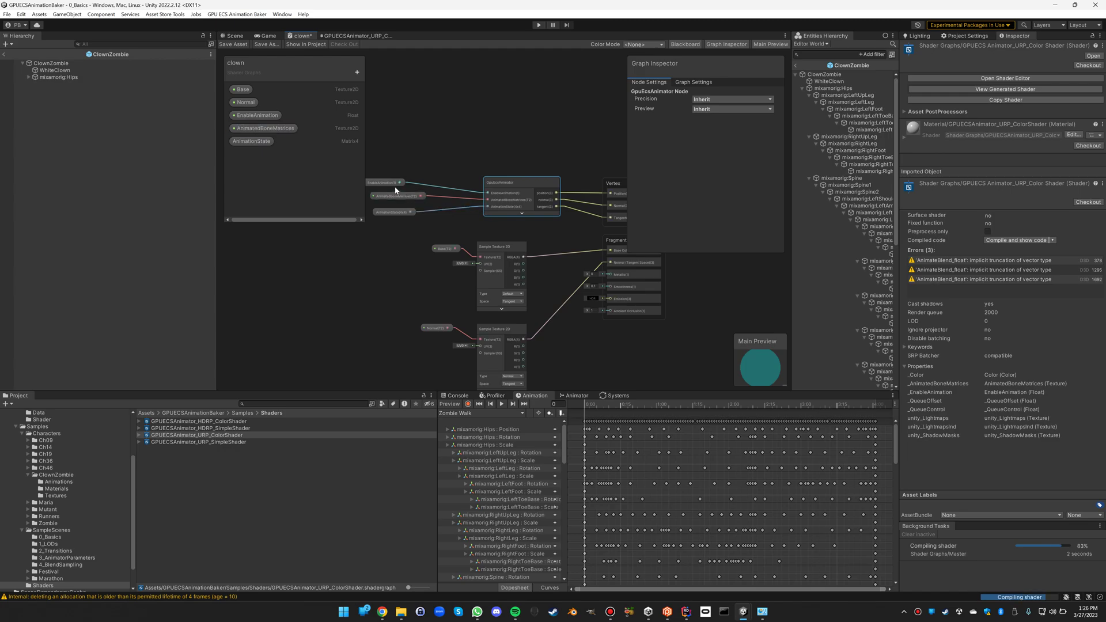
# Line up the three animation property nodes beside GpuEcsAnimator and save the clown shader graph.
pyautogui.click(397, 183)
pyautogui.moveTo(400, 186); pyautogui.dragTo(396, 209)
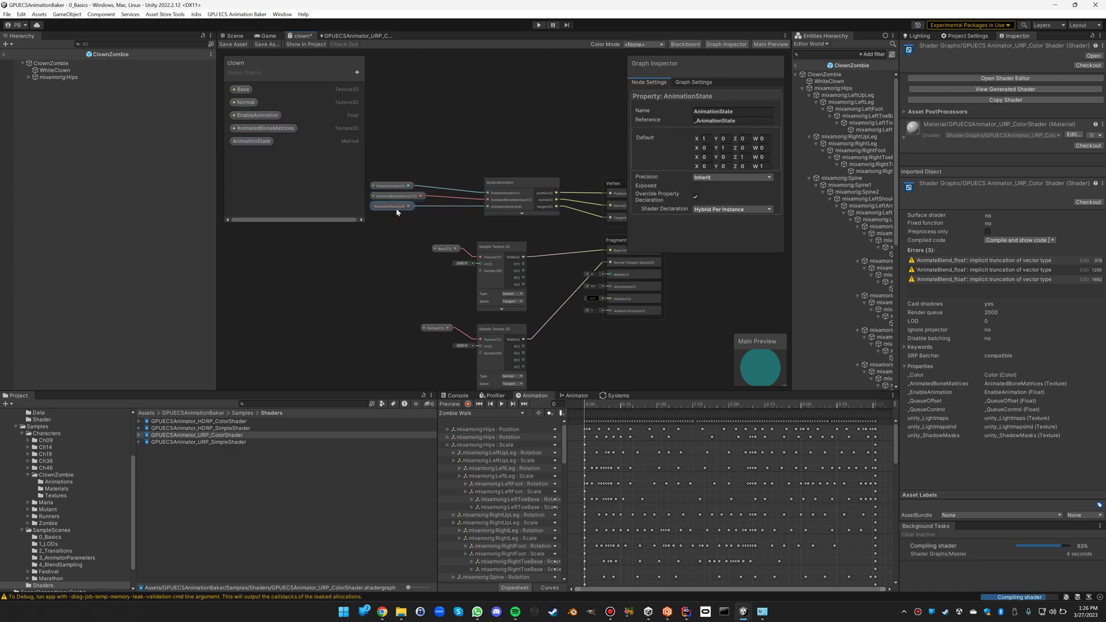
pyautogui.click(233, 45)
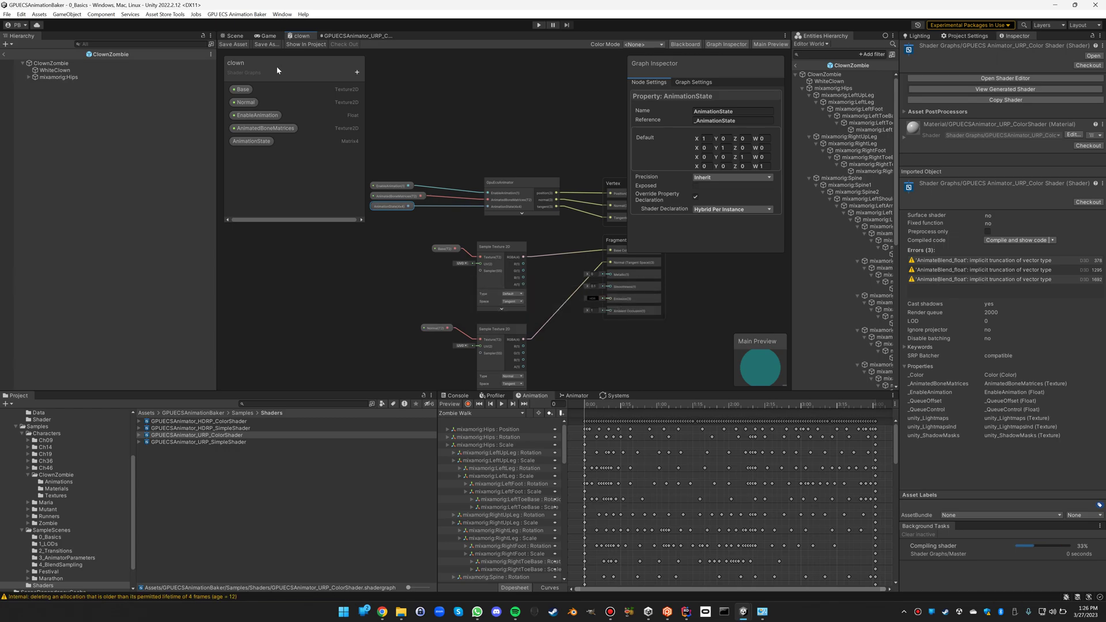
# Return to the scene view, check the WhiteClown mesh's clown material, and exit ClownZombie prefab editing.
pyautogui.click(234, 36)
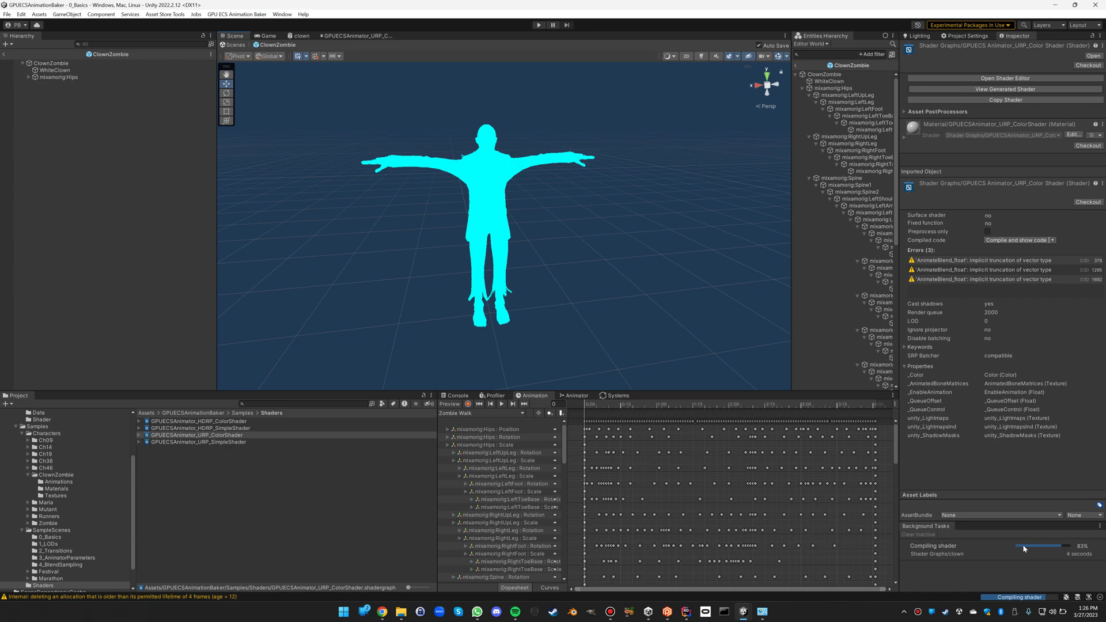
pyautogui.click(64, 70)
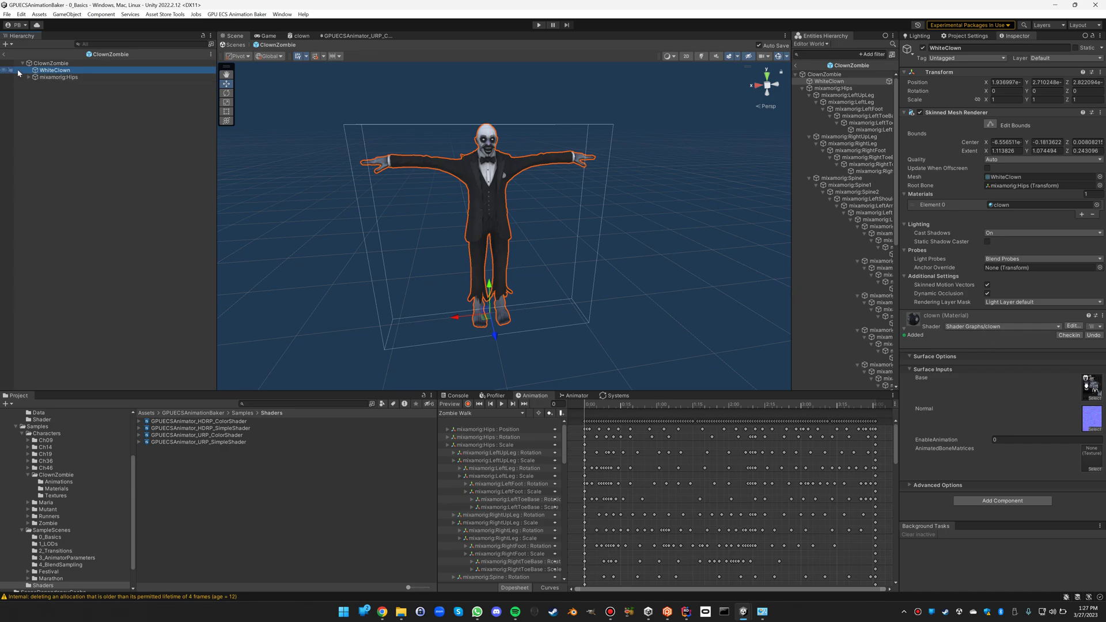
pyautogui.click(3, 54)
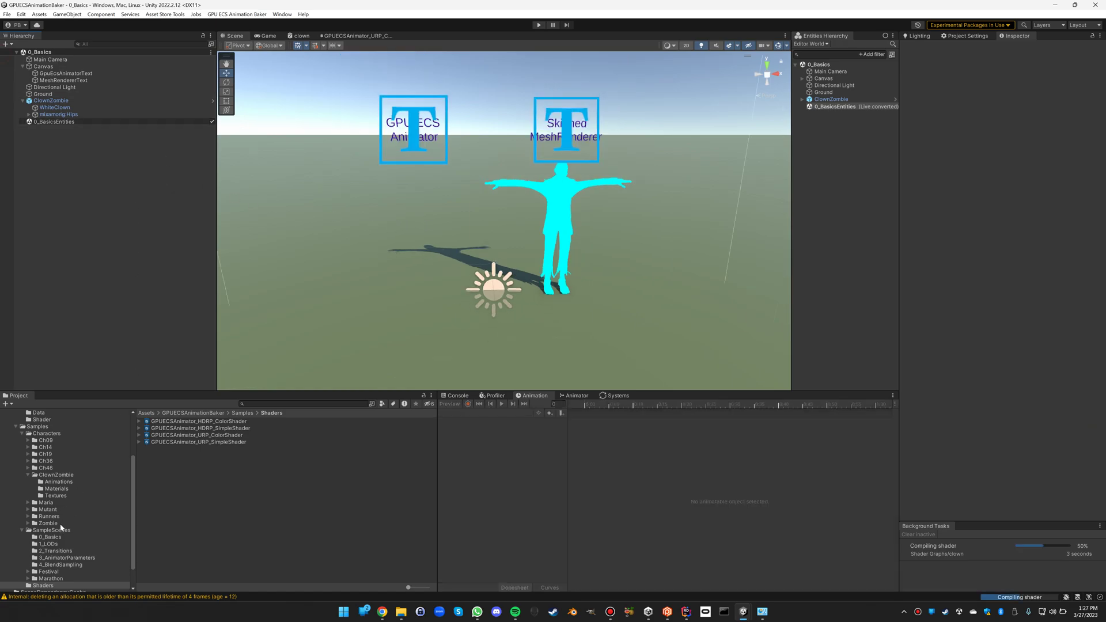
# Add the GPU ECS Animation Baker component to the ClownZombie prefab in the Characters/ClownZombie folder.
pyautogui.scroll(-3, 56, 499)
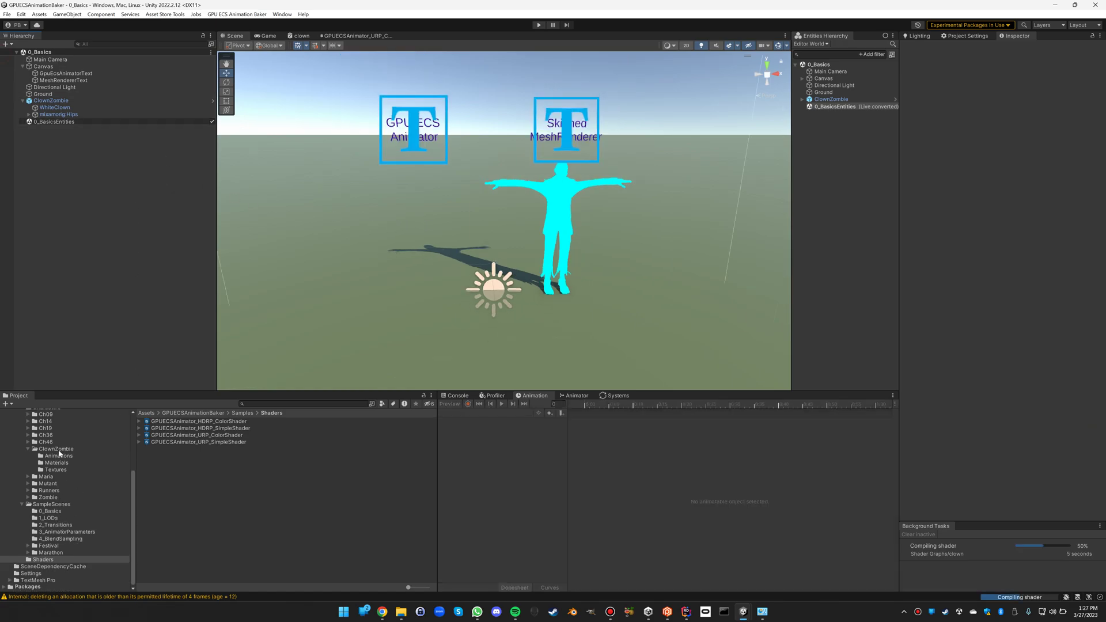
pyautogui.click(57, 449)
pyautogui.click(167, 449)
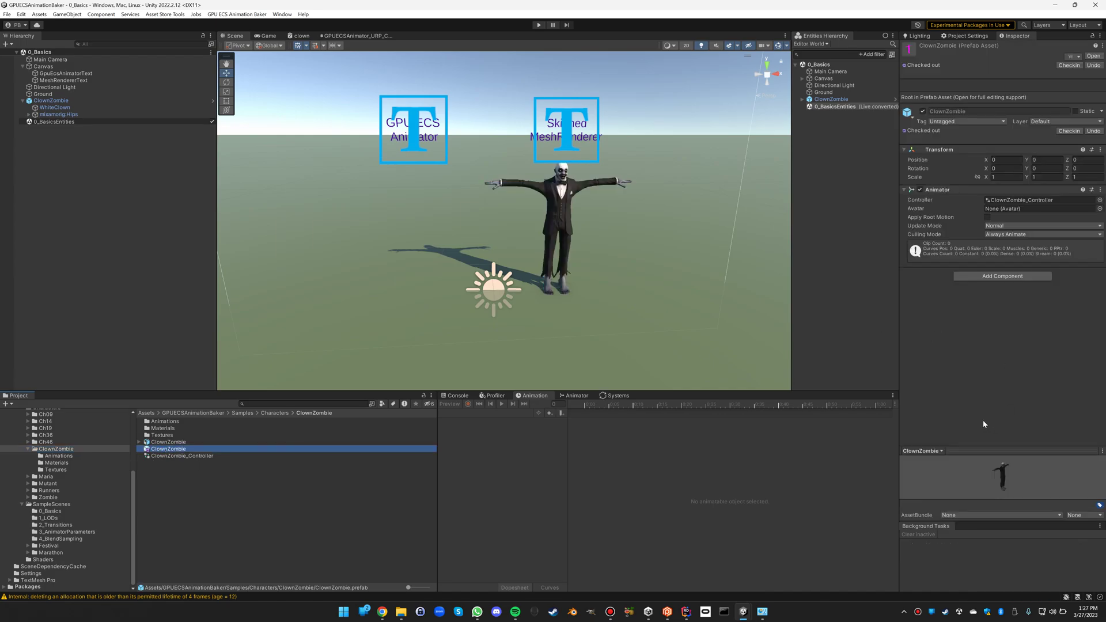
pyautogui.click(230, 17)
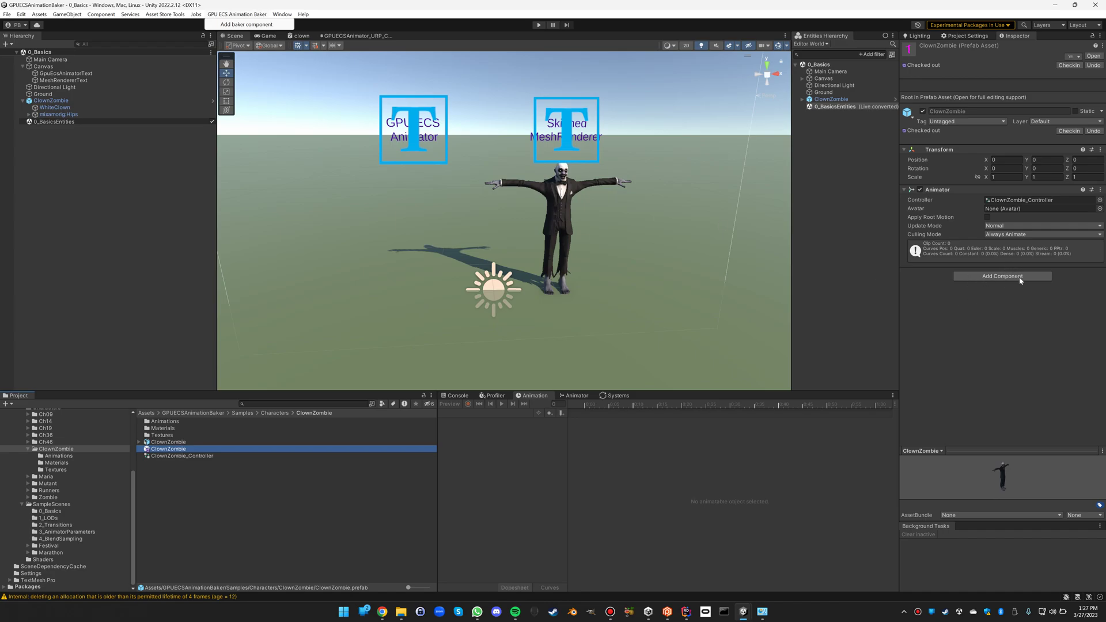
pyautogui.click(240, 24)
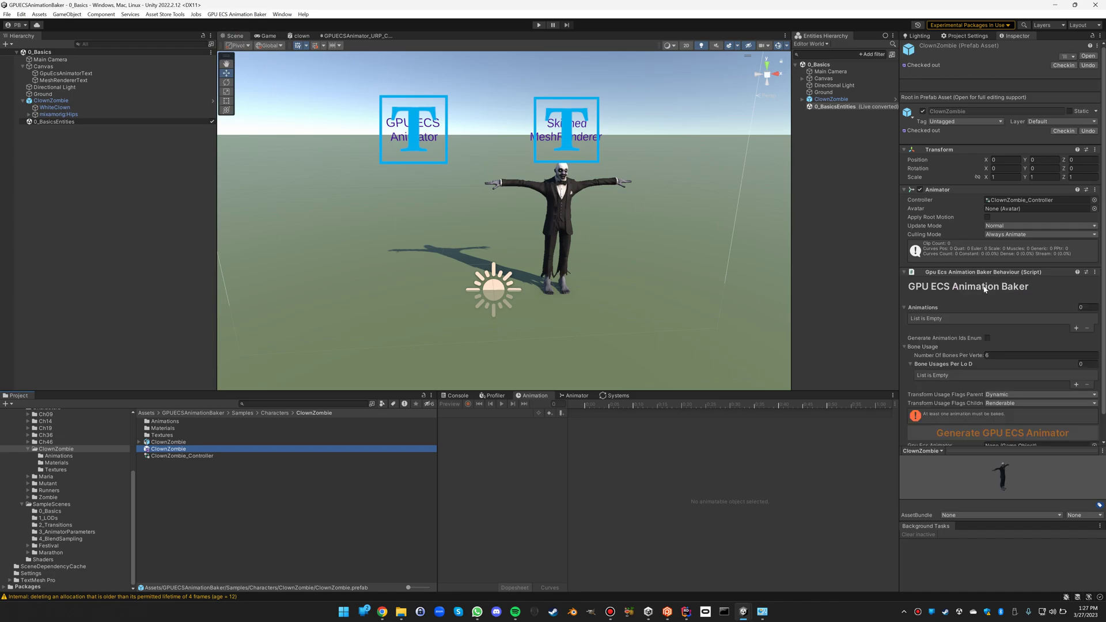
# Set the baker's Animations list size to 1 and give the entry the Animation ID ZombieWalk.
pyautogui.scroll(-2, 984, 288)
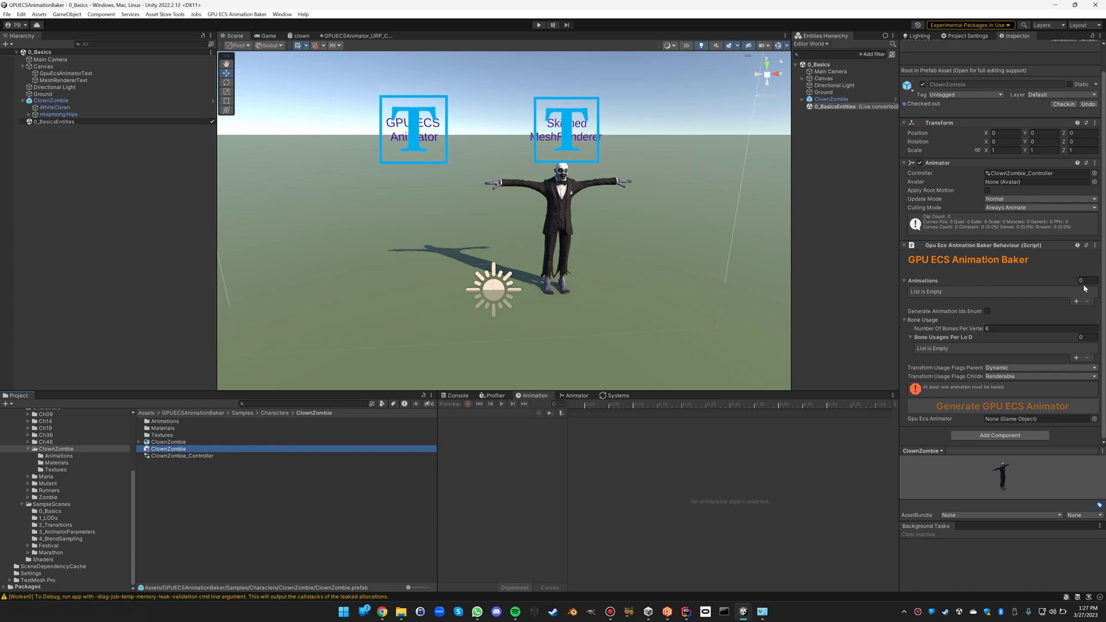
pyautogui.click(1084, 281)
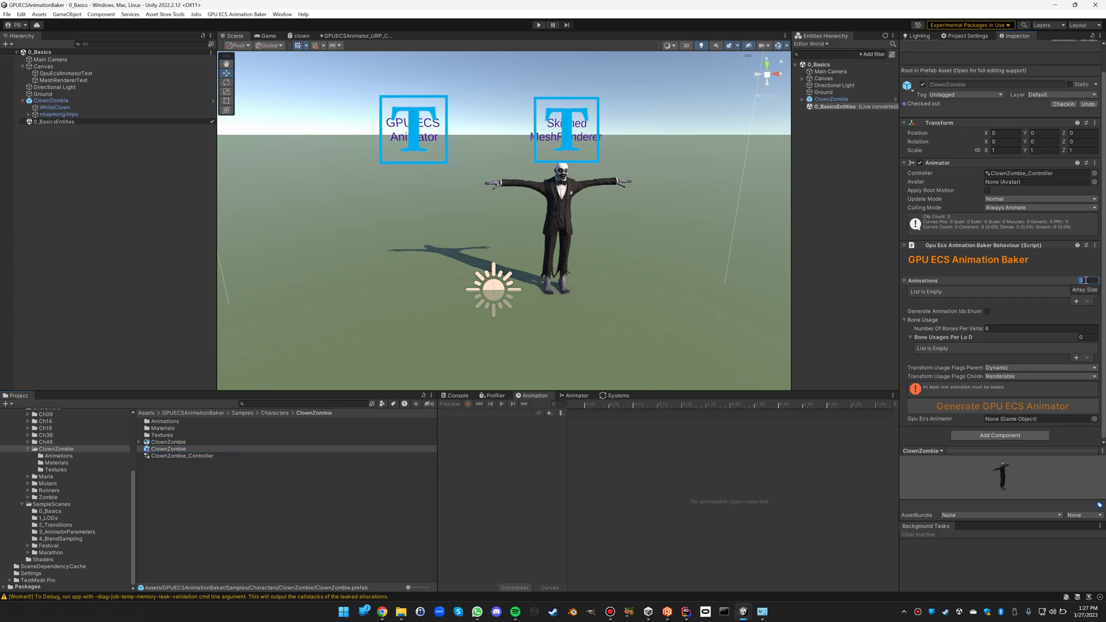
pyautogui.press('Return')
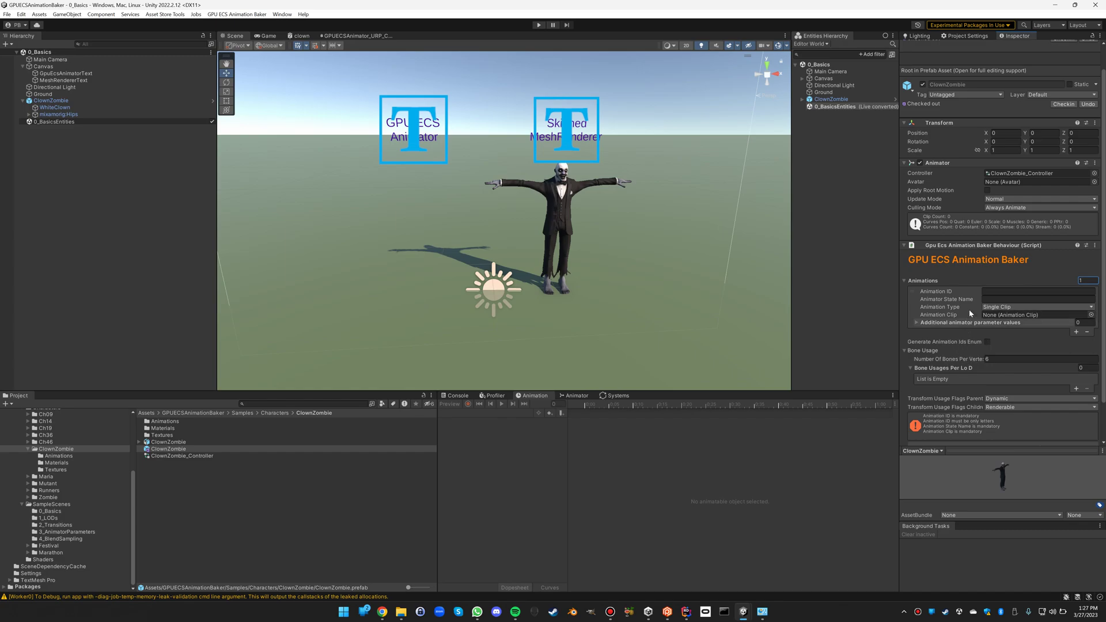
pyautogui.click(992, 291)
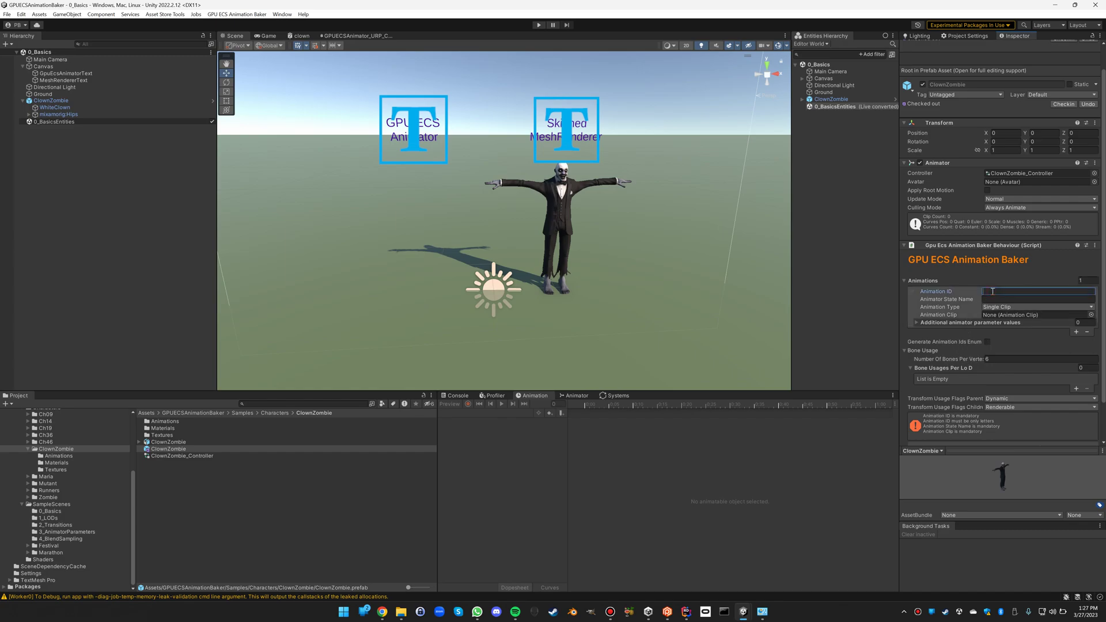
pyautogui.write('Zom')
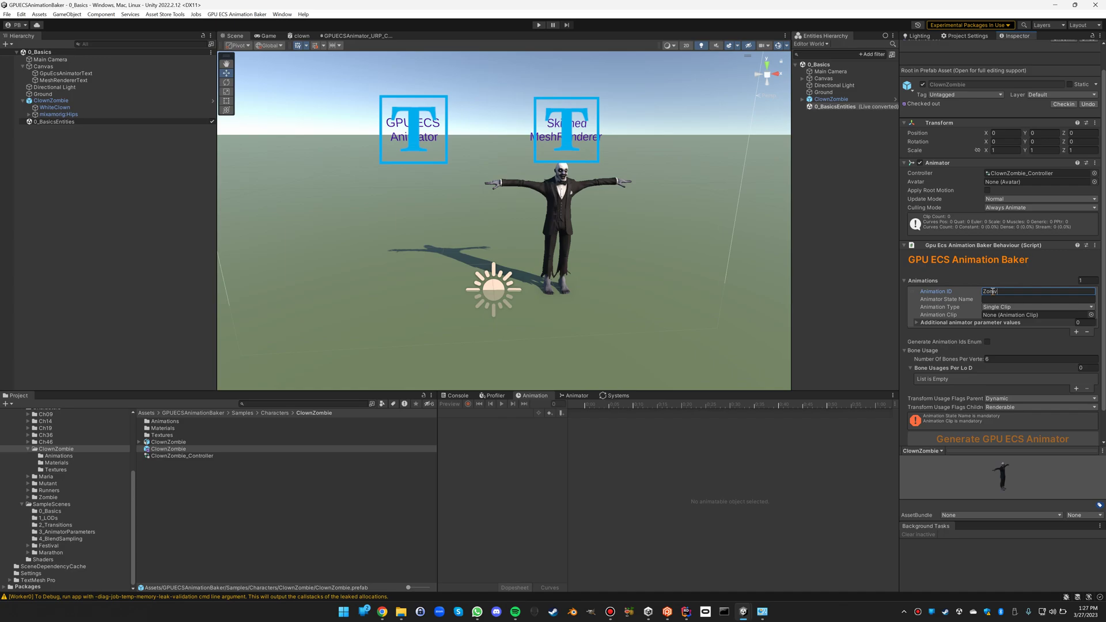
pyautogui.write('bieWalk')
pyautogui.press('Tab')
# Copy the Zombie Walk state name from the clown's animator controller into the ClownZombie baker's Animator State Name.
pyautogui.click(576, 395)
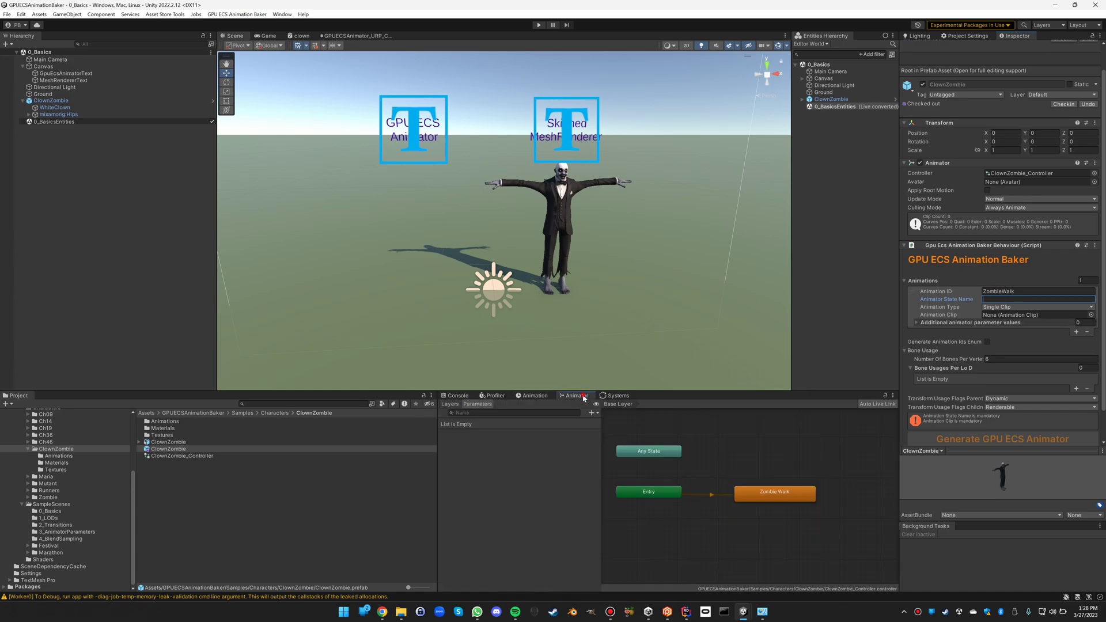
pyautogui.click(758, 497)
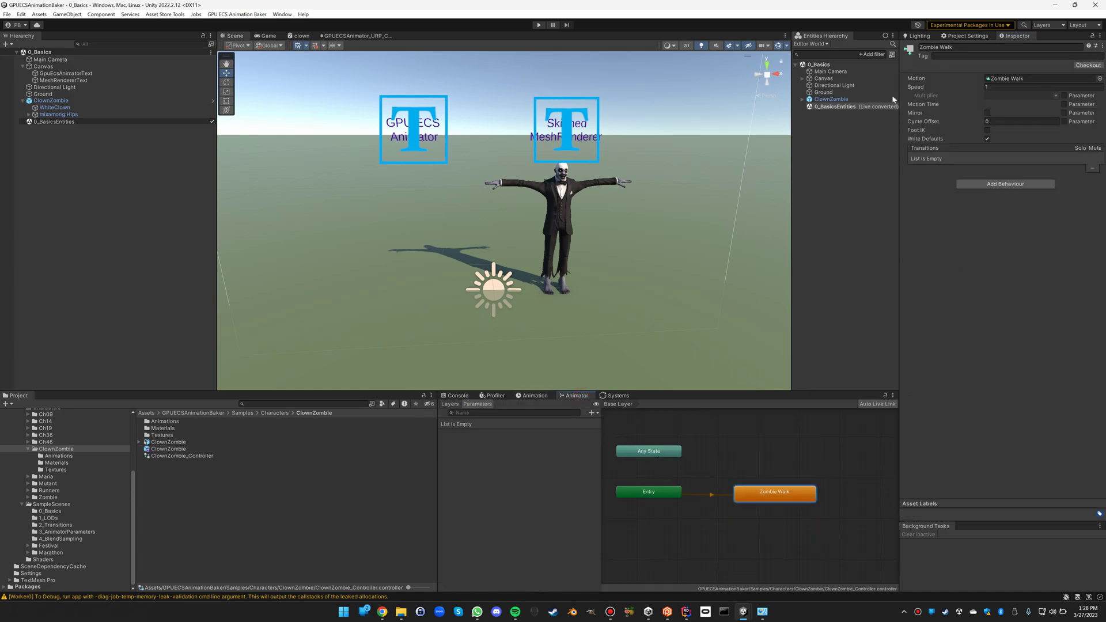
pyautogui.click(945, 46)
pyautogui.hotkey('ctrl', 'c')
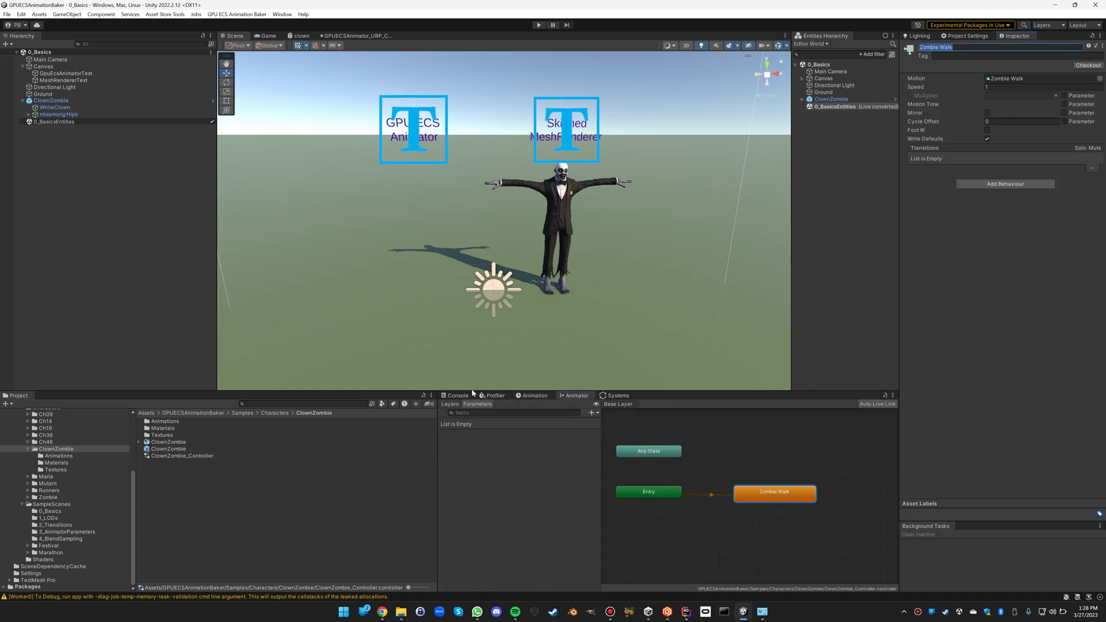
pyautogui.click(148, 449)
pyautogui.click(1009, 326)
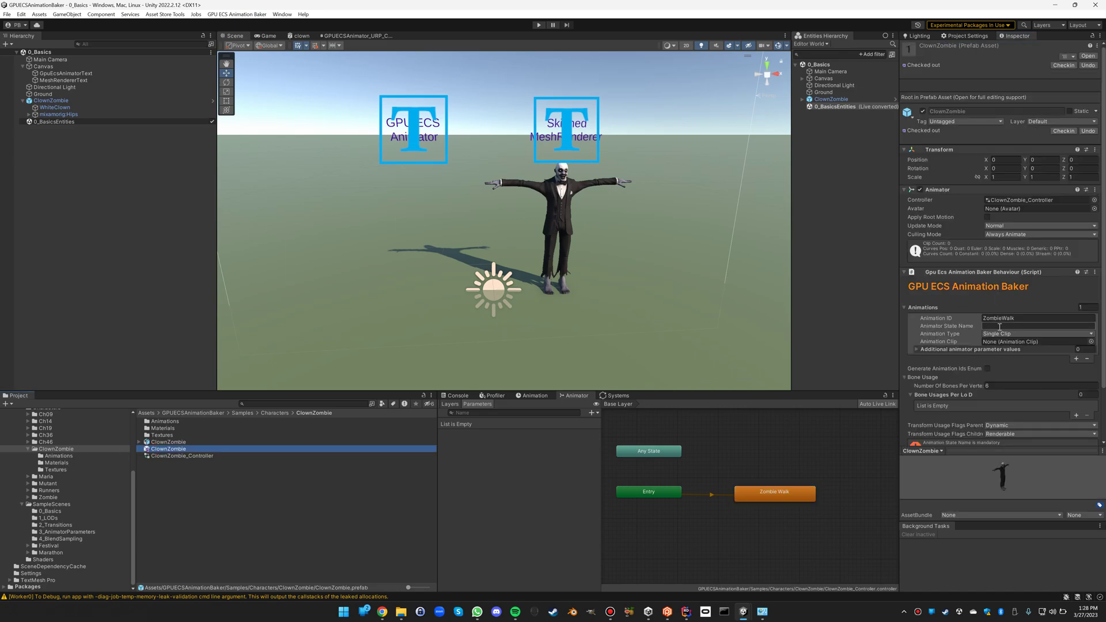
pyautogui.hotkey('ctrl', 'v')
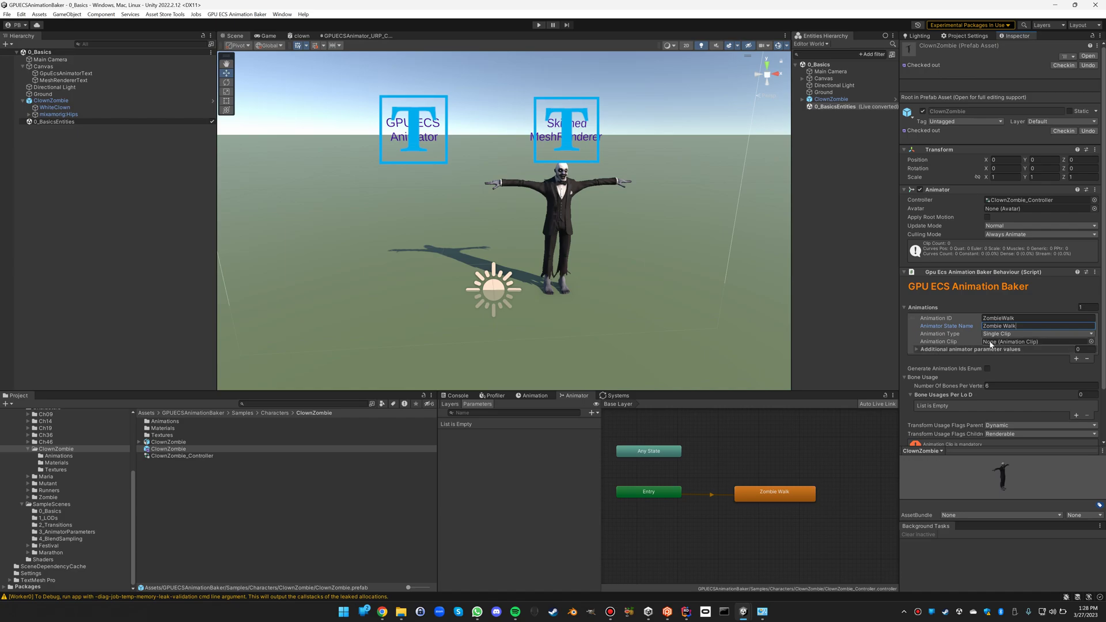
# Keep the animation type as Single Clip and assign the Zombie Walk clip from ClownZombie's Animations folder.
pyautogui.click(991, 335)
pyautogui.click(990, 335)
pyautogui.click(988, 335)
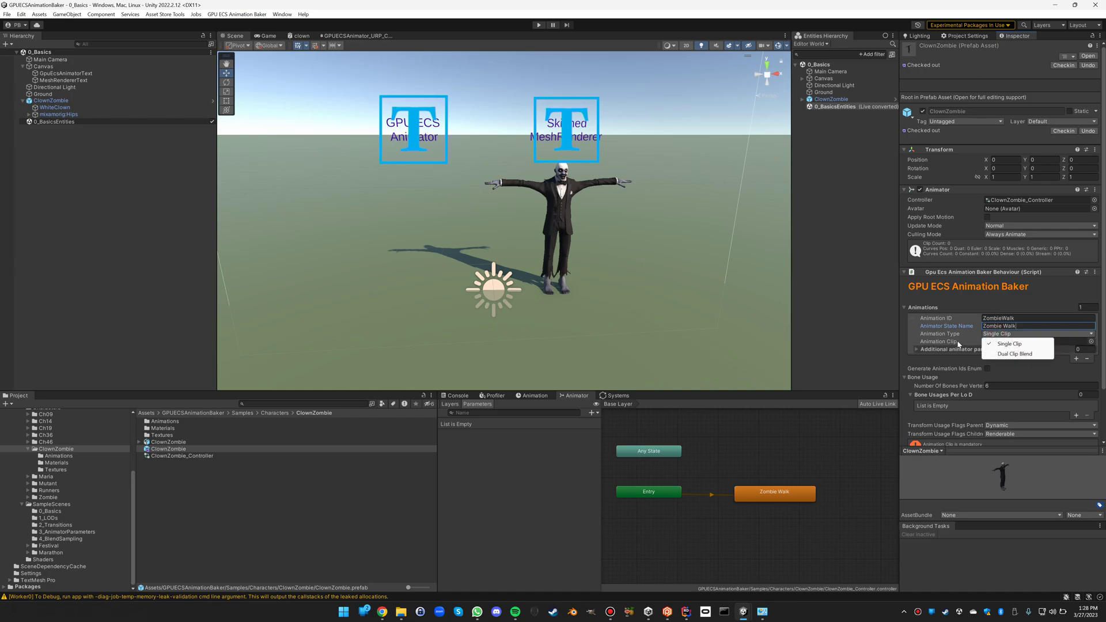
pyautogui.click(950, 344)
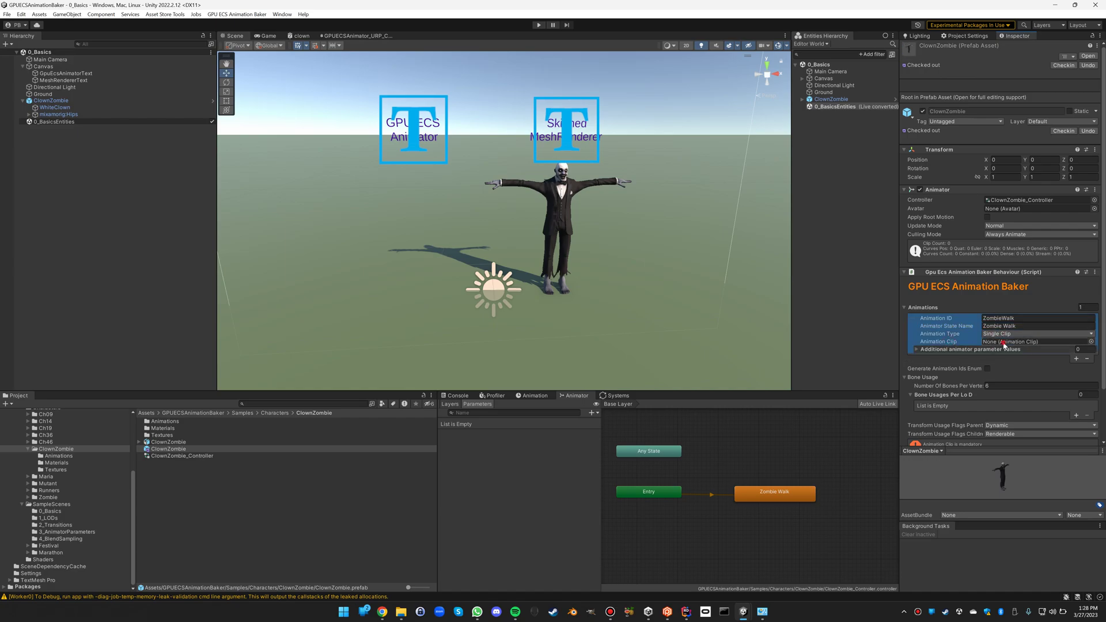
pyautogui.click(60, 456)
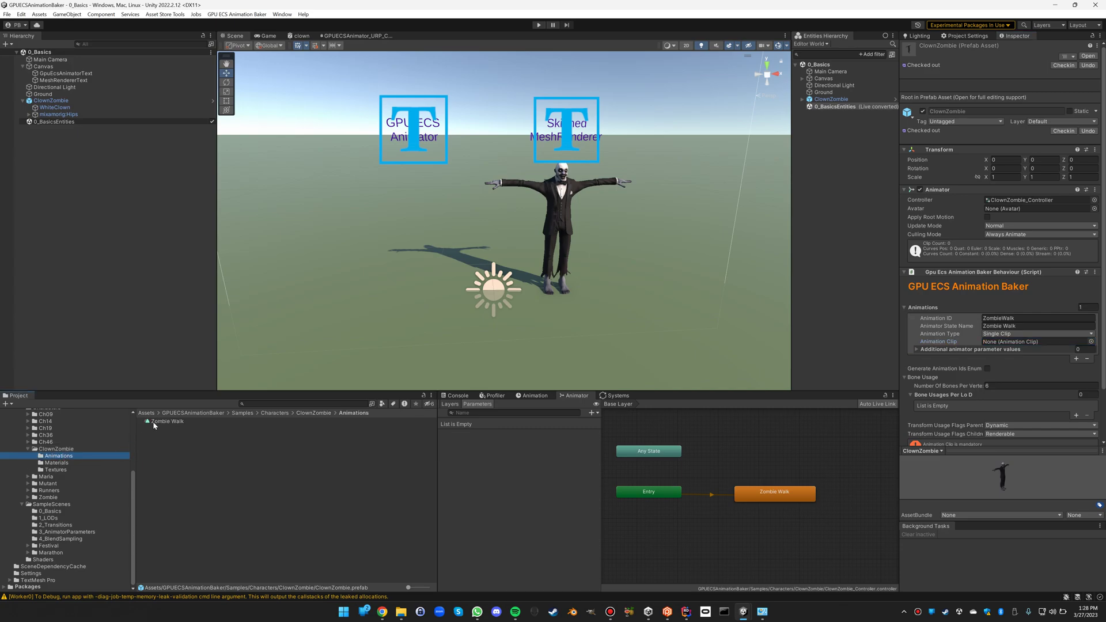
pyautogui.moveTo(154, 425); pyautogui.dragTo(1015, 344)
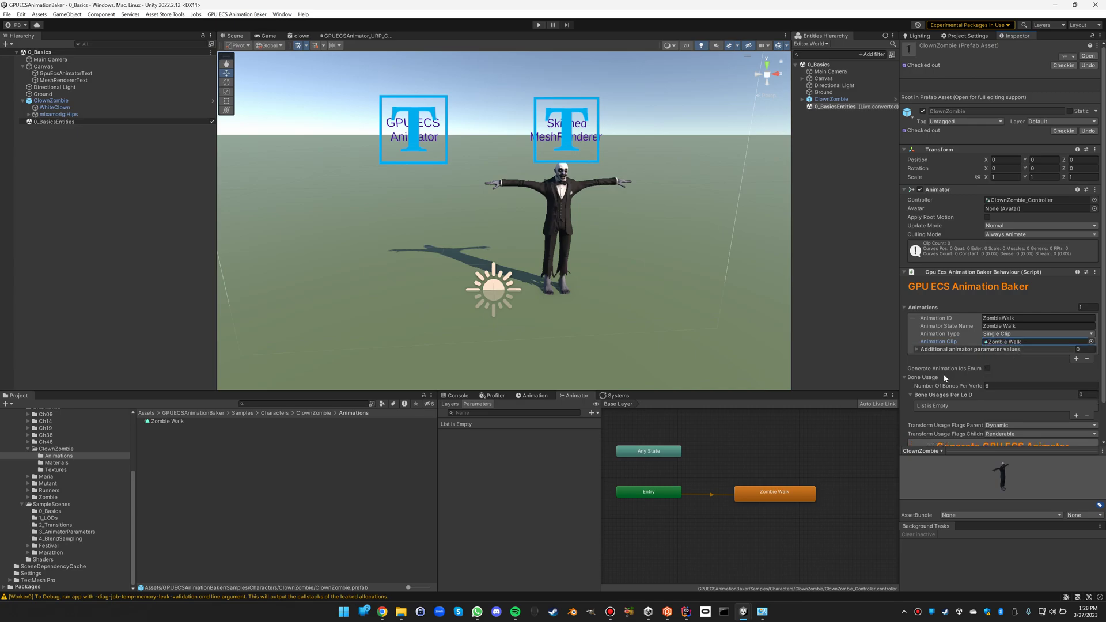
# Leave the baker's bone usage settings at their defaults and generate the GPU ECS animator into the ClownZombie folder.
pyautogui.moveTo(970, 382)
pyautogui.scroll(-2, 1014, 392)
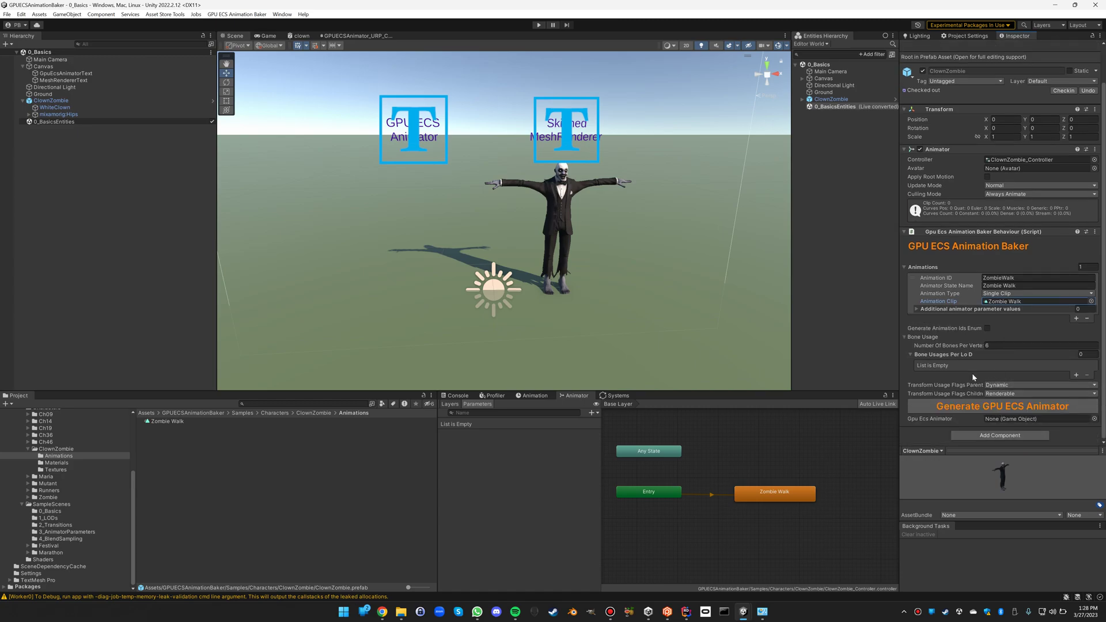
pyautogui.click(995, 345)
pyautogui.press('Return')
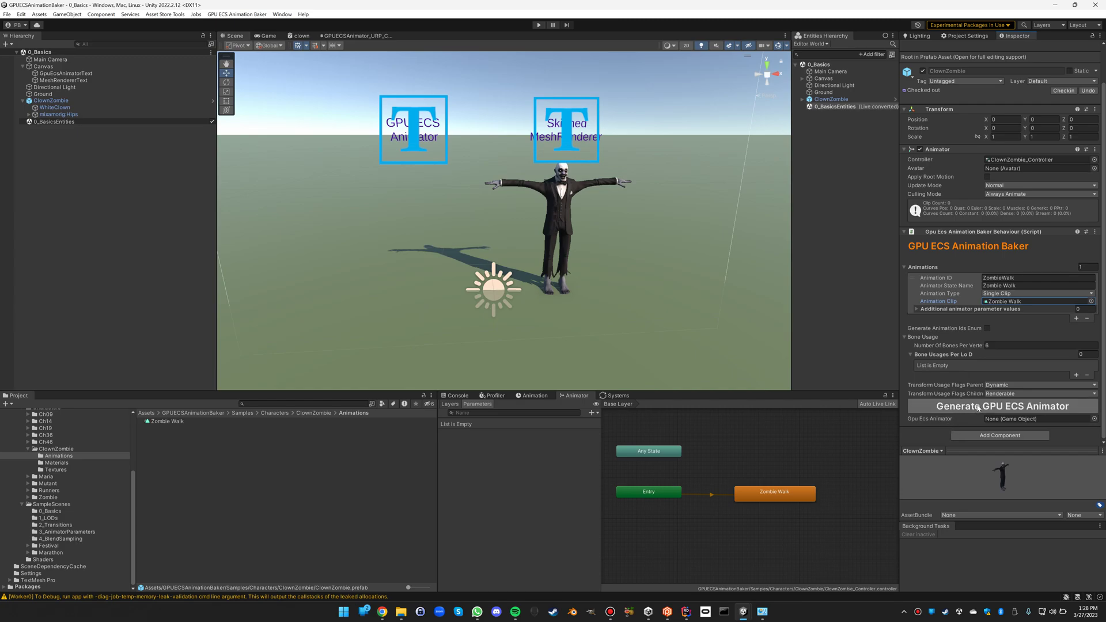
pyautogui.click(55, 449)
pyautogui.click(989, 408)
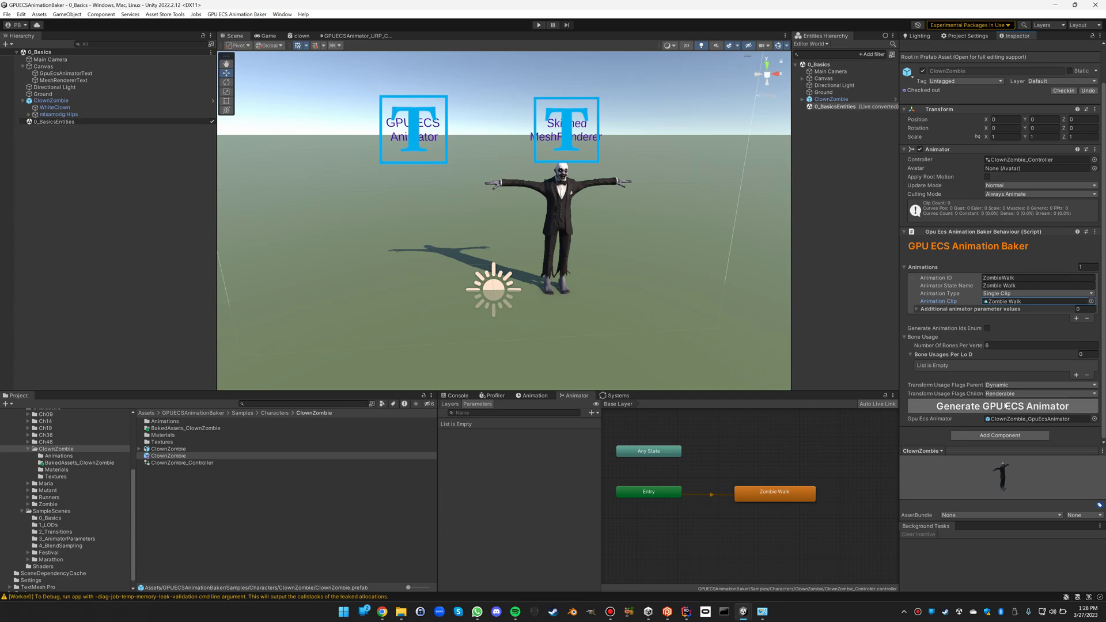
# Open the generated ClownZombie_GpuEcsAnimator prefab from the baked assets and examine its WhiteClown mesh's components and material properties.
pyautogui.click(1004, 421)
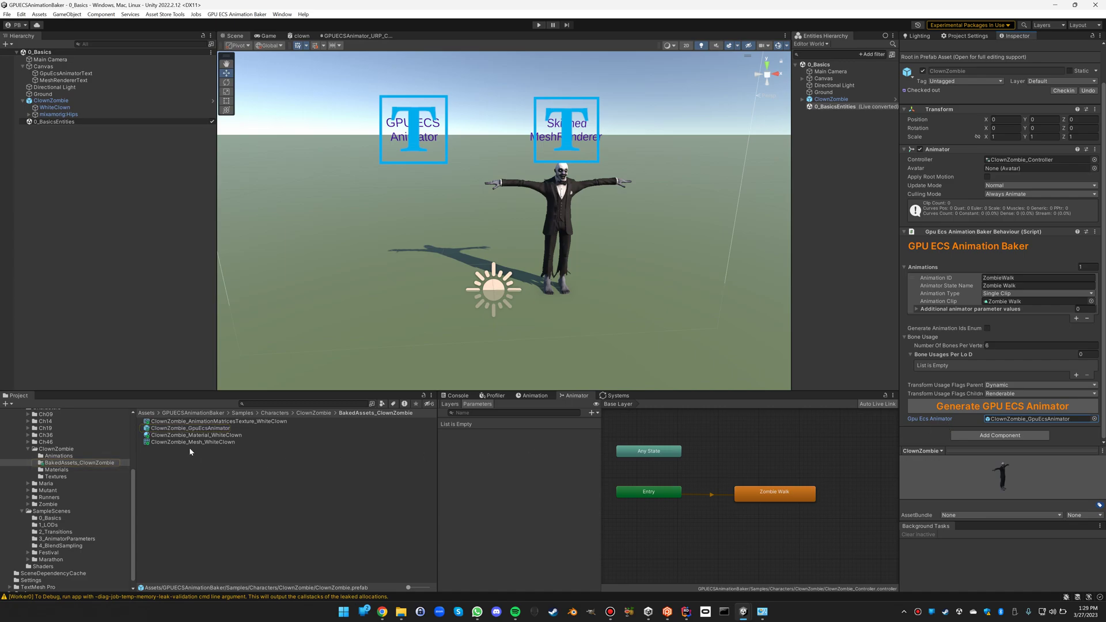
pyautogui.doubleClick(149, 429)
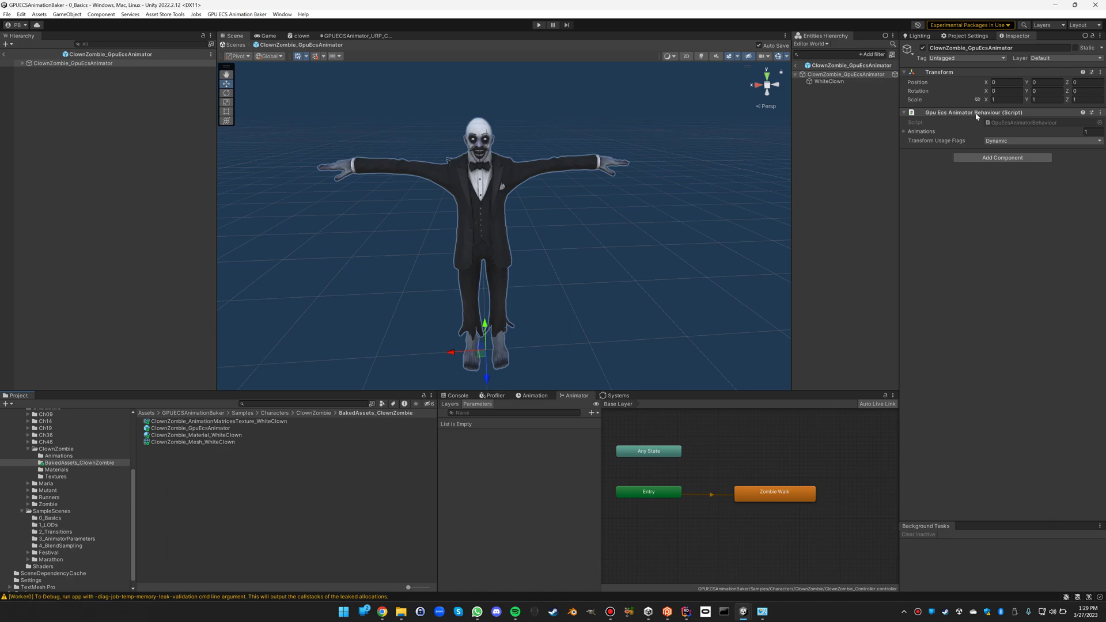
pyautogui.click(22, 64)
pyautogui.click(56, 70)
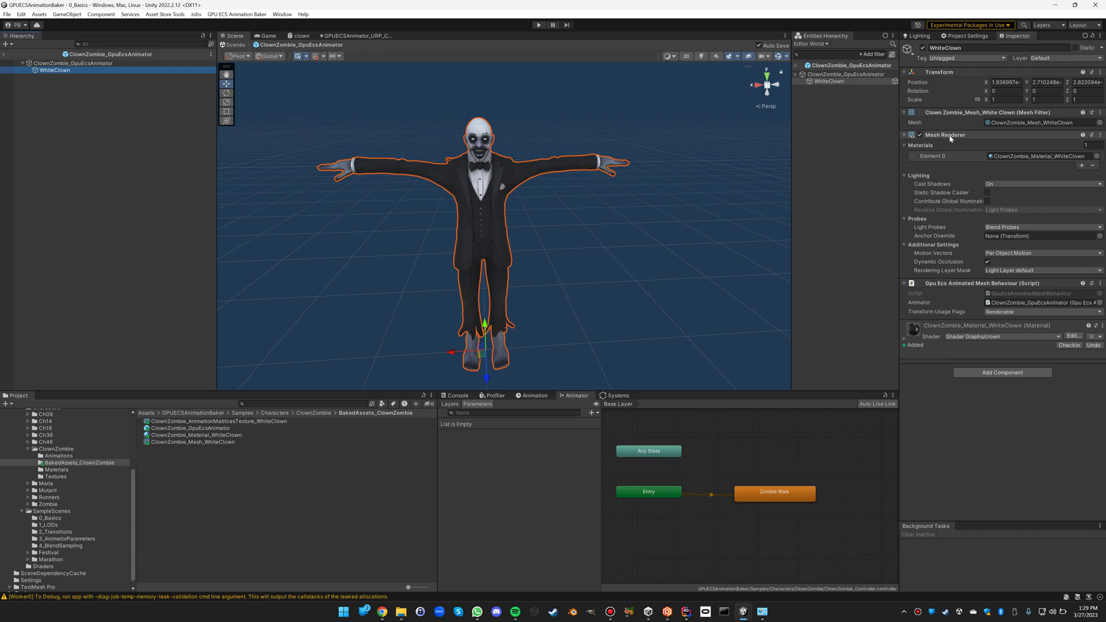
pyautogui.click(920, 345)
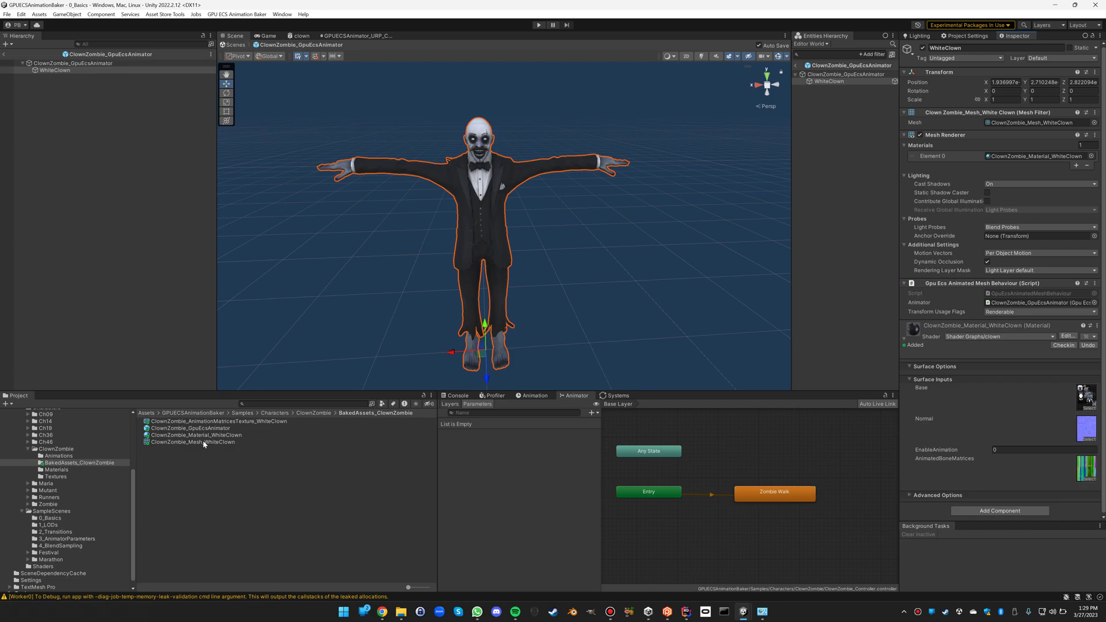
# Examine the baked animation matrices texture in an enlarged preview, and exit ClownZombie_GpuEcsAnimator prefab editing.
pyautogui.doubleClick(1086, 468)
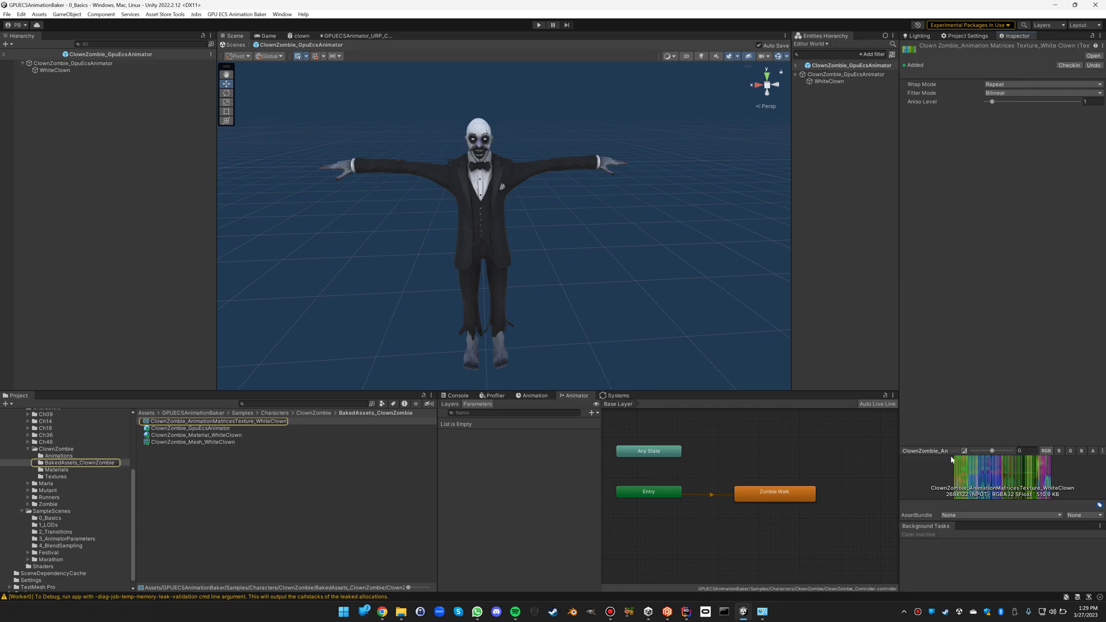
pyautogui.moveTo(952, 451); pyautogui.dragTo(950, 332)
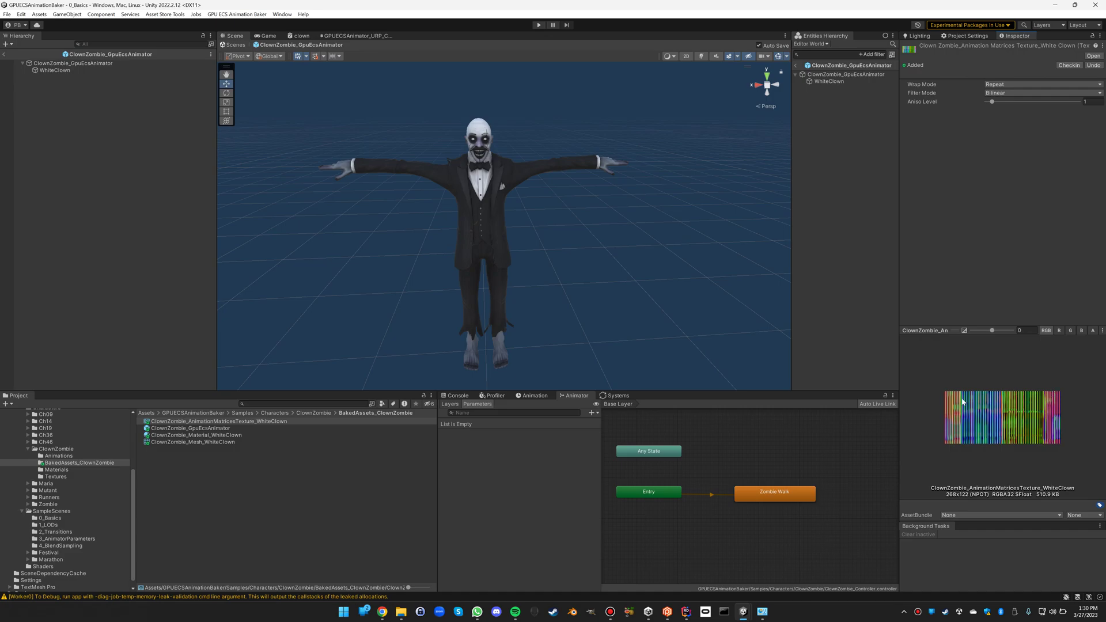
pyautogui.click(98, 64)
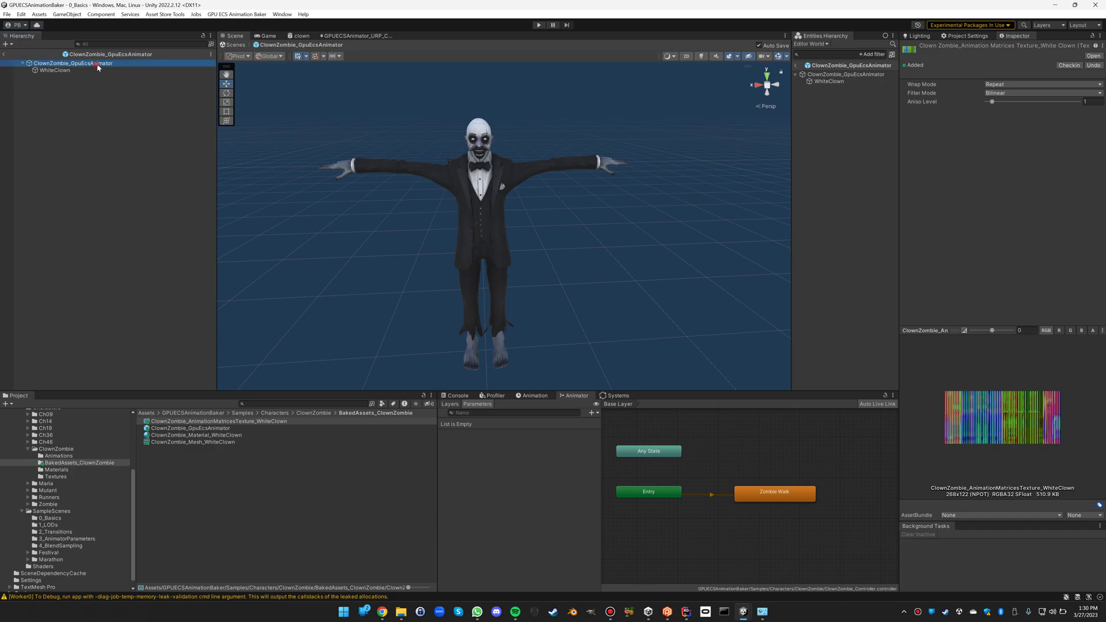
pyautogui.click(4, 54)
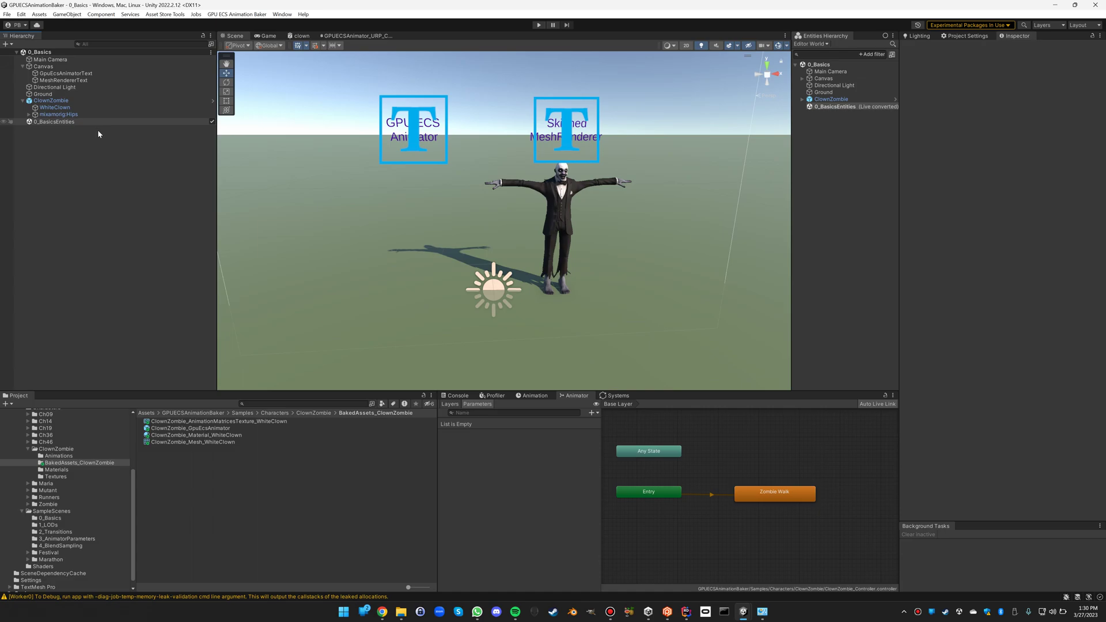
# Place the ClownZombie_GpuEcsAnimator prefab inside the 0_BasicsEntities subscene.
pyautogui.click(198, 431)
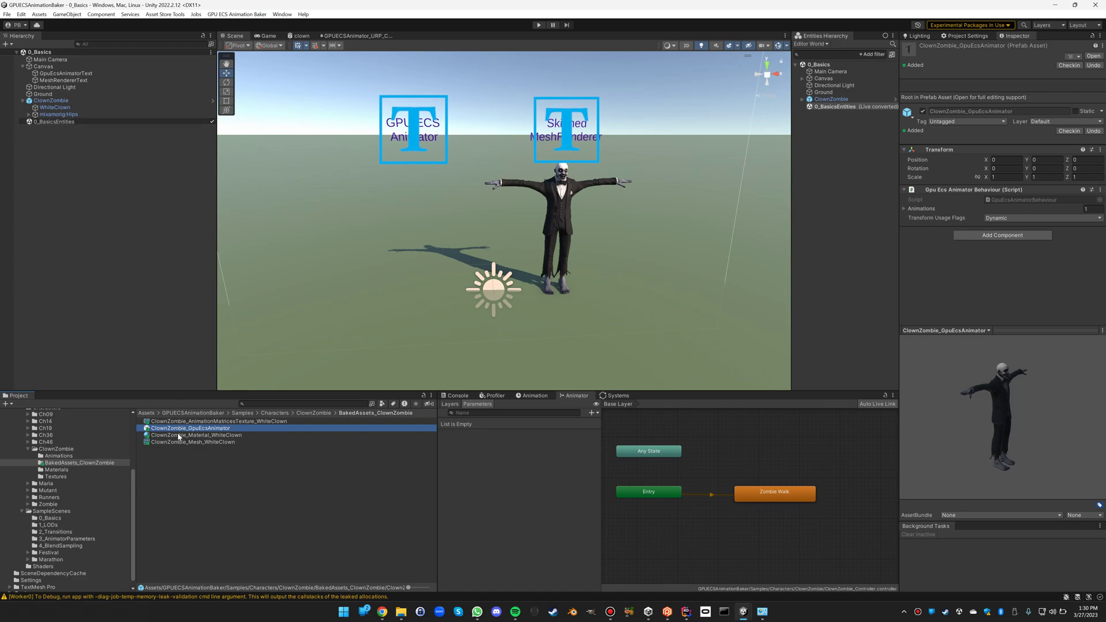
pyautogui.moveTo(184, 432); pyautogui.dragTo(83, 207)
pyautogui.moveTo(78, 151); pyautogui.dragTo(69, 122)
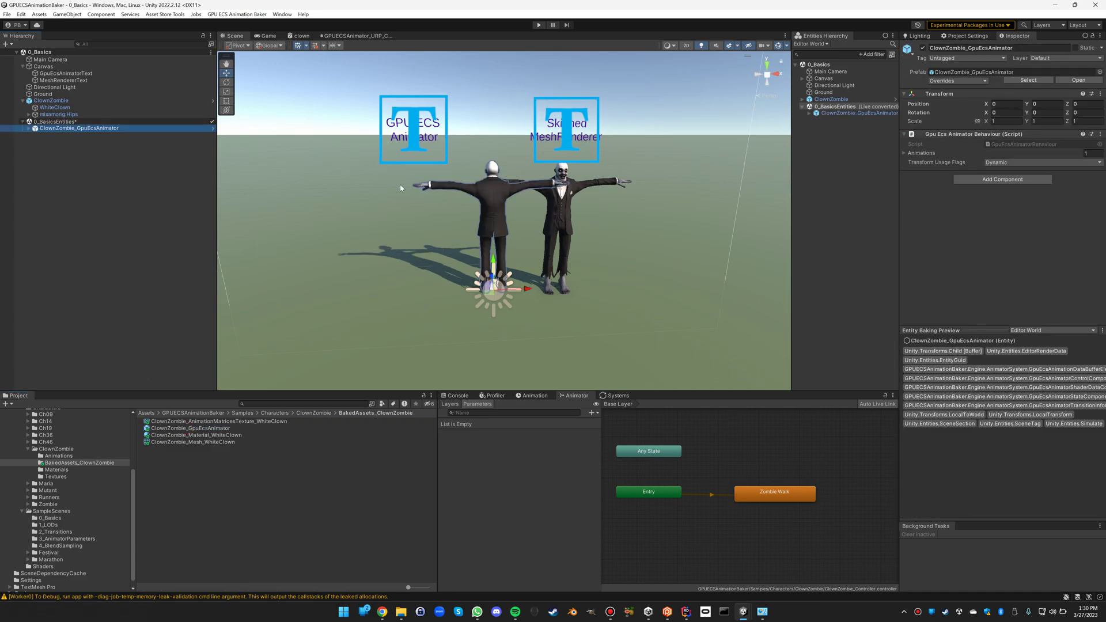
# Set the placed ClownZombie_GpuEcsAnimator's position X to -1 and its rotation Y to 180.
pyautogui.click(999, 104)
pyautogui.write('-1')
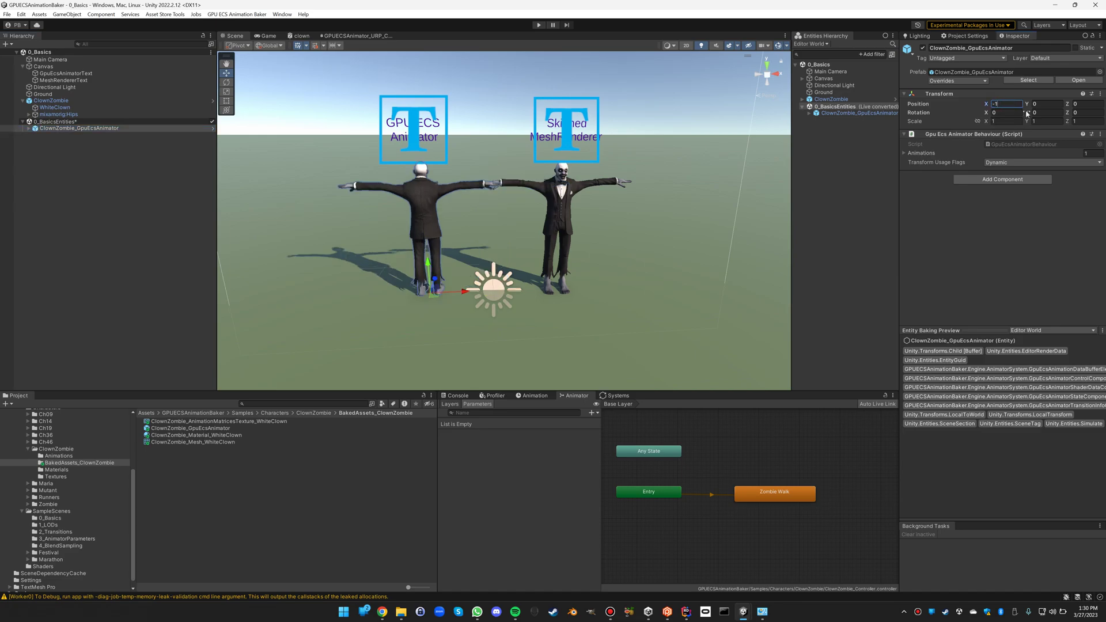
pyautogui.press('Tab')
pyautogui.press('Tab')
pyautogui.press('Tab')
pyautogui.press('Tab')
pyautogui.write('1')
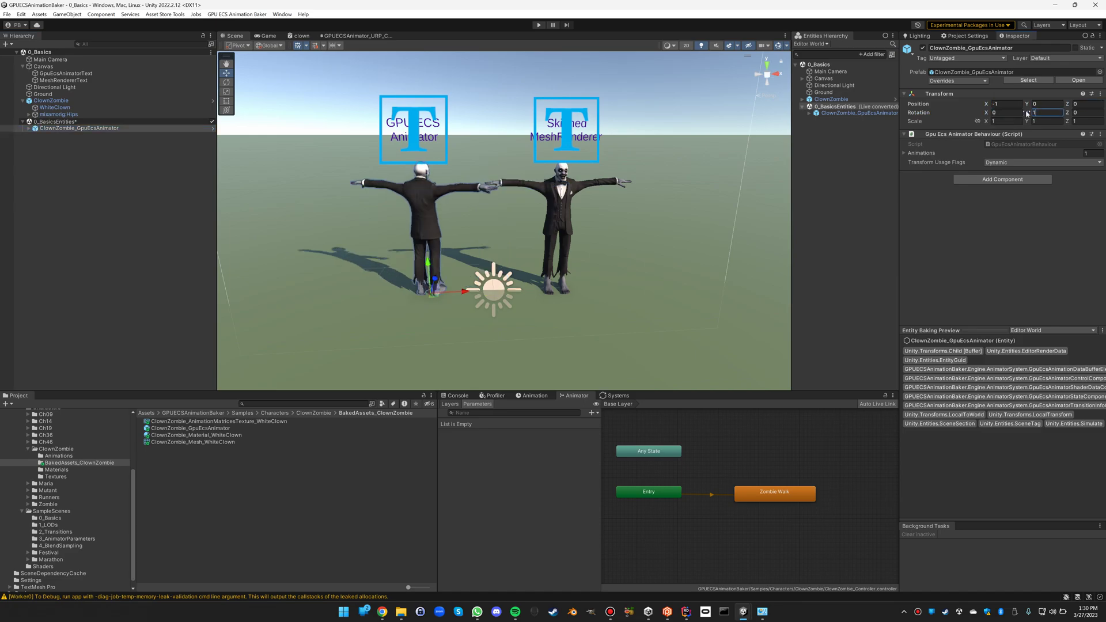
pyautogui.write('80')
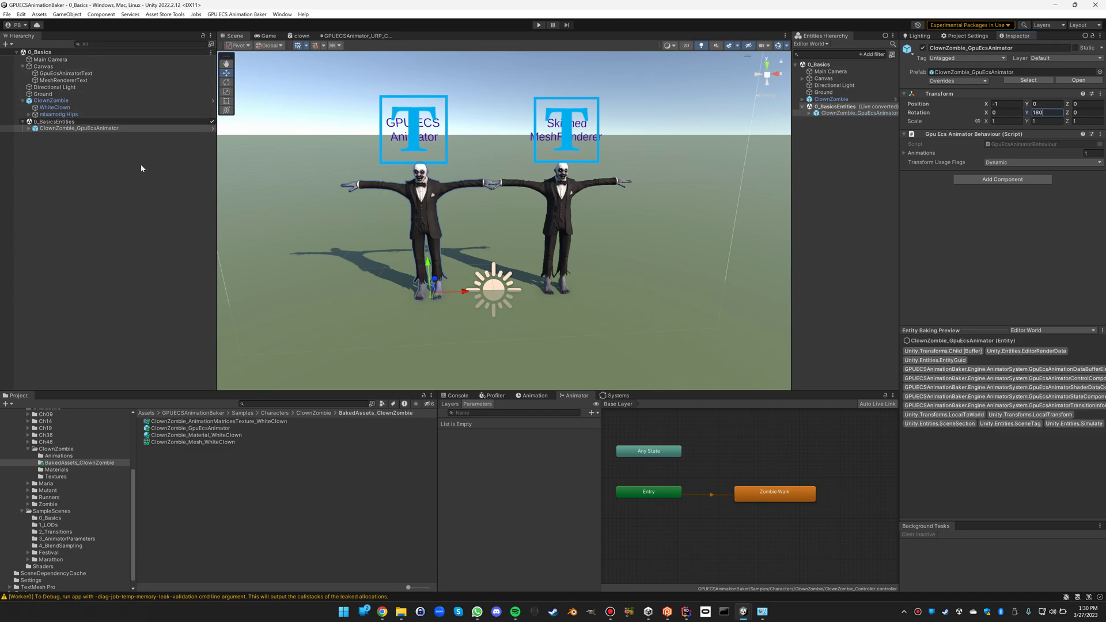
# Close the 0_BasicsEntities subscene and run the scene, watching both zombies in the scene view.
pyautogui.click(213, 122)
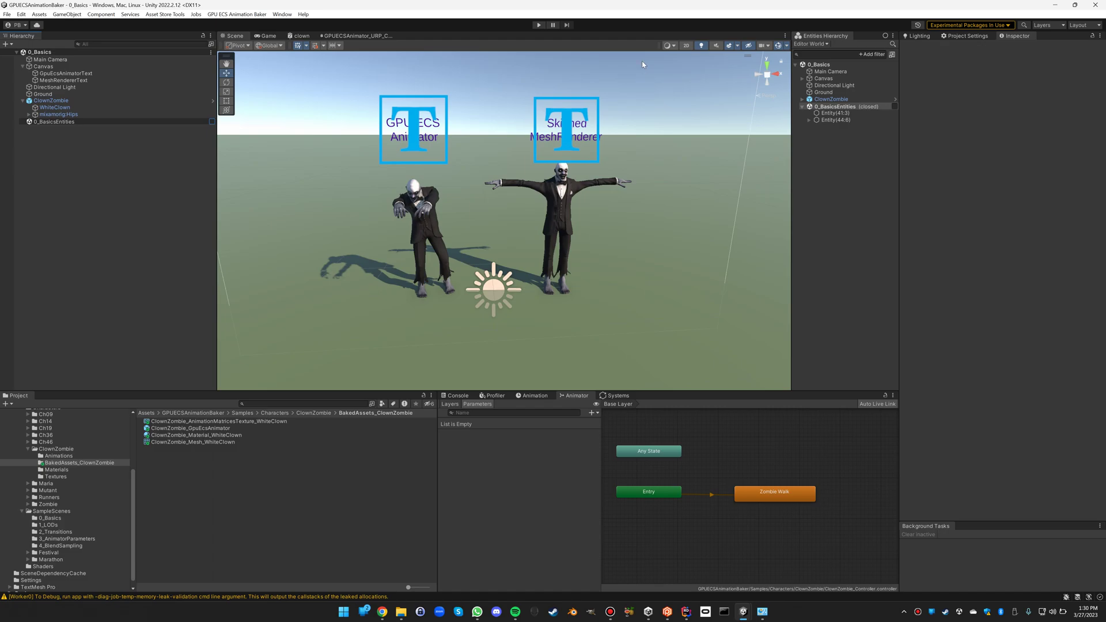
pyautogui.scroll(2, 404, 235)
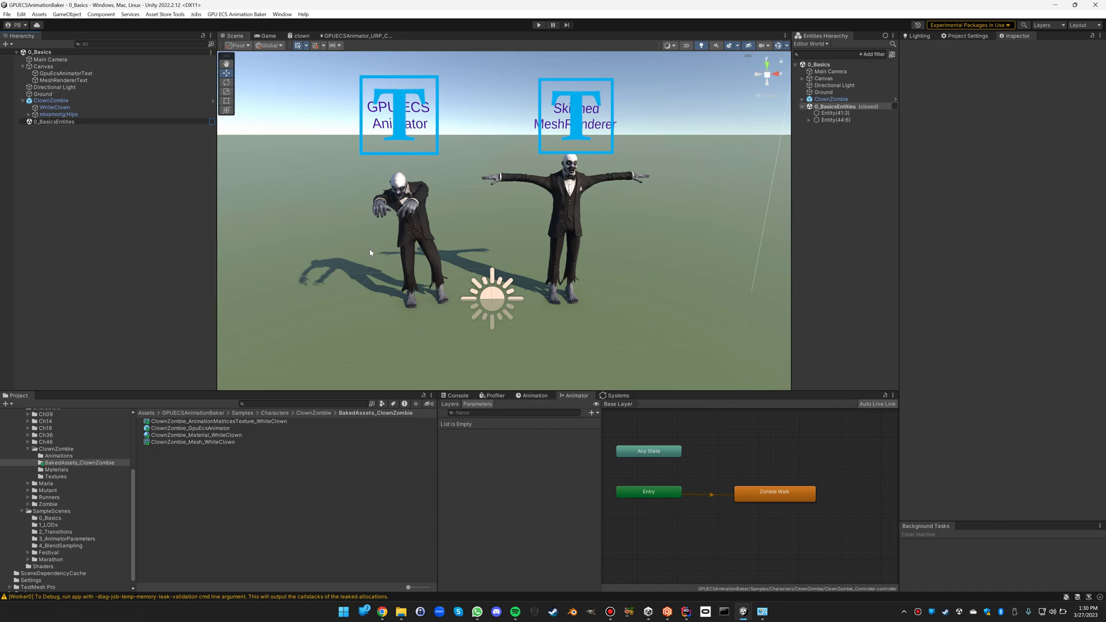
pyautogui.scroll(-2, 372, 248)
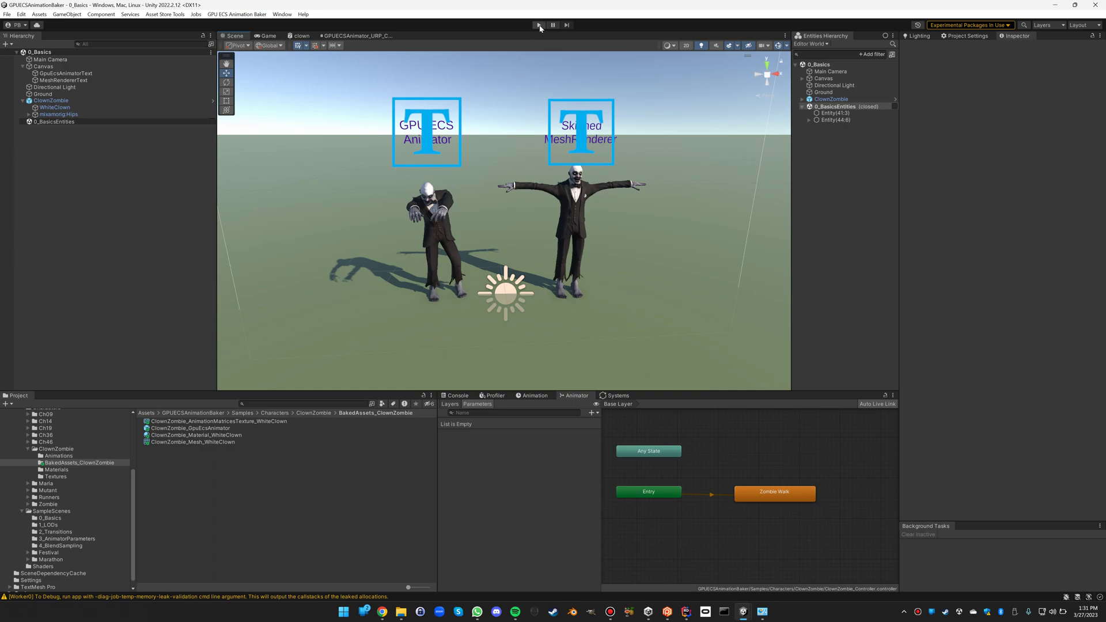
pyautogui.click(539, 26)
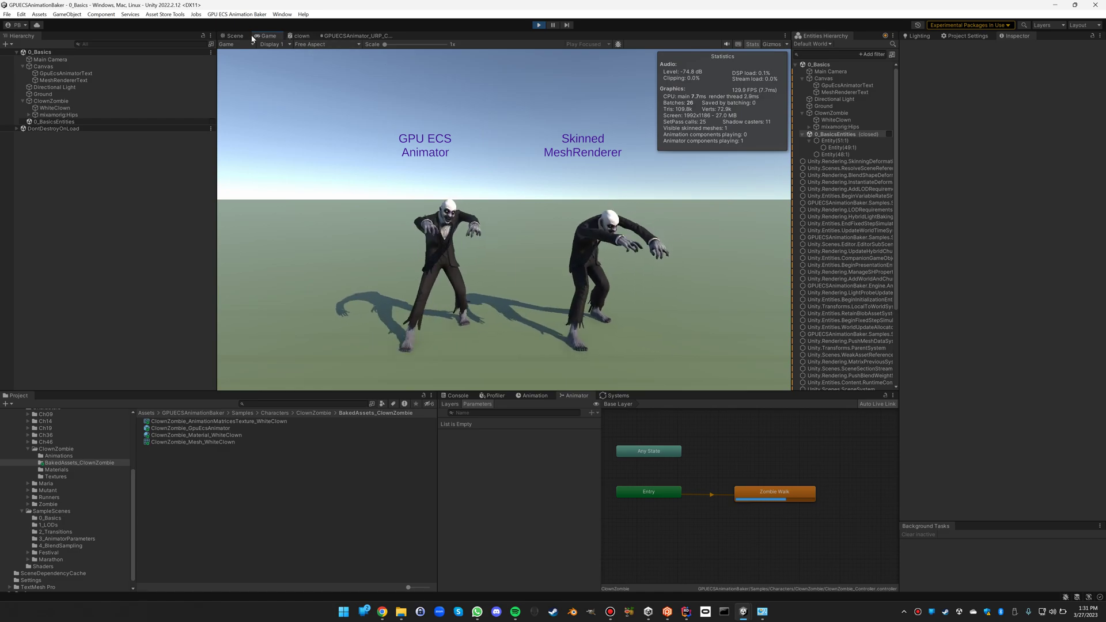
pyautogui.click(233, 35)
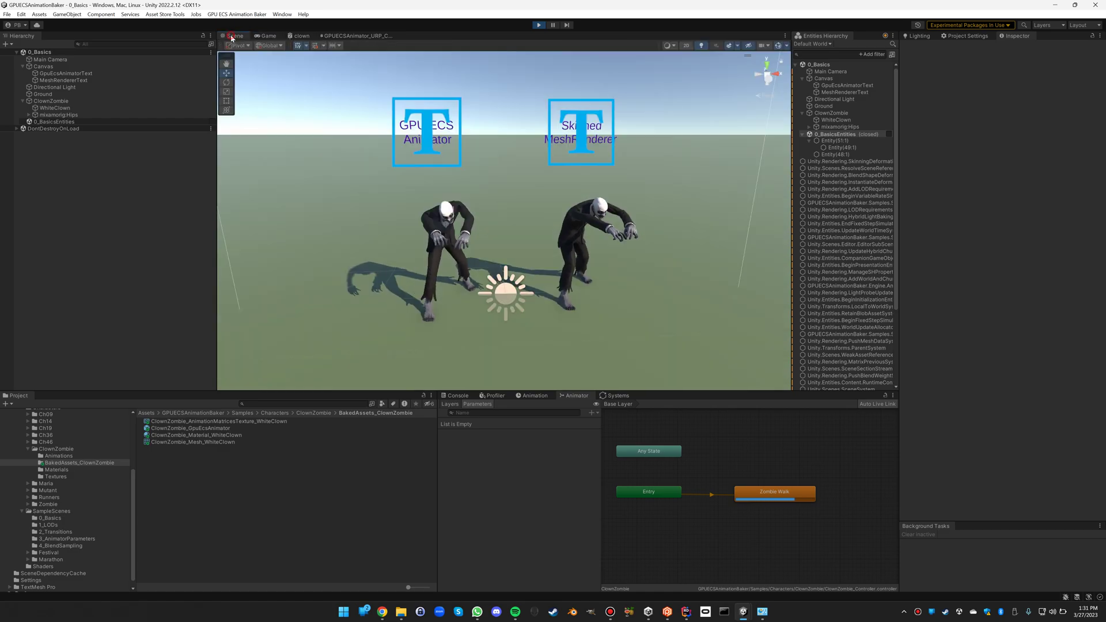
# Inspect the running ClownZombie's Animator and its WhiteClown child's Skinned Mesh Renderer.
pyautogui.click(580, 224)
pyautogui.click(63, 101)
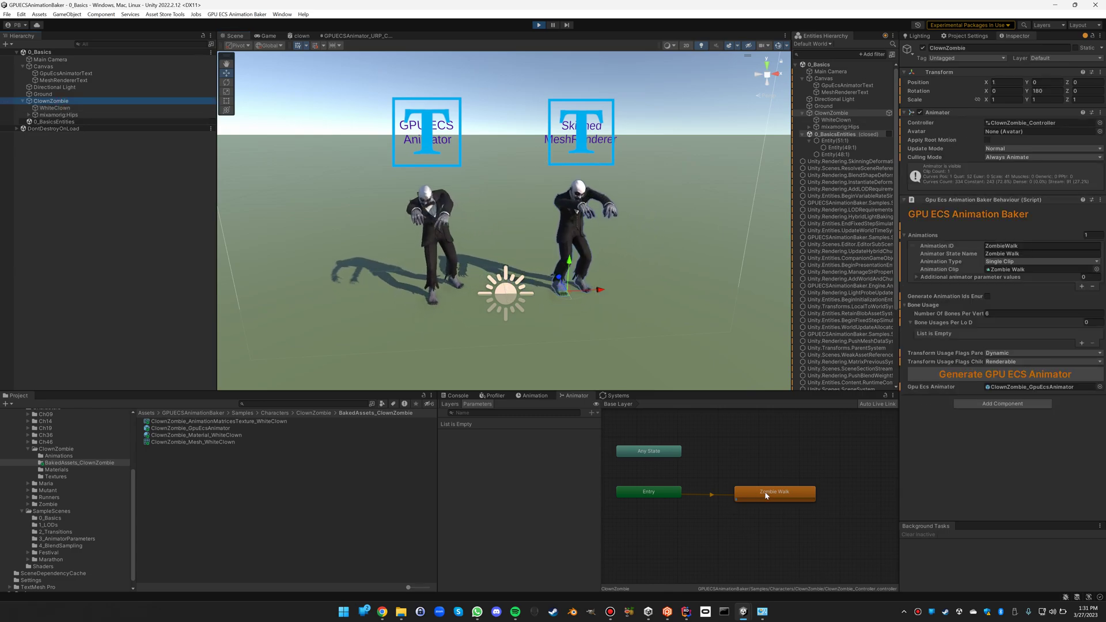
pyautogui.click(64, 109)
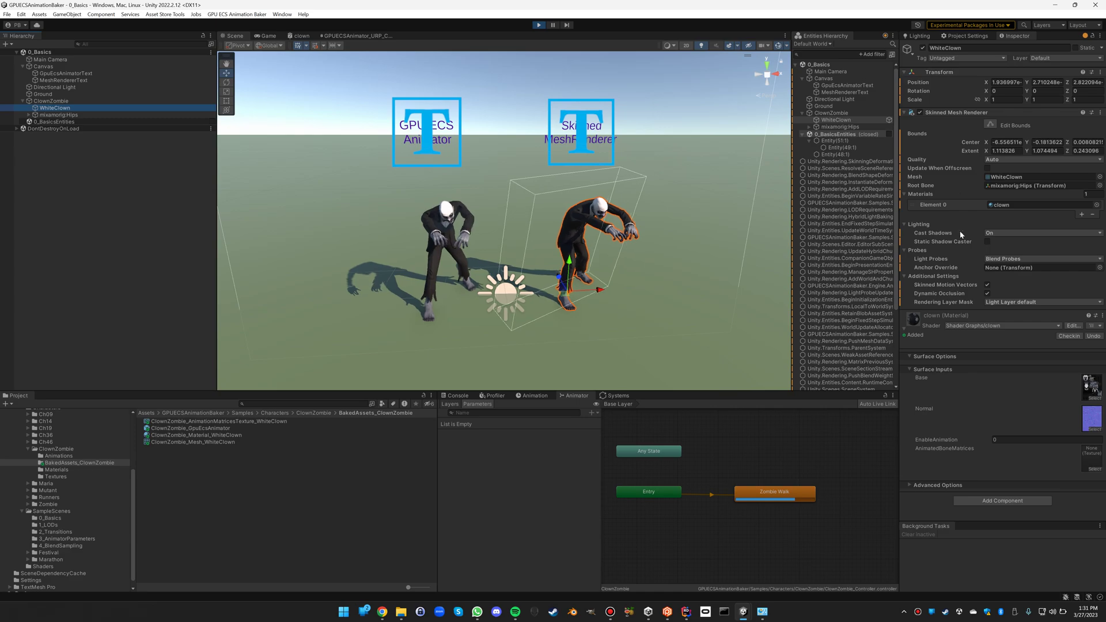
pyautogui.click(50, 101)
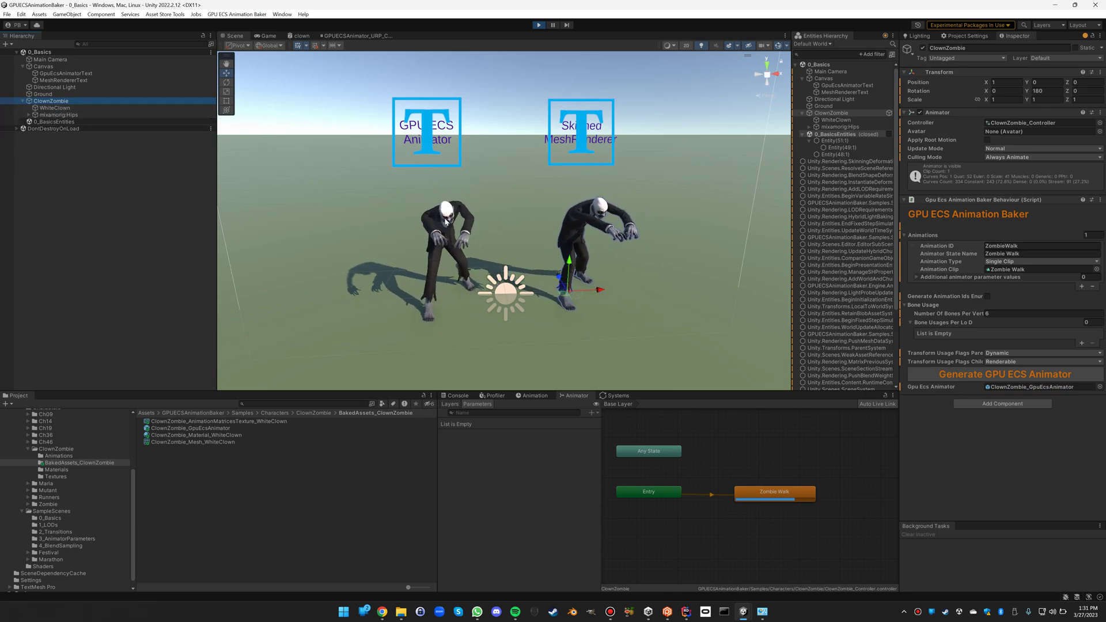
# Inspect the components of the GPU ECS zombie's parent animator entity and its child mesh entity under 0_BasicsEntities.
pyautogui.click(475, 243)
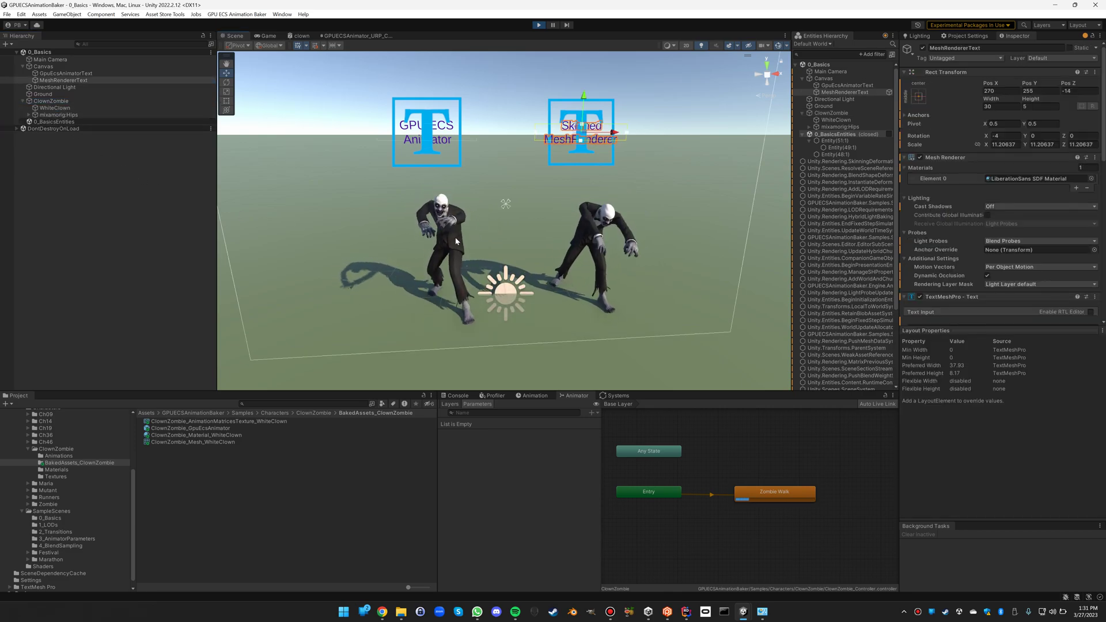
pyautogui.click(451, 225)
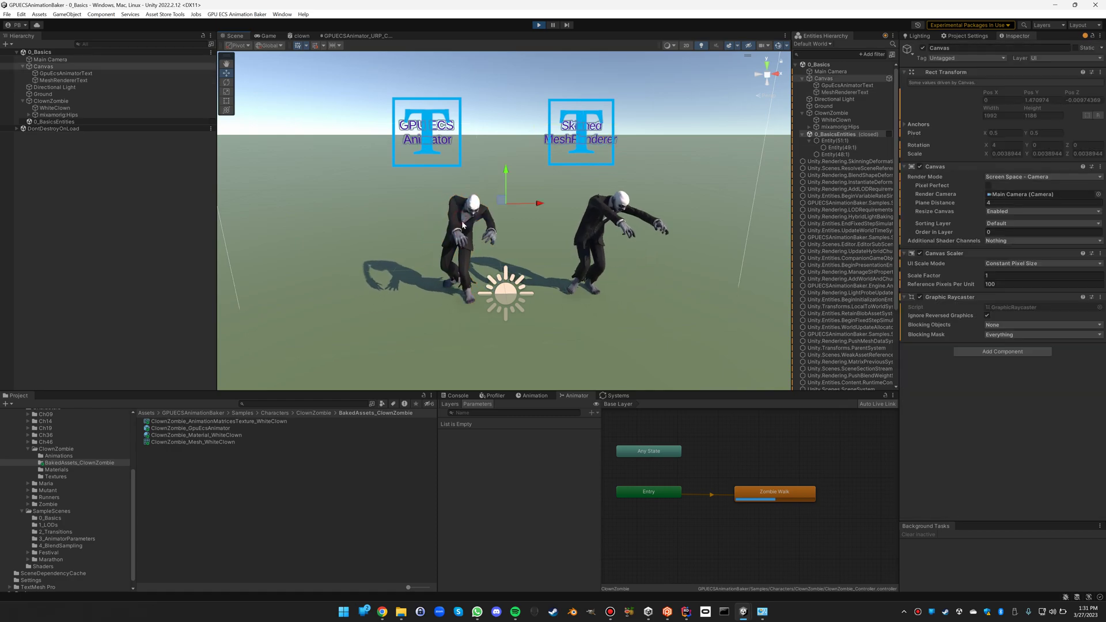
pyautogui.click(449, 213)
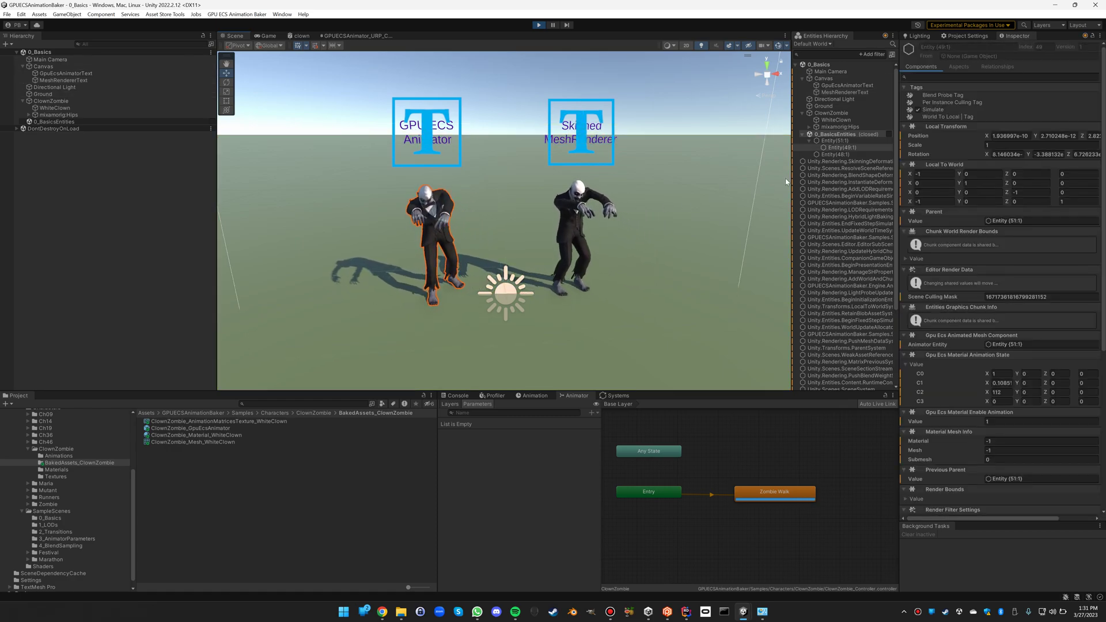
pyautogui.click(840, 148)
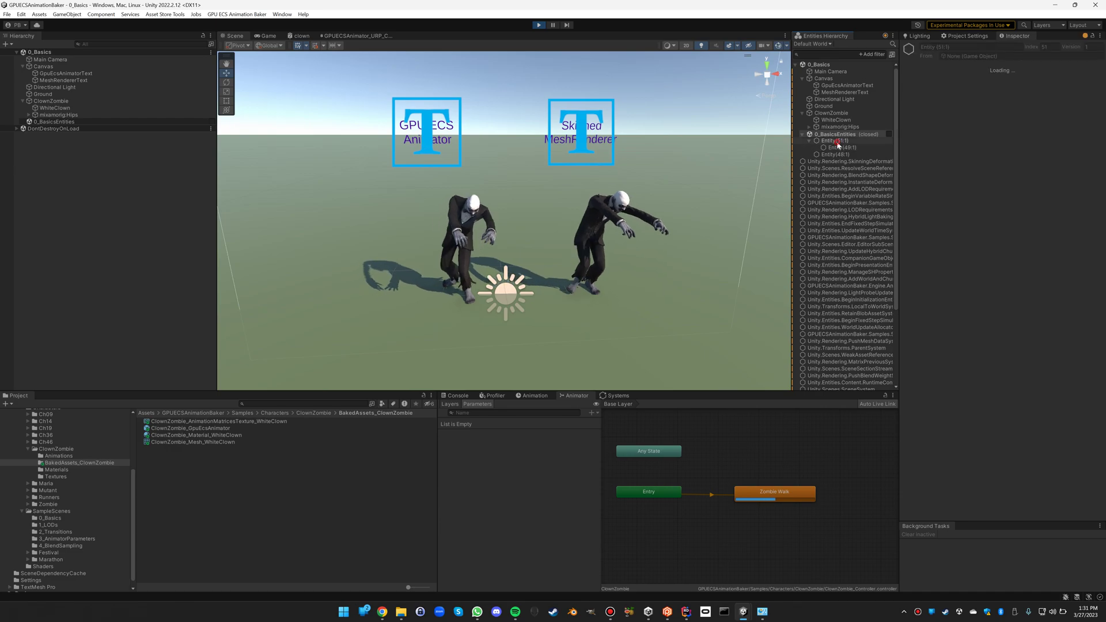
pyautogui.click(839, 145)
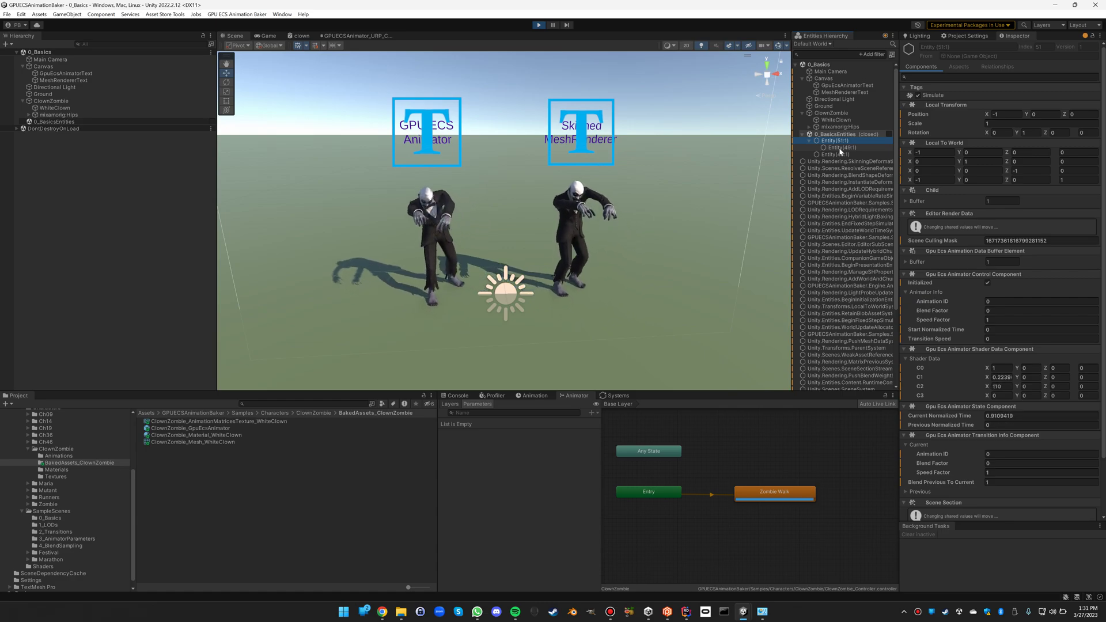
pyautogui.click(840, 149)
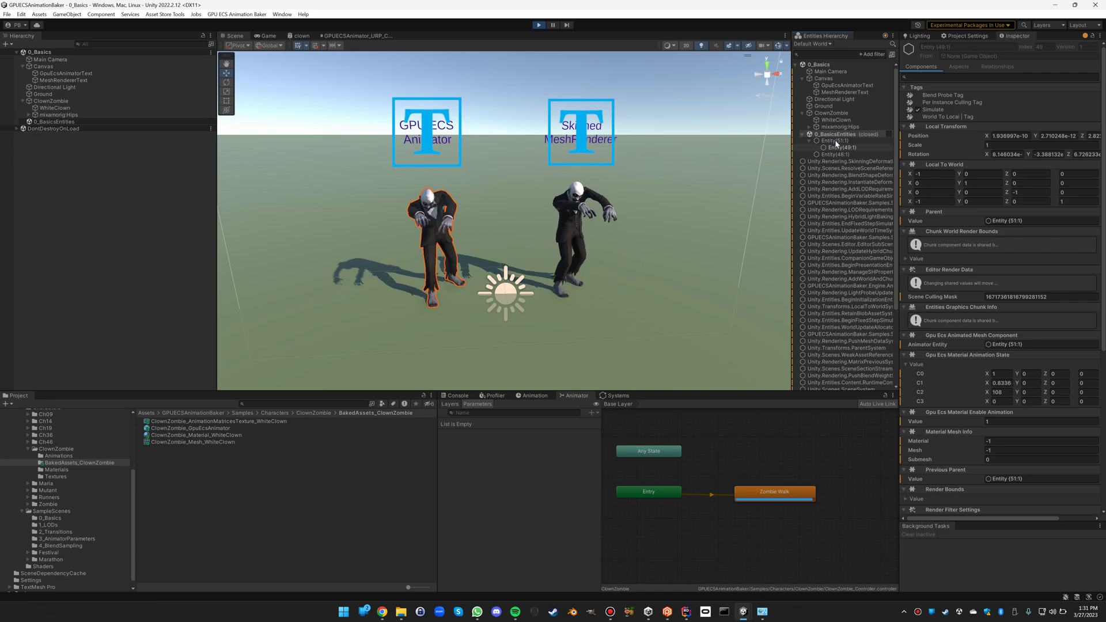
pyautogui.click(837, 141)
pyautogui.click(838, 147)
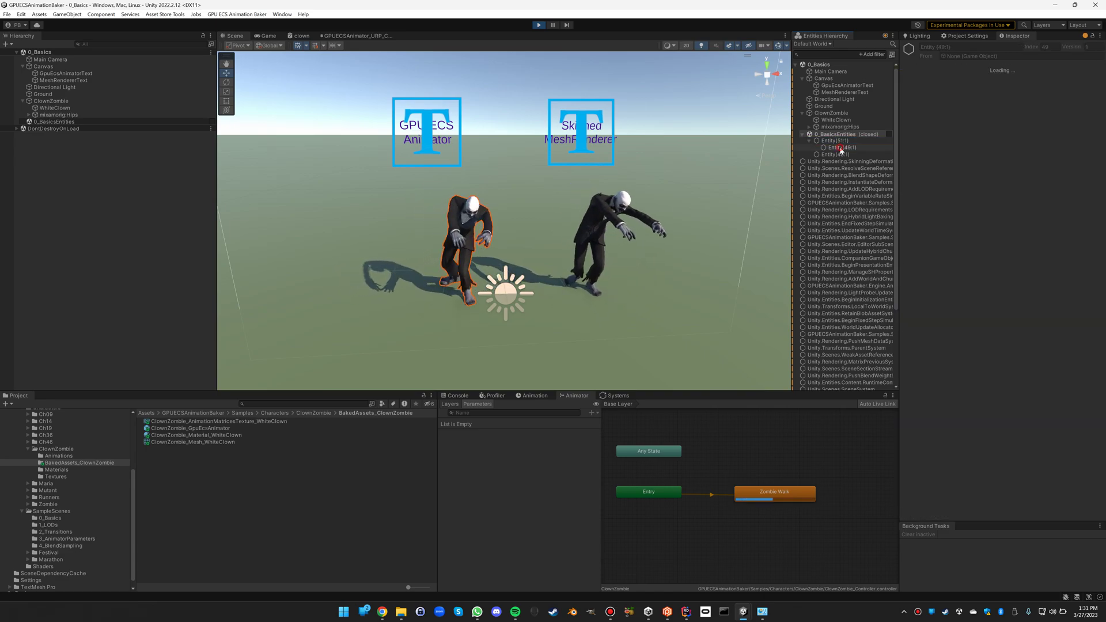